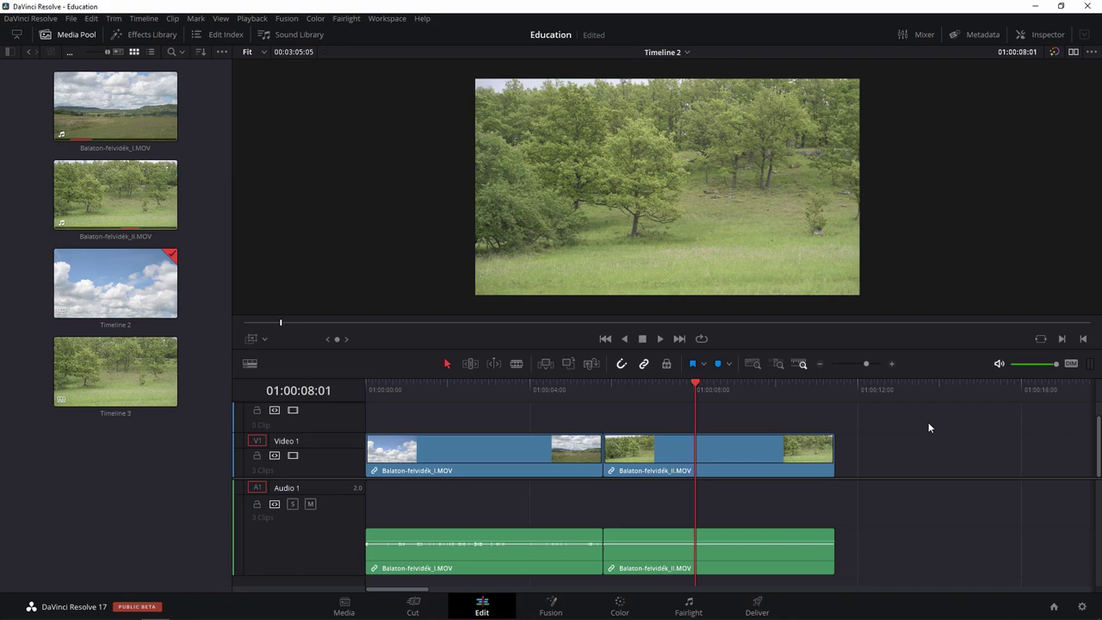
Step: Preview the cloudy first clip and the tree clip, parking at 01:00:08:13
{"action": "left_click", "coordinate": [740, 385]}
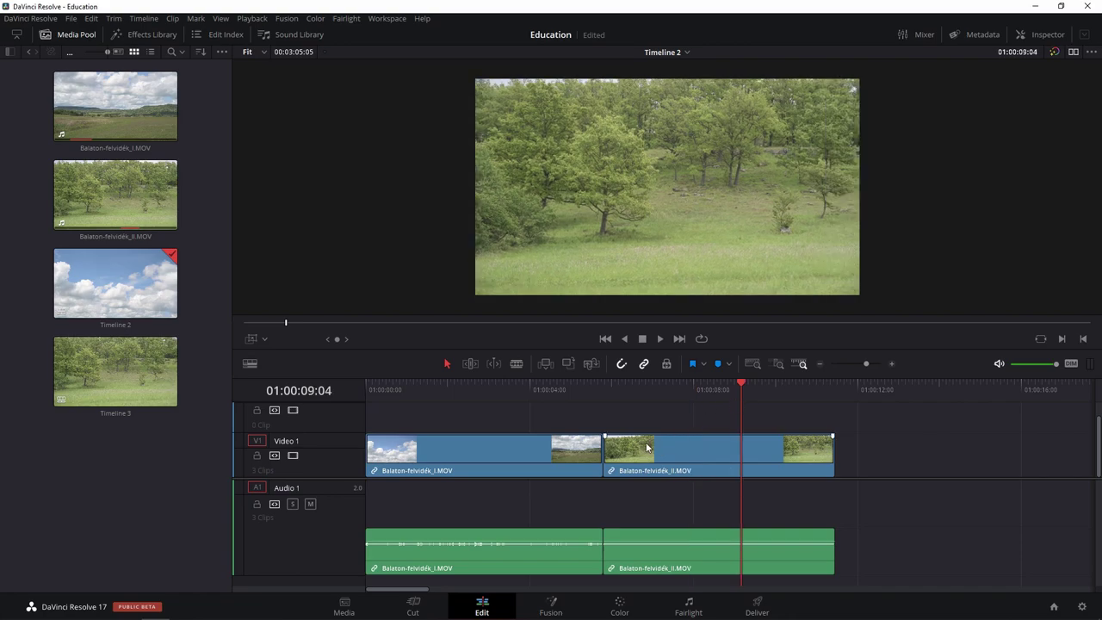
{"action": "left_click", "coordinate": [441, 393]}
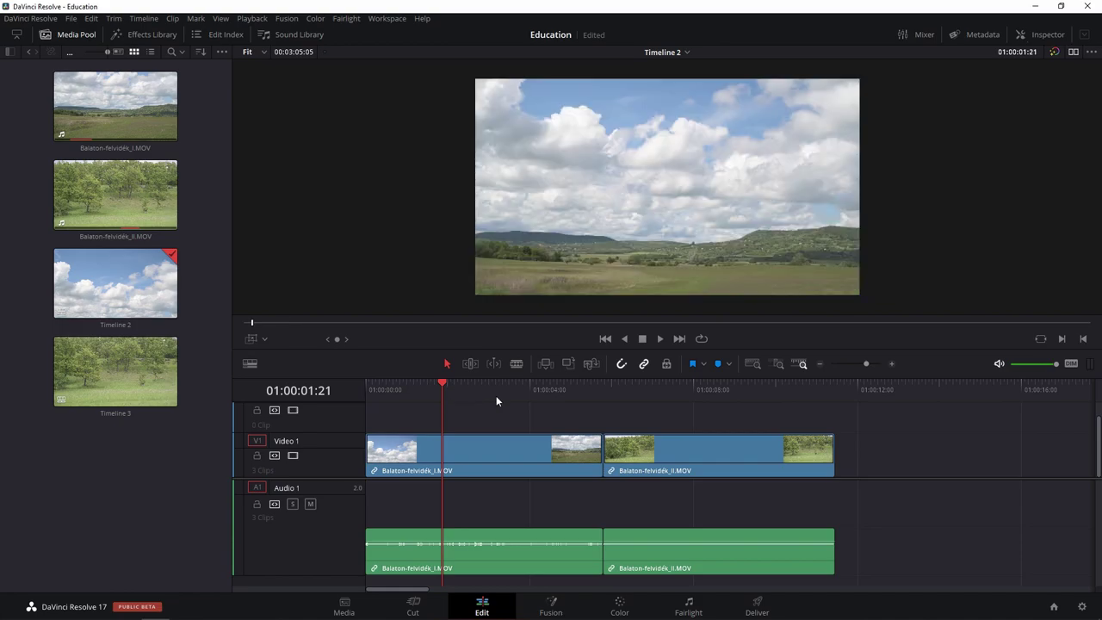
{"action": "left_click", "coordinate": [715, 404]}
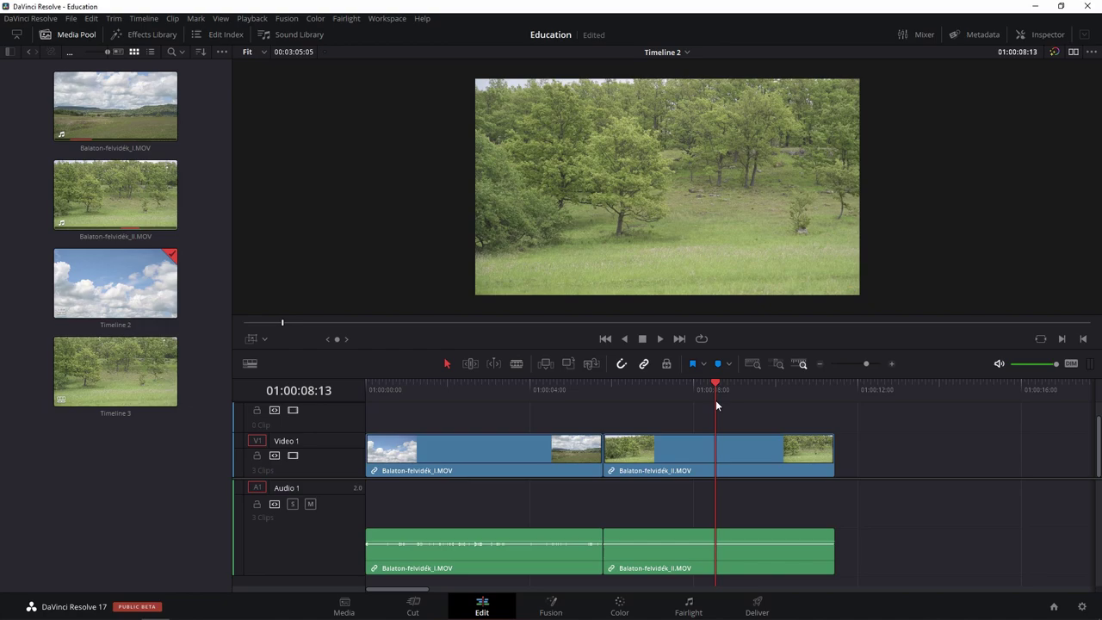
{"action": "key", "text": "space"}
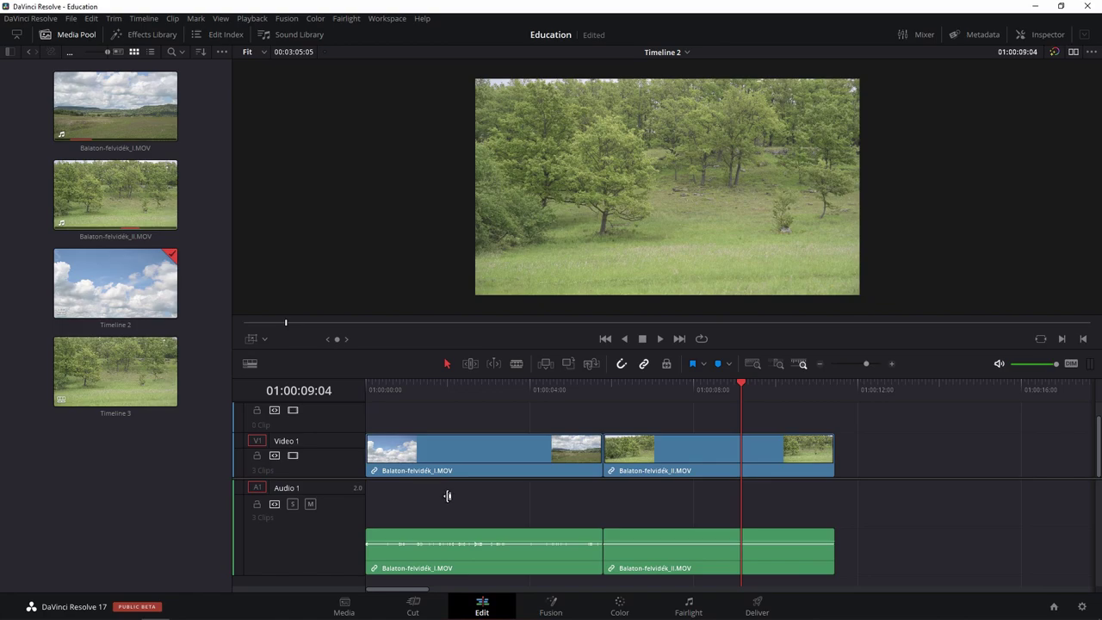
Step: Try moving the second clip with its audio, keeping it flush against the first clip
{"action": "mouse_move", "coordinate": [818, 454]}
{"action": "left_click", "coordinate": [810, 454]}
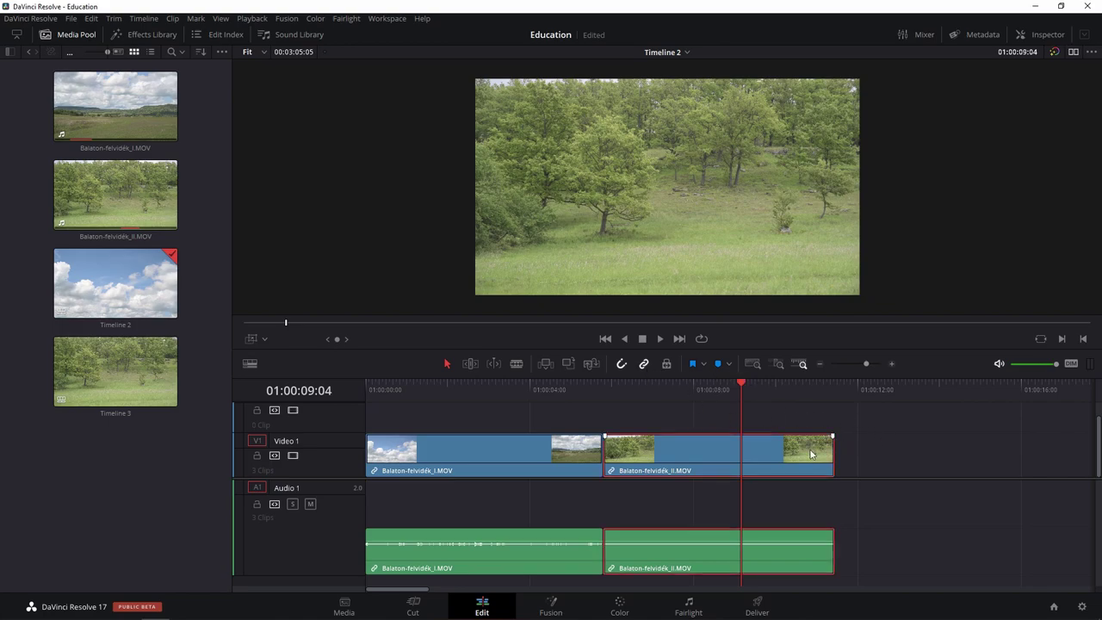
{"action": "left_click", "coordinate": [914, 443]}
{"action": "left_click", "coordinate": [563, 534]}
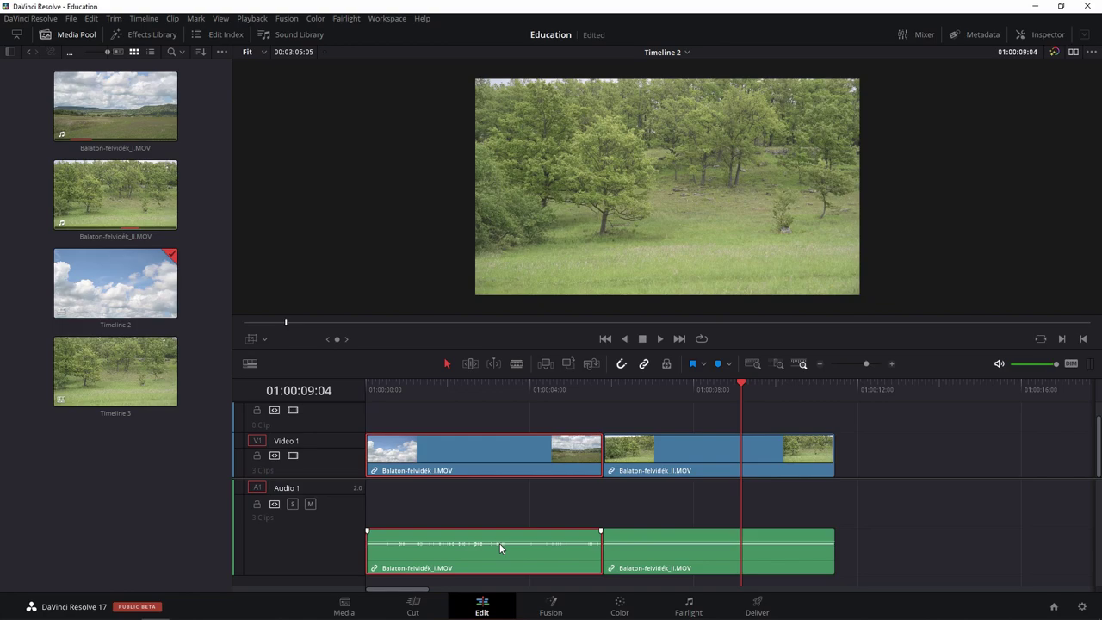
{"action": "left_click", "coordinate": [889, 428]}
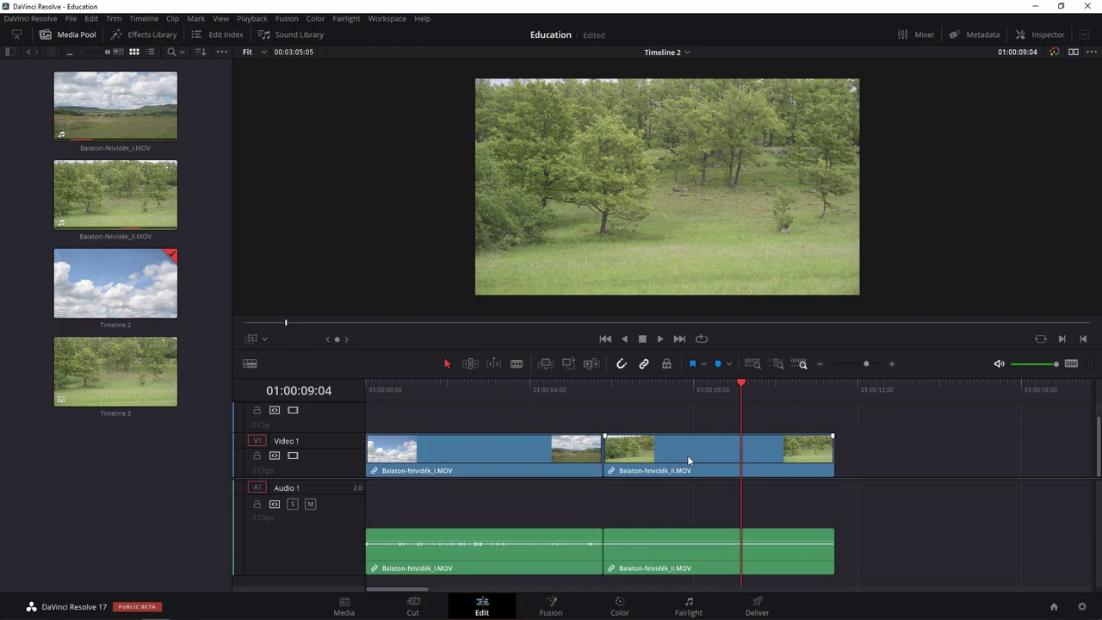
{"action": "mouse_move", "coordinate": [675, 451]}
{"action": "left_mouse_down"}
{"action": "mouse_move", "coordinate": [733, 463]}
{"action": "mouse_move", "coordinate": [730, 475]}
{"action": "left_mouse_up"}
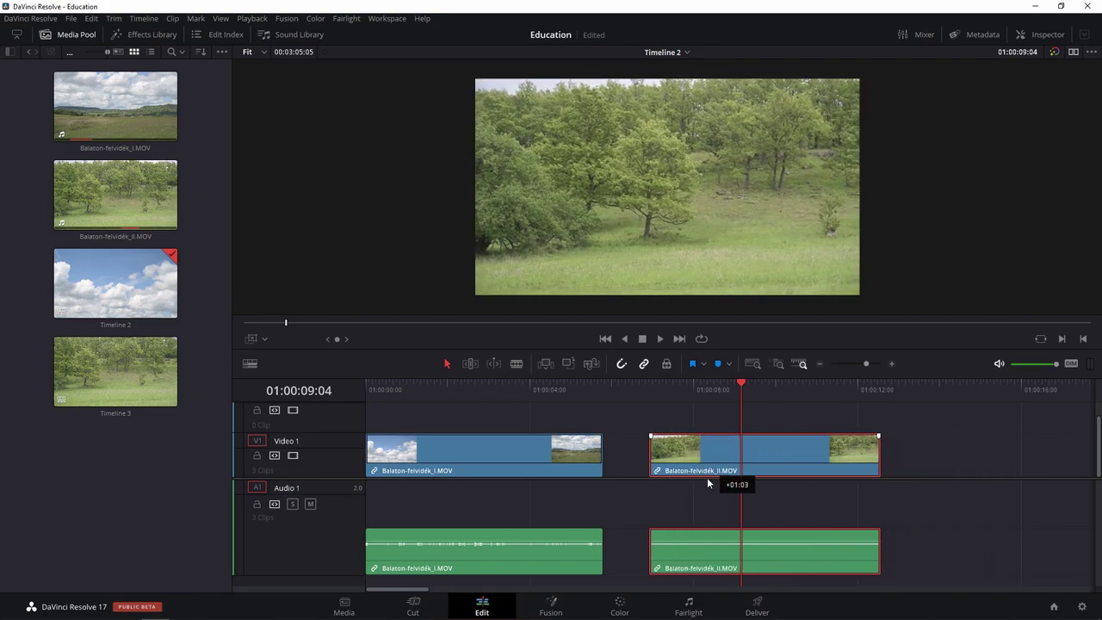
{"action": "left_click_drag", "start_coordinate": [731, 475], "coordinate": [677, 475]}
{"action": "left_click", "coordinate": [871, 447]}
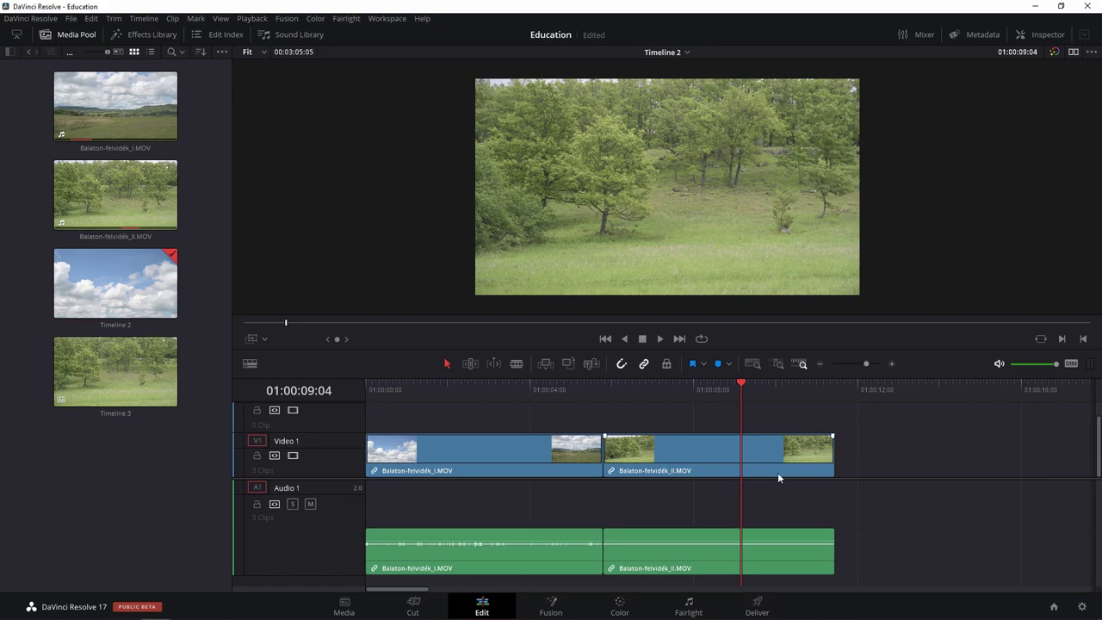
{"action": "left_click_drag", "start_coordinate": [699, 540], "coordinate": [804, 541]}
{"action": "key", "text": "ctrl+z"}
Step: Turn off Linked Selection, move the second video clip alone and back, then select both audio clips
{"action": "left_click", "coordinate": [645, 364]}
{"action": "left_click", "coordinate": [687, 456]}
{"action": "mouse_move", "coordinate": [680, 460]}
{"action": "left_mouse_down"}
{"action": "mouse_move", "coordinate": [807, 466]}
{"action": "mouse_move", "coordinate": [729, 475]}
{"action": "mouse_move", "coordinate": [768, 475]}
{"action": "left_mouse_up"}
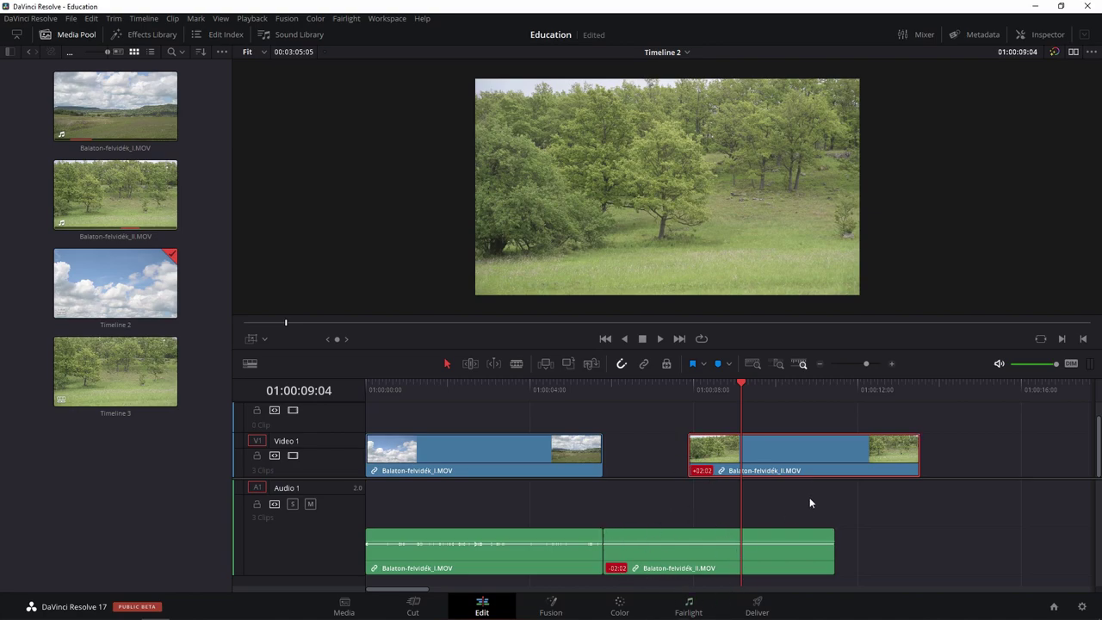
{"action": "left_click_drag", "start_coordinate": [809, 459], "coordinate": [725, 462]}
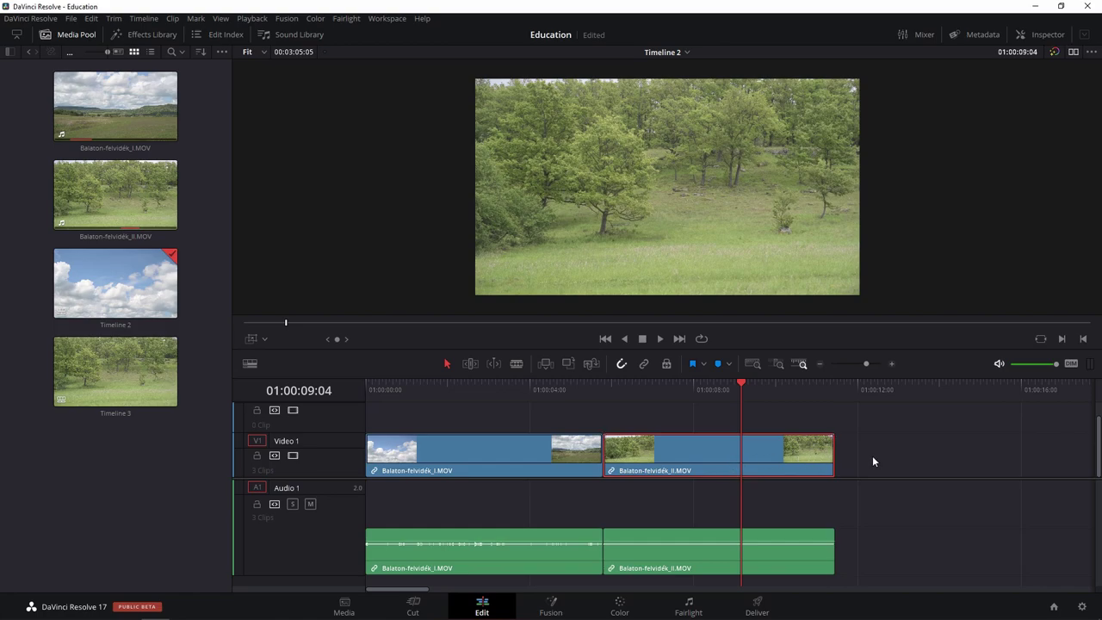
{"action": "left_click", "coordinate": [883, 517]}
{"action": "left_click_drag", "start_coordinate": [879, 519], "coordinate": [523, 581]}
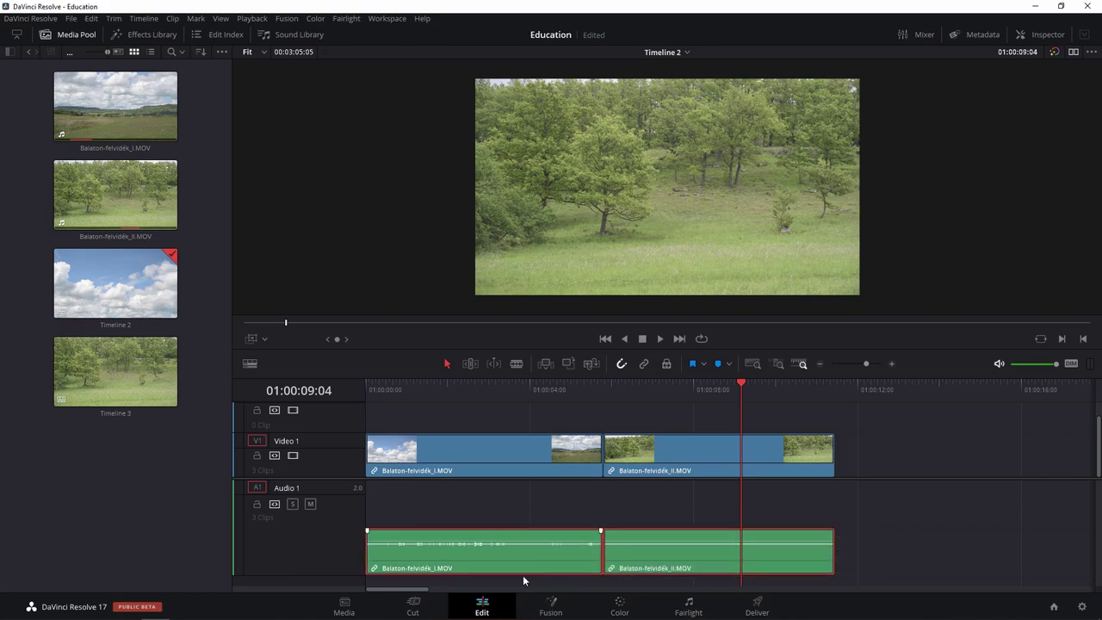
Step: Delete both audio clips from Audio 1 and park the playhead at 01:00:07:05
{"action": "key", "text": "Delete"}
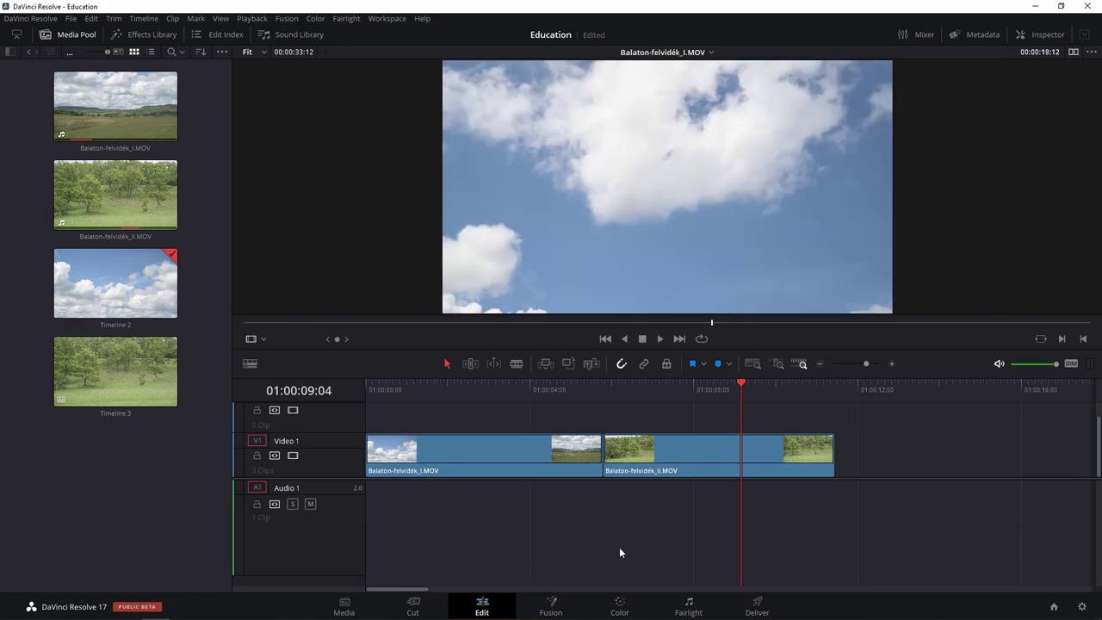
{"action": "left_click", "coordinate": [661, 390]}
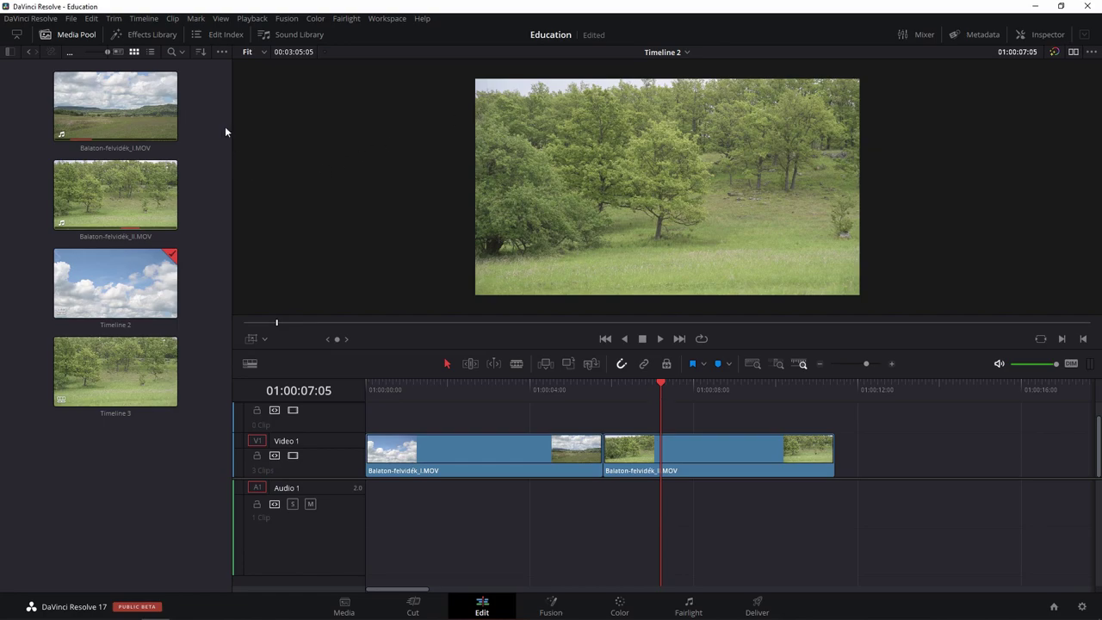
Step: Drag the Text title from the Effects Library's Titles onto a new track above the first clip
{"action": "left_click", "coordinate": [163, 36]}
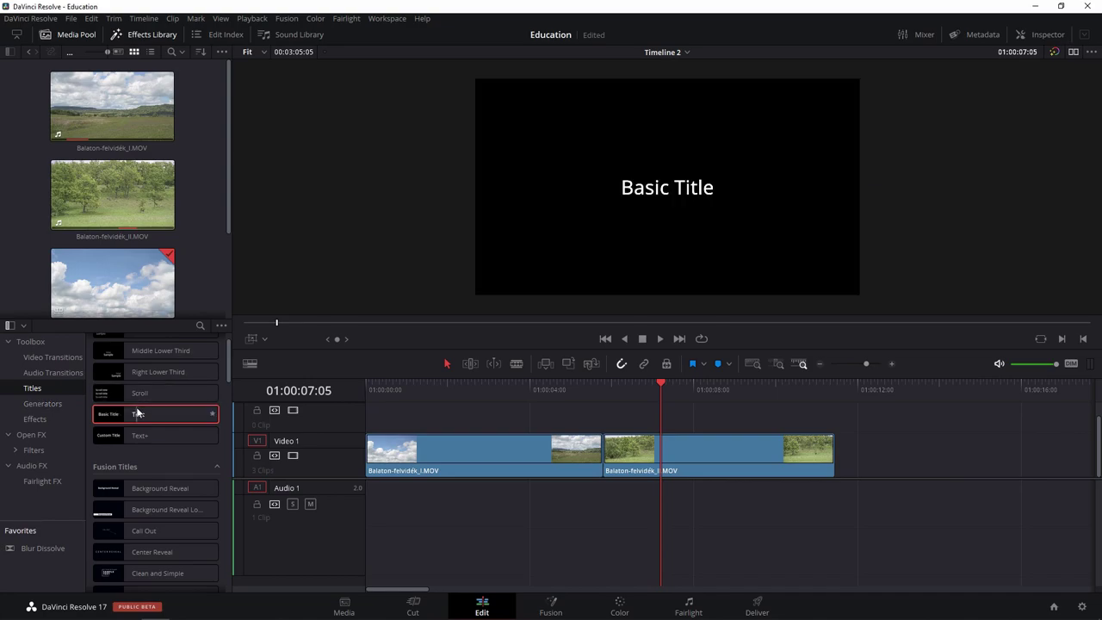
{"action": "scroll", "coordinate": [137, 413], "scroll_direction": "up", "scroll_amount": 1}
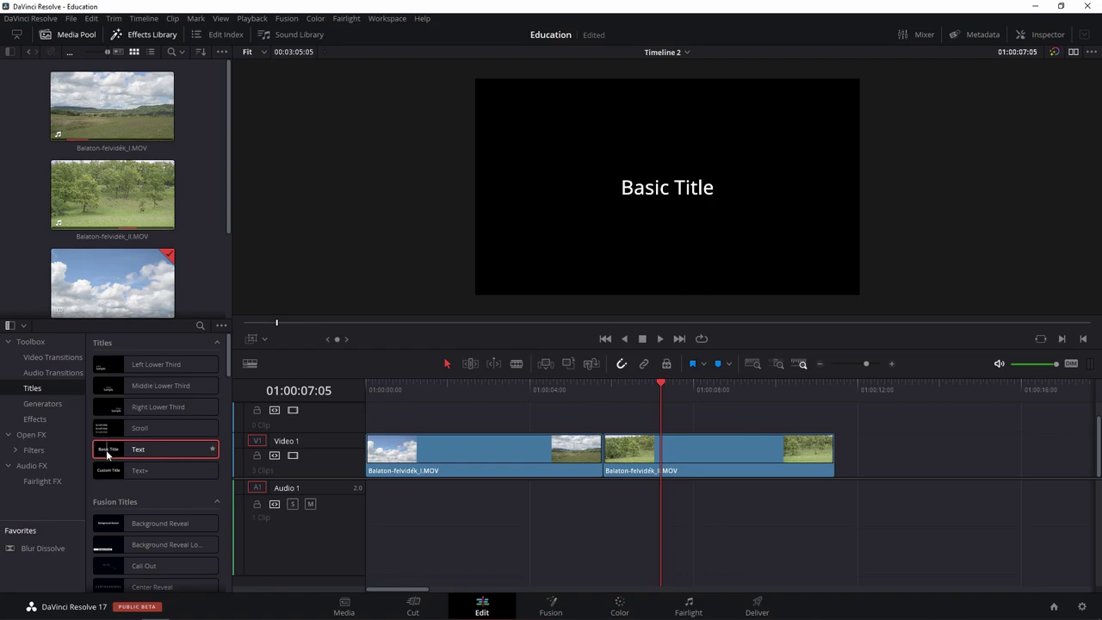
{"action": "mouse_move", "coordinate": [106, 449]}
{"action": "left_mouse_down"}
{"action": "mouse_move", "coordinate": [393, 422]}
{"action": "mouse_move", "coordinate": [383, 420]}
{"action": "left_mouse_up"}
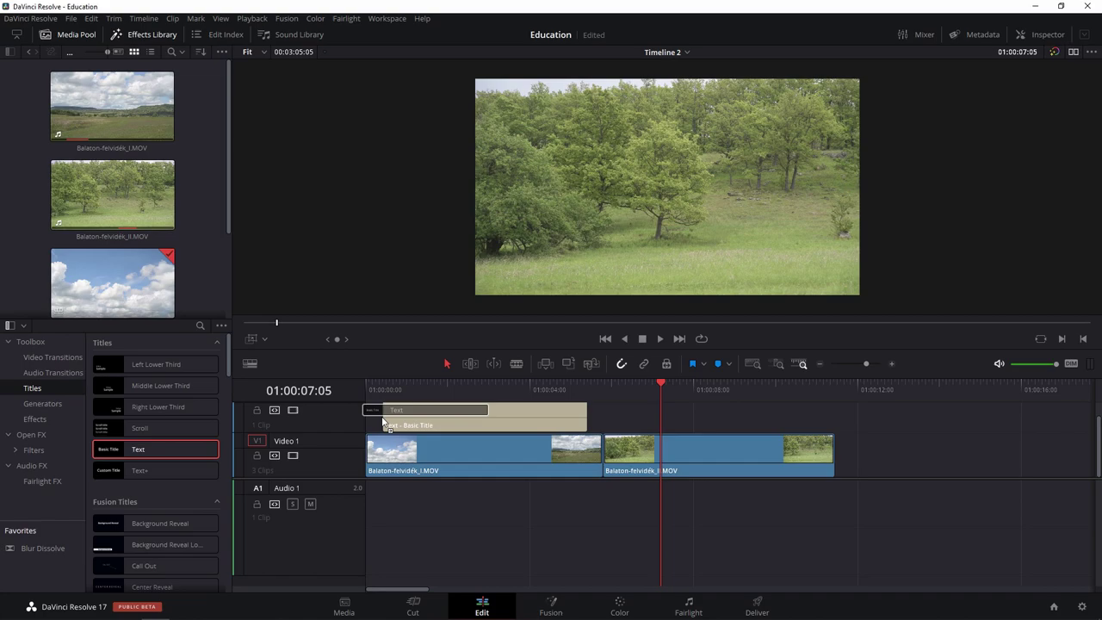
{"action": "left_click_drag", "start_coordinate": [383, 420], "coordinate": [383, 420]}
Step: Trim the Basic Title's end at 01:00:04:21, shorten it further, and open its properties
{"action": "left_click", "coordinate": [409, 385]}
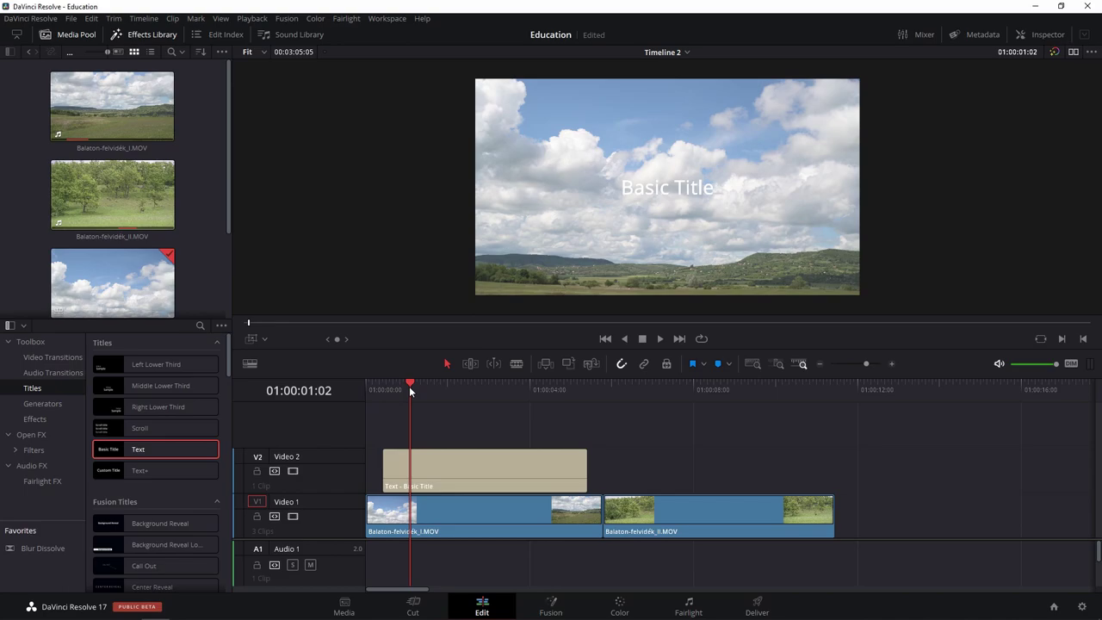
{"action": "key", "text": "space"}
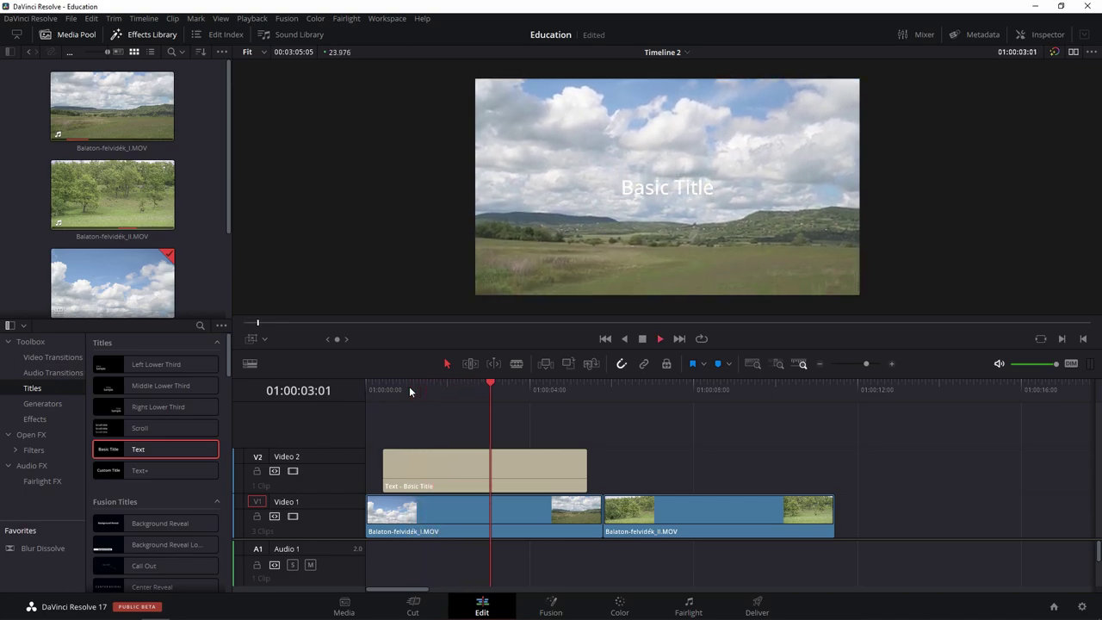
{"action": "key", "text": "space"}
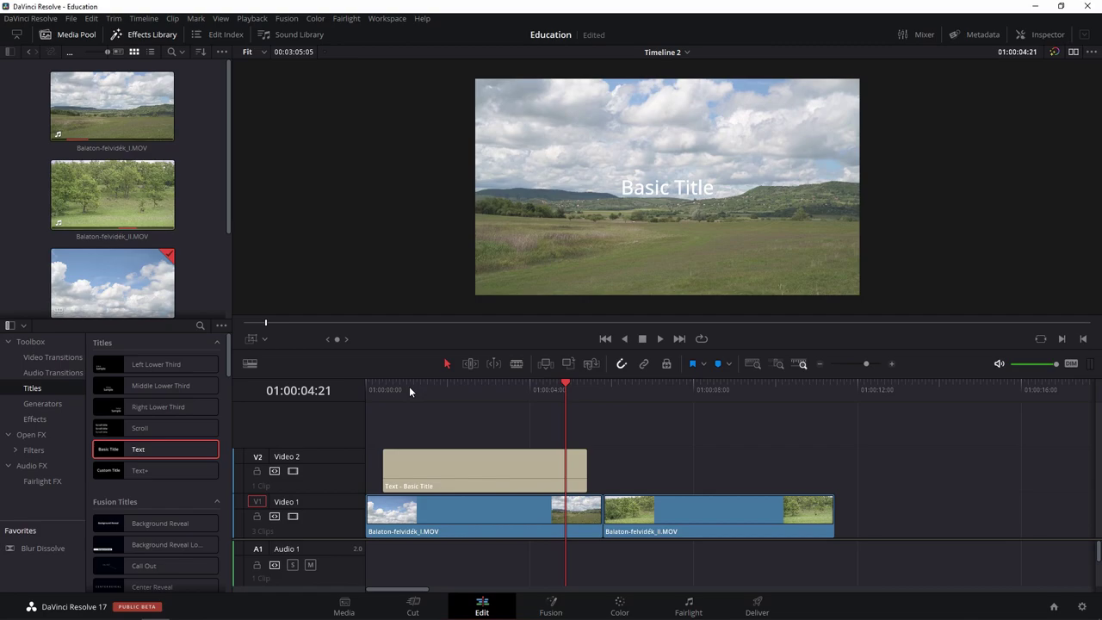
{"action": "key", "text": "shift+]"}
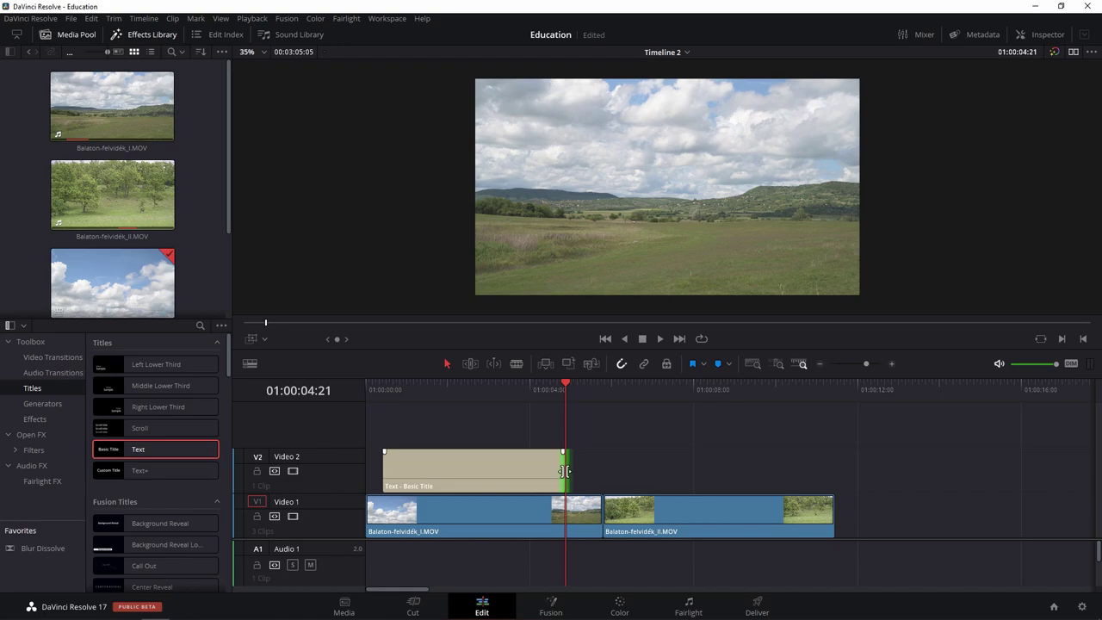
{"action": "mouse_move", "coordinate": [565, 471]}
{"action": "left_mouse_down"}
{"action": "mouse_move", "coordinate": [464, 472]}
{"action": "mouse_move", "coordinate": [488, 475]}
{"action": "left_mouse_up"}
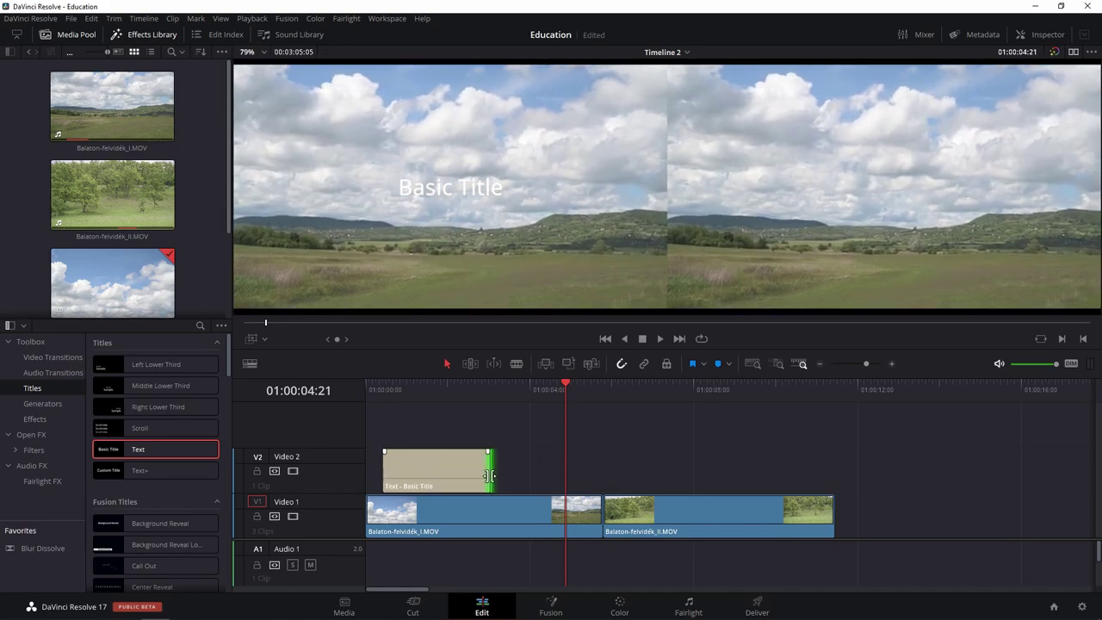
{"action": "left_click", "coordinate": [467, 466]}
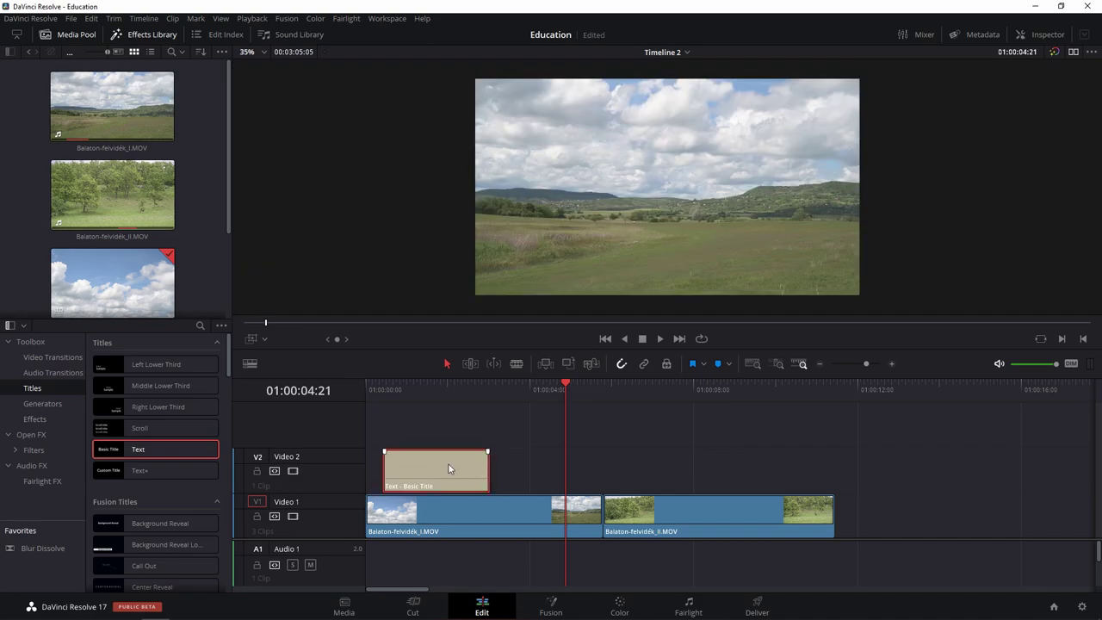
{"action": "double_click", "coordinate": [449, 464]}
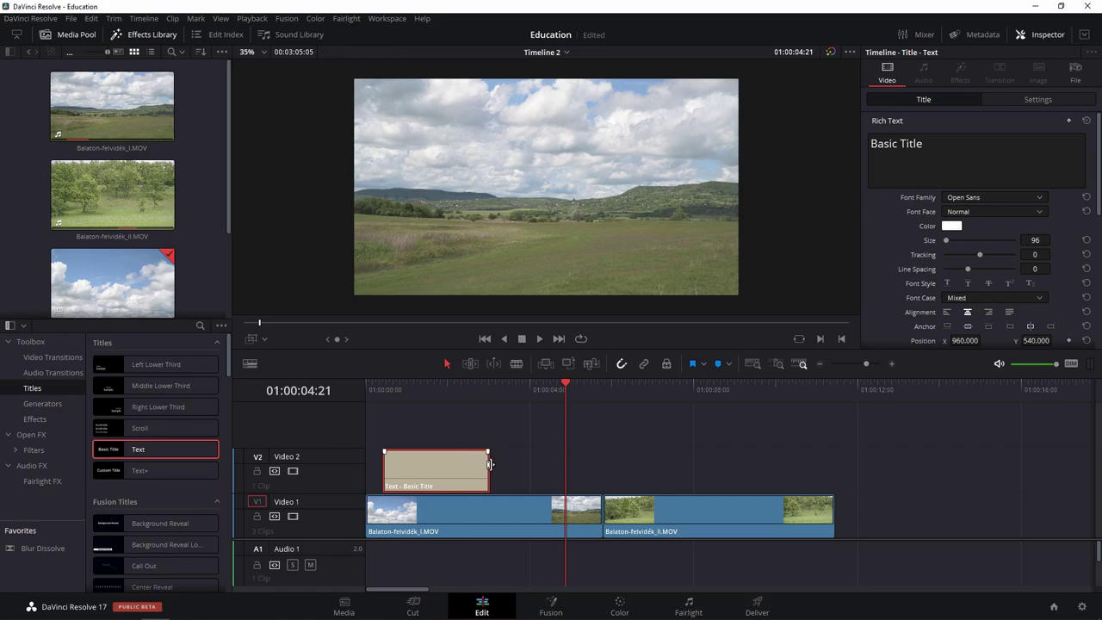
Step: Replace 'Basic Title' with 'Balaton-felvidék' in the title text and preview it over the landscape
{"action": "left_click", "coordinate": [1031, 34]}
{"action": "left_click", "coordinate": [582, 483]}
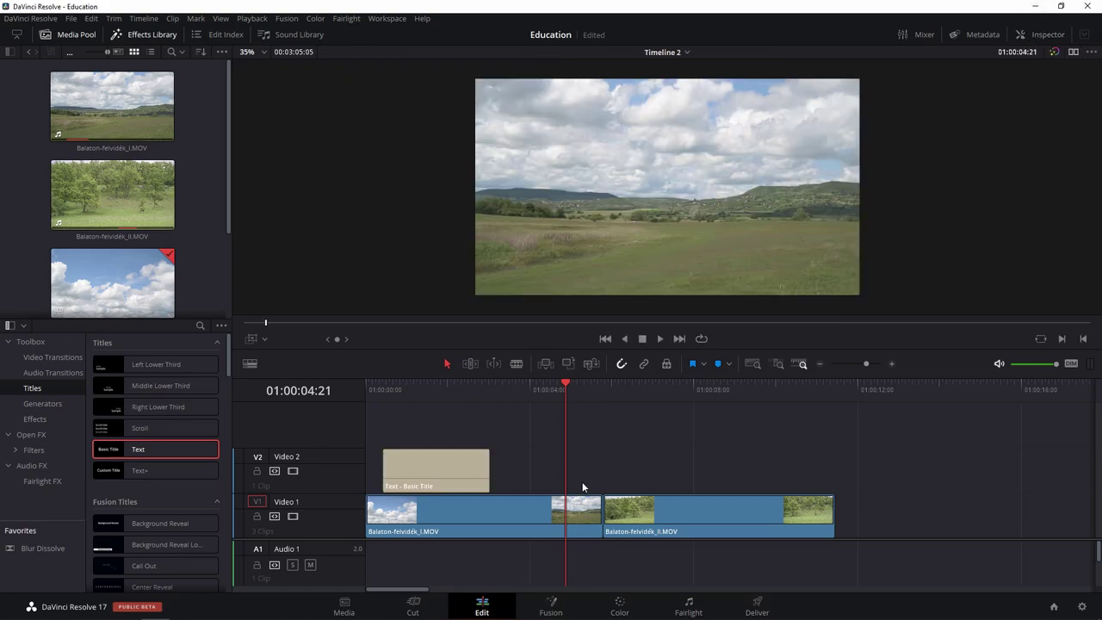
{"action": "left_click", "coordinate": [445, 477]}
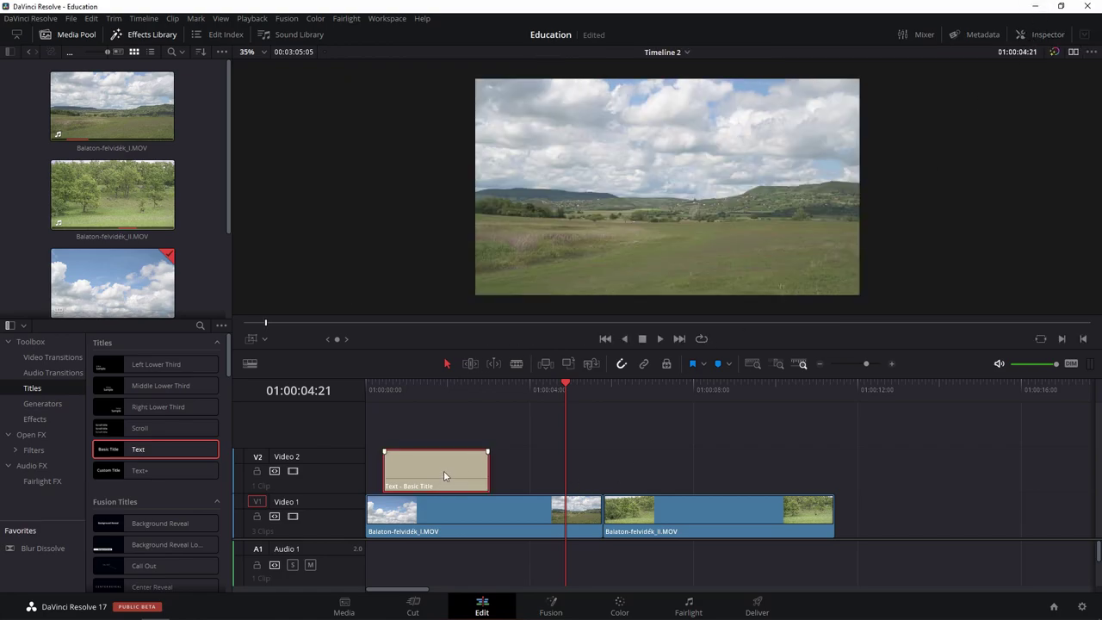
{"action": "left_click", "coordinate": [1036, 36]}
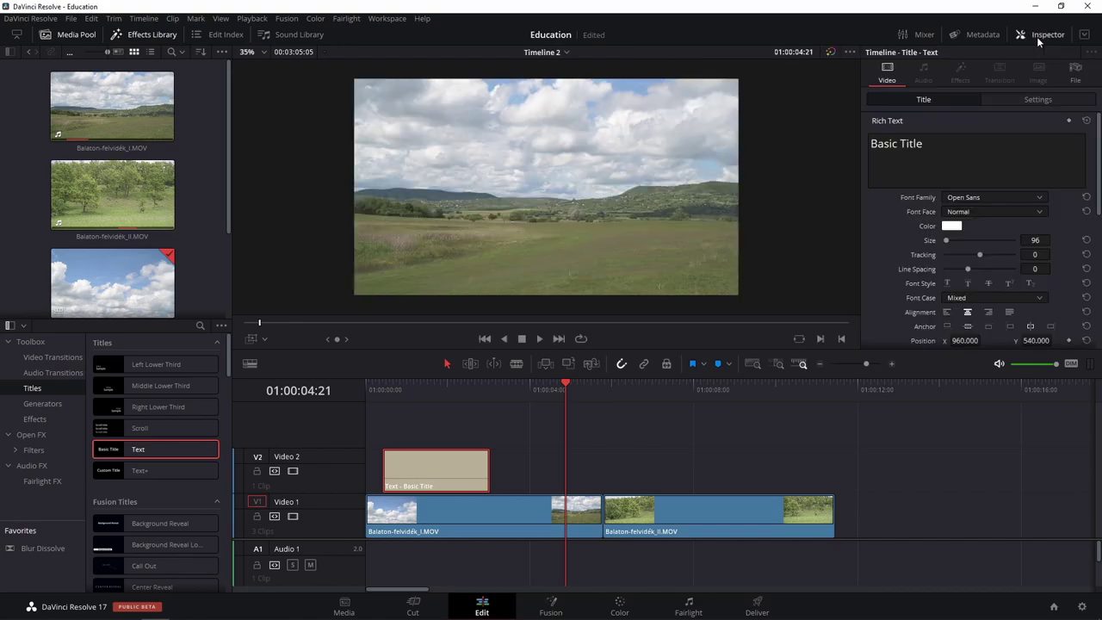
{"action": "left_click", "coordinate": [953, 144]}
{"action": "key", "text": "ctrl+a"}
{"action": "type", "text": "Balaton-felvidék"}
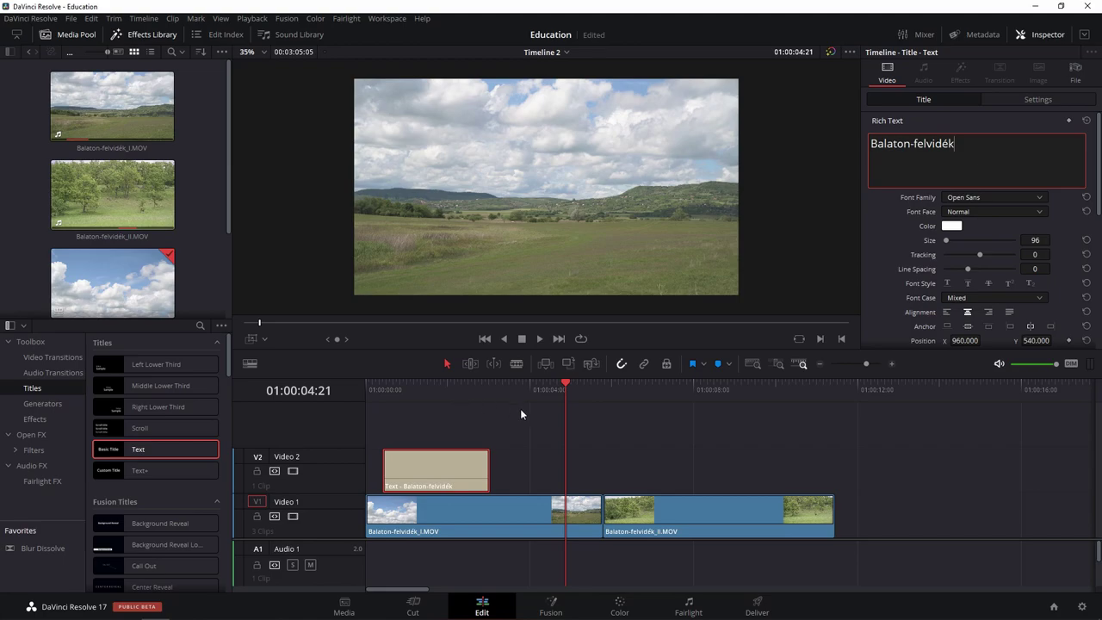
{"action": "left_click", "coordinate": [456, 397]}
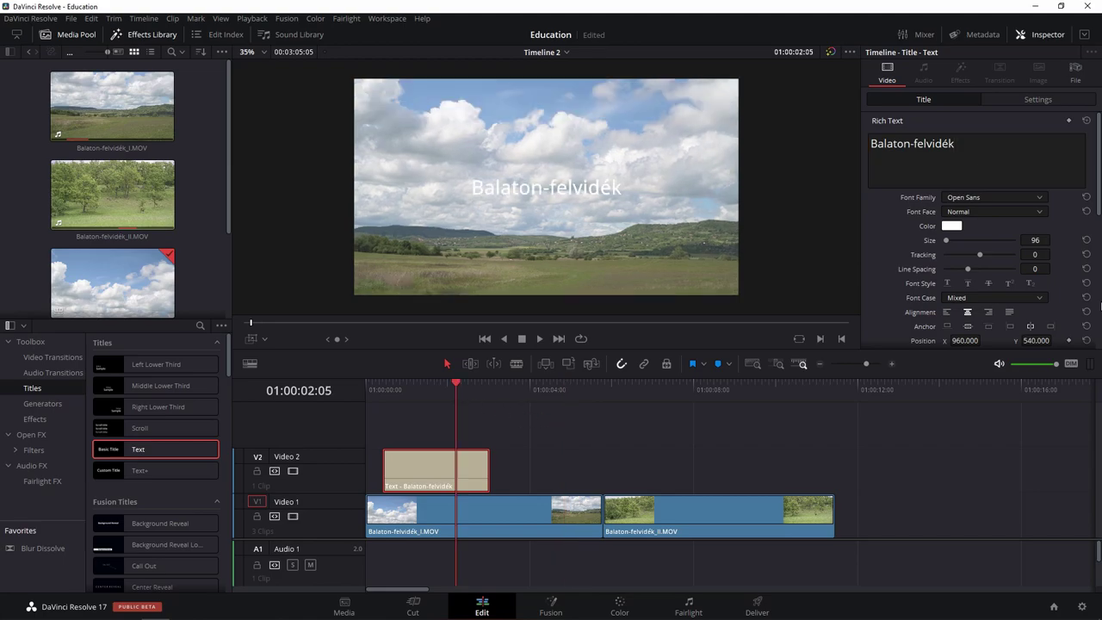
Step: Keep the Normal font face, enlarge the title text, and adjust its tracking and rotation
{"action": "scroll", "coordinate": [1038, 206], "scroll_direction": "down", "scroll_amount": 1}
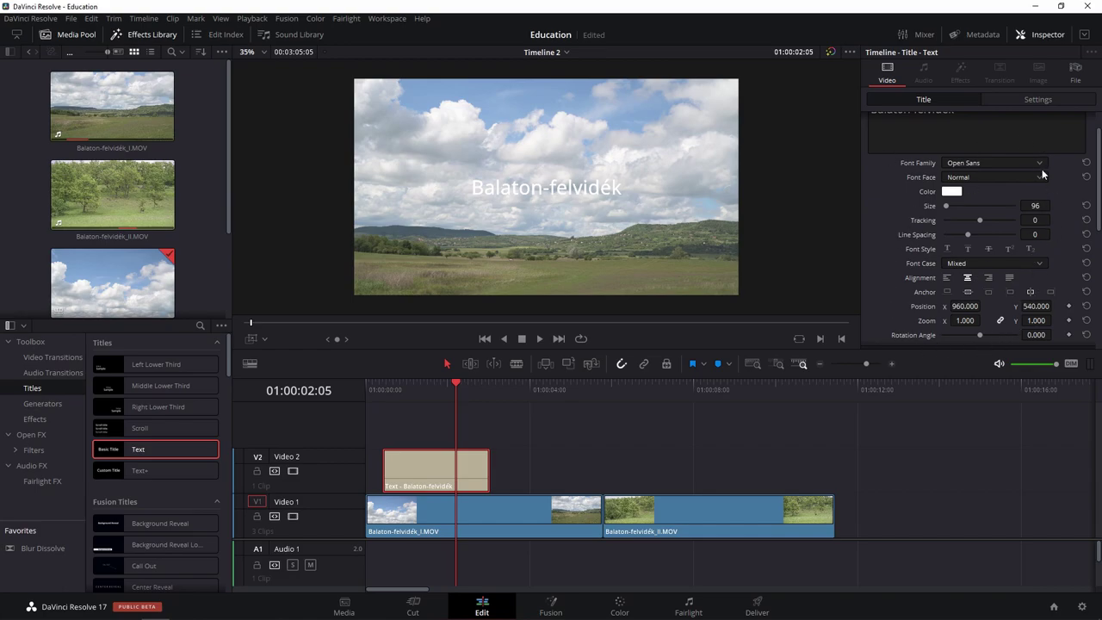
{"action": "left_click", "coordinate": [991, 177]}
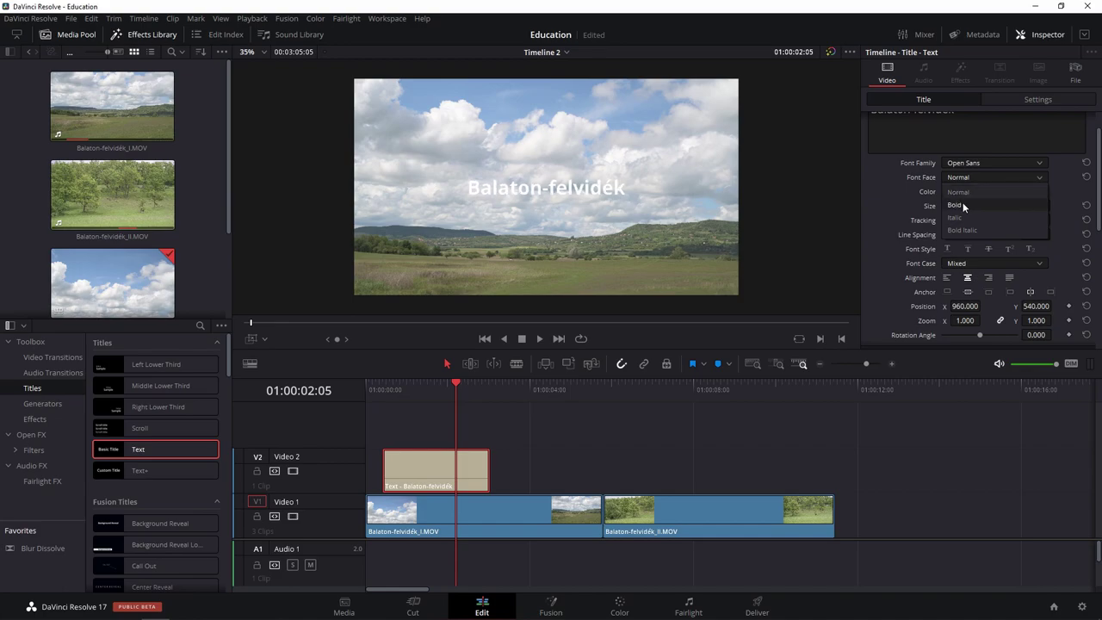
{"action": "left_click", "coordinate": [1071, 193]}
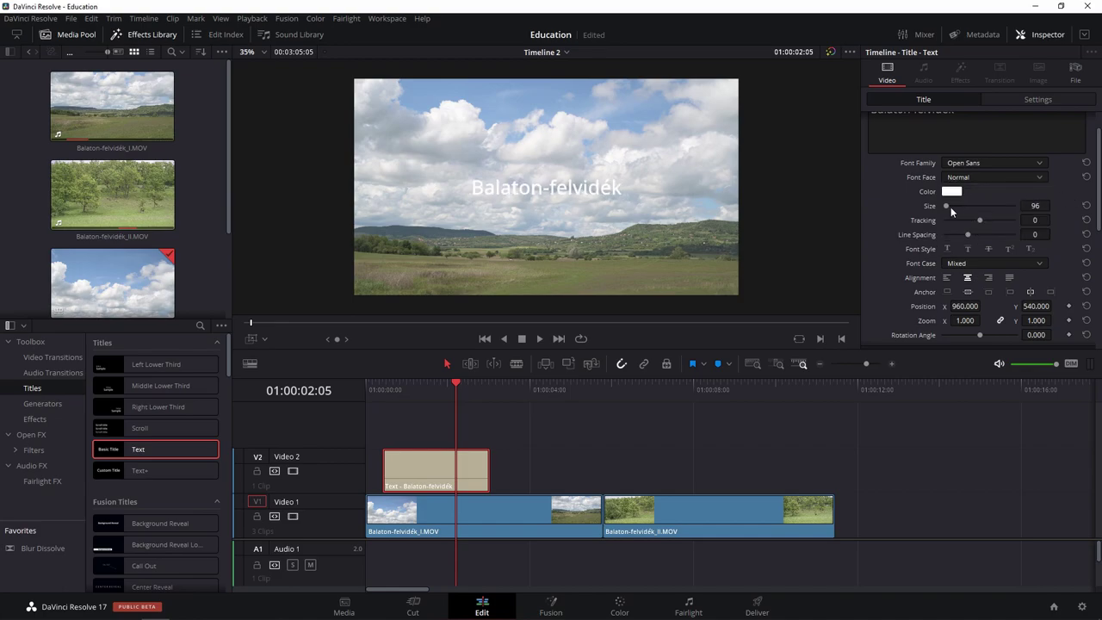
{"action": "left_click_drag", "start_coordinate": [947, 204], "coordinate": [983, 225]}
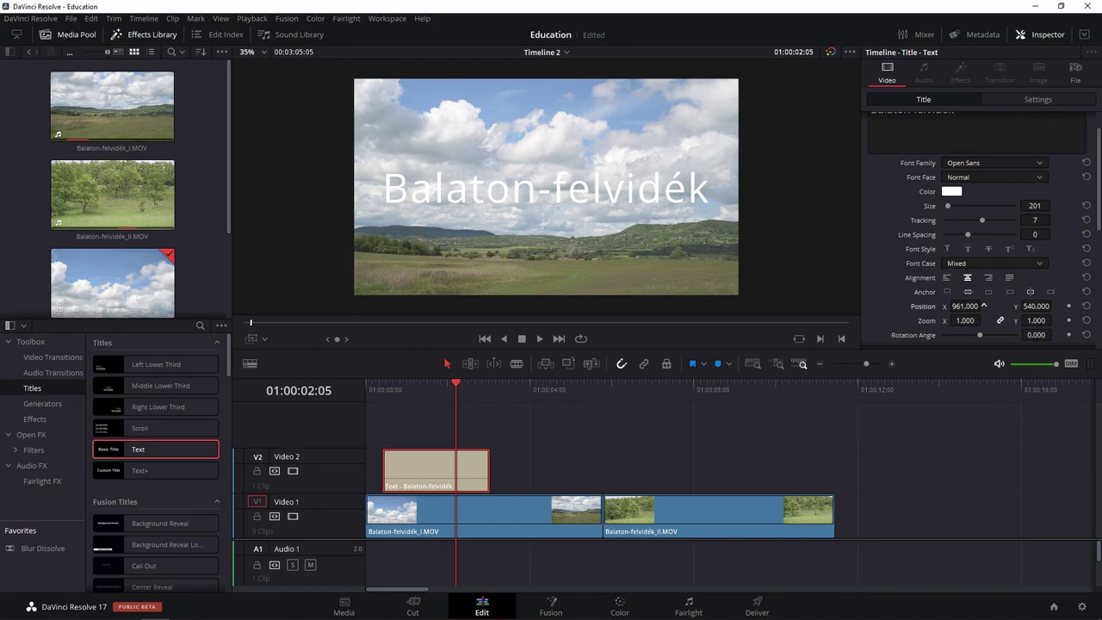
{"action": "left_click_drag", "start_coordinate": [964, 305], "coordinate": [967, 305]}
{"action": "scroll", "coordinate": [1043, 282], "scroll_direction": "down", "scroll_amount": 1}
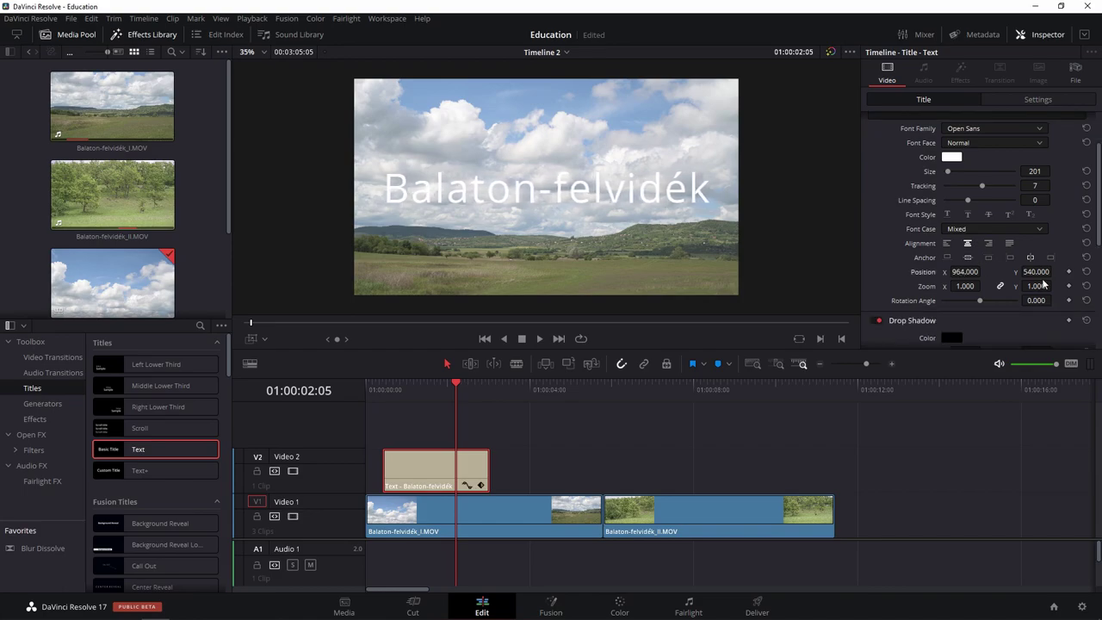
{"action": "left_click_drag", "start_coordinate": [1037, 300], "coordinate": [1045, 300]}
Step: Offset the title's drop shadow, switch the font to Open Sans Light, and move it higher
{"action": "scroll", "coordinate": [973, 336], "scroll_direction": "down", "scroll_amount": 2}
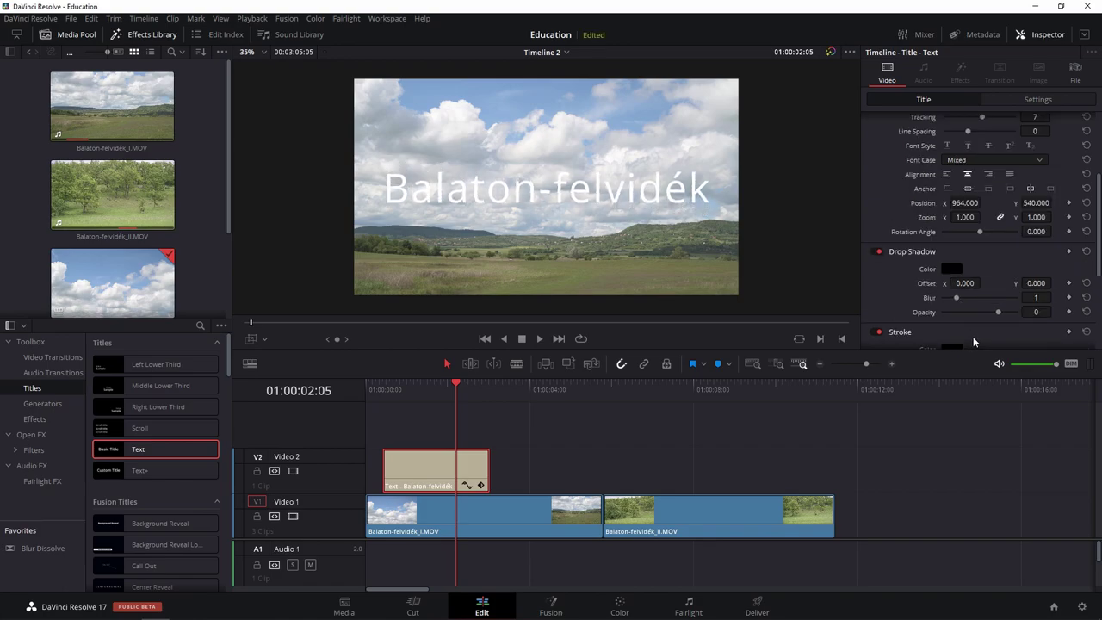
{"action": "left_click_drag", "start_coordinate": [959, 283], "coordinate": [1054, 283]}
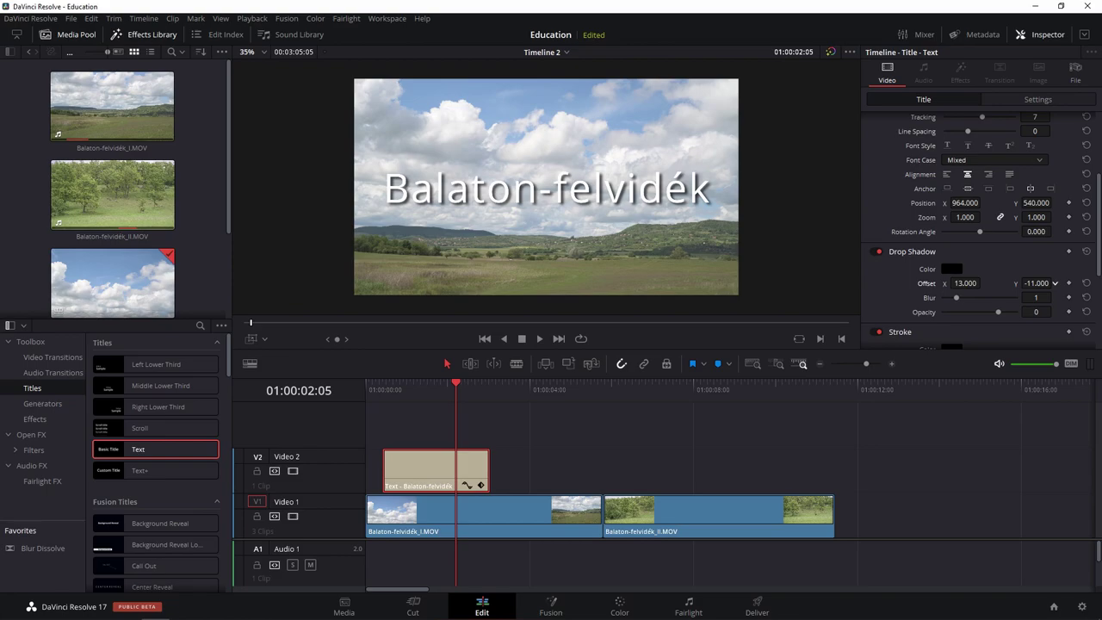
{"action": "scroll", "coordinate": [959, 301], "scroll_direction": "up", "scroll_amount": 2}
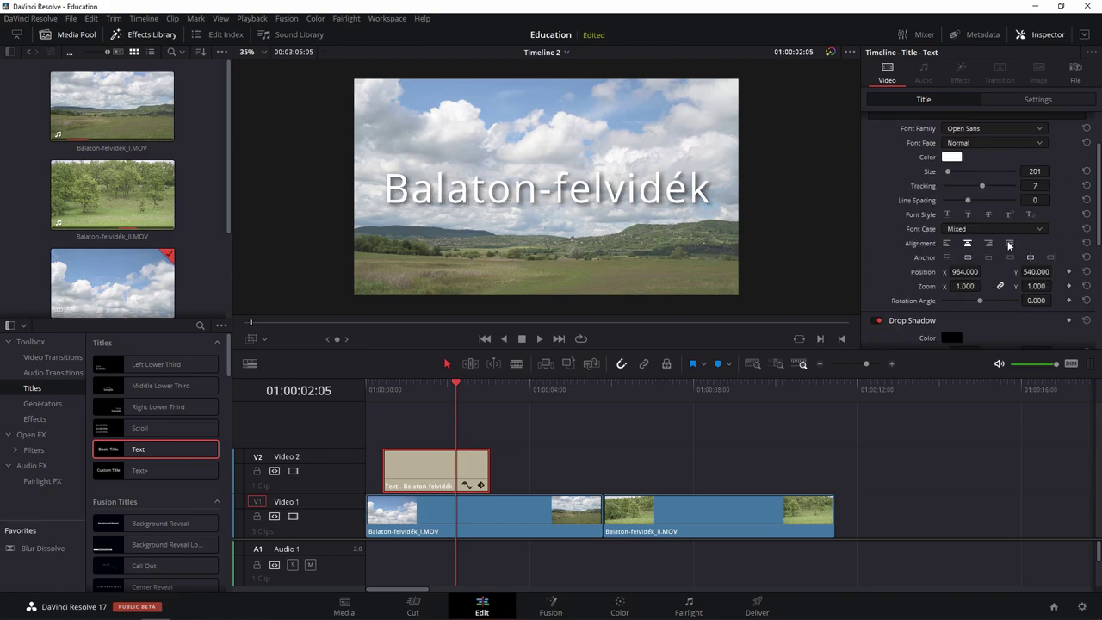
{"action": "left_click", "coordinate": [997, 127]}
{"action": "left_click", "coordinate": [989, 256]}
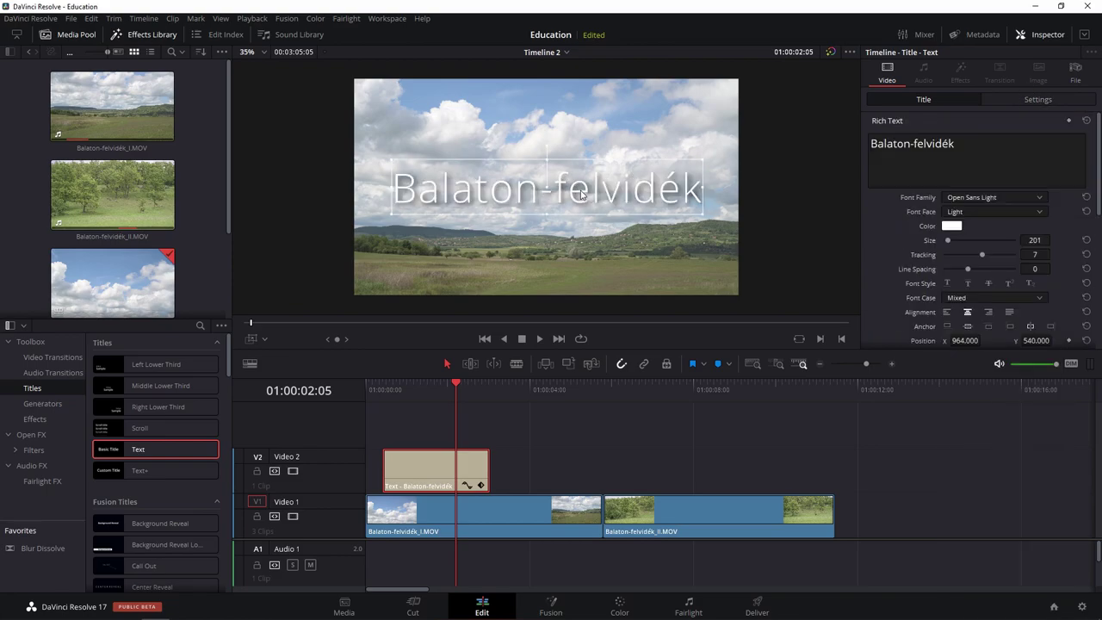
{"action": "scroll", "coordinate": [885, 238], "scroll_direction": "down", "scroll_amount": 2}
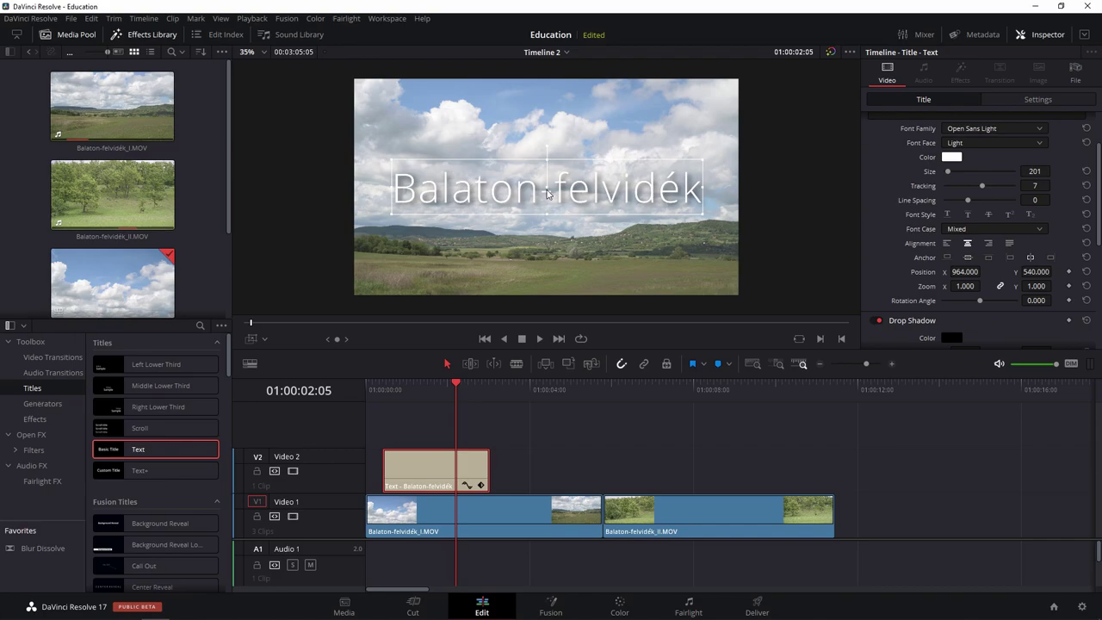
{"action": "left_click_drag", "start_coordinate": [545, 190], "coordinate": [547, 145]}
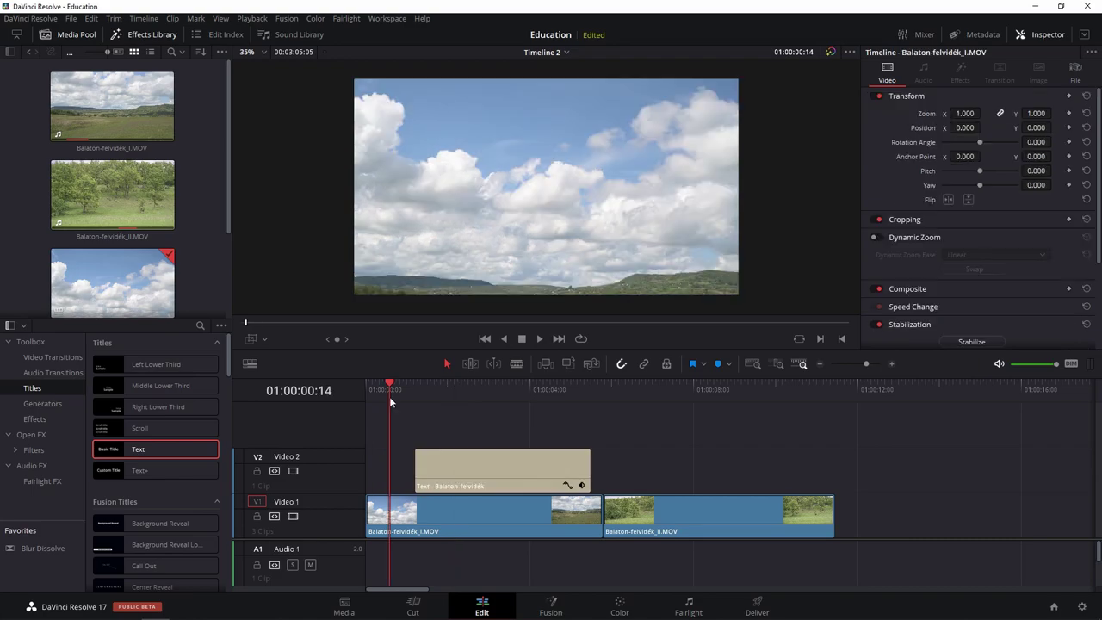
Step: Preview the title, then add a fade-in to the start of the title clip
{"action": "key", "text": "space"}
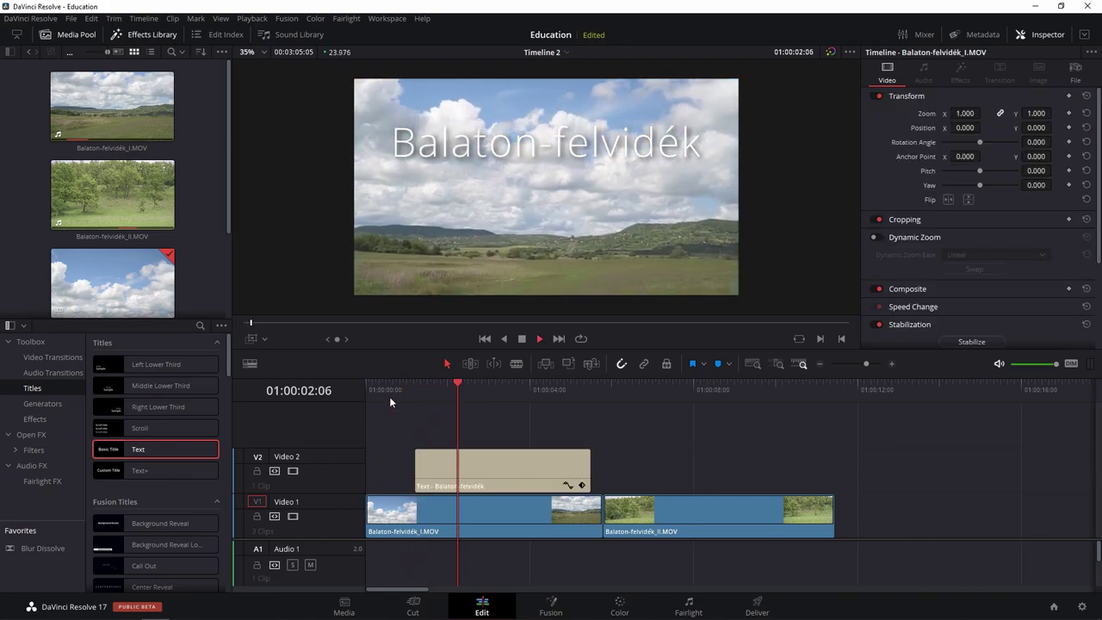
{"action": "key", "text": "space"}
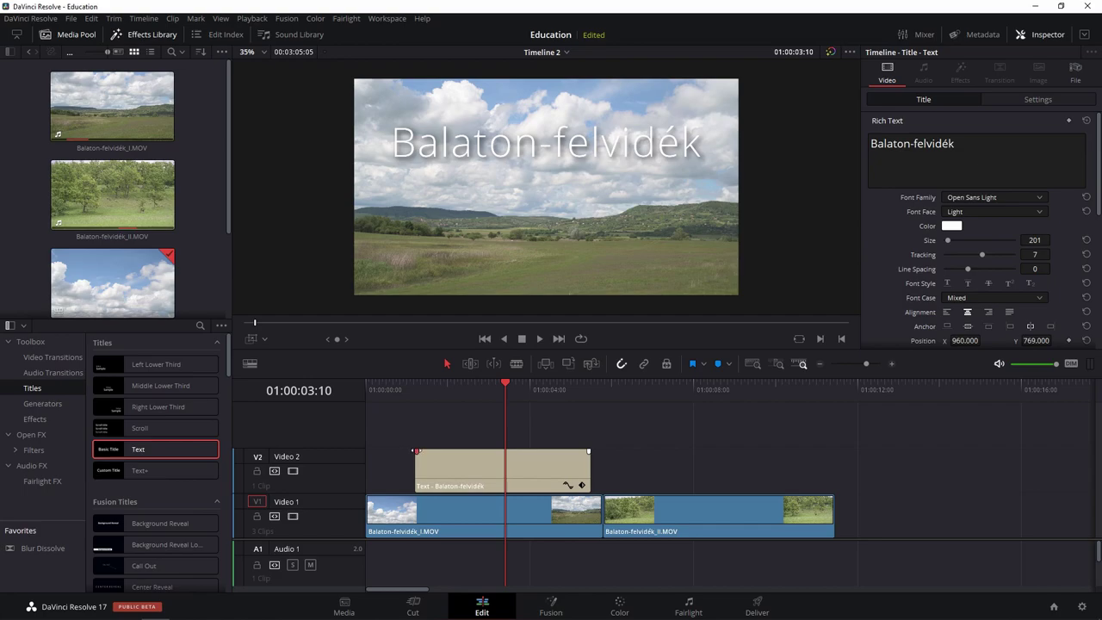
{"action": "left_click_drag", "start_coordinate": [415, 449], "coordinate": [440, 450]}
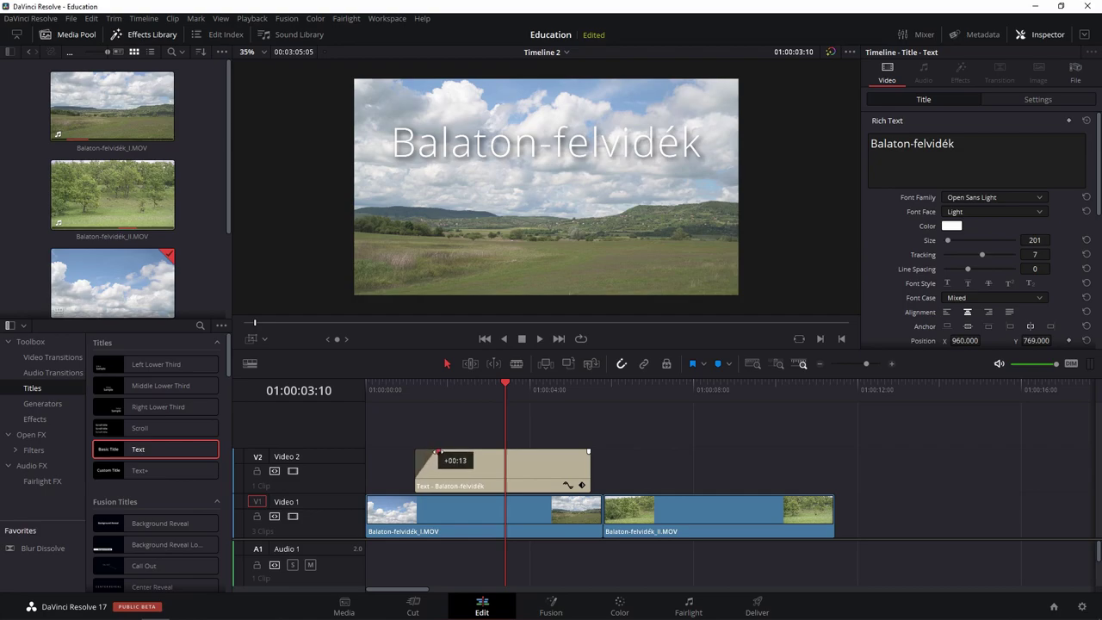
{"action": "left_click_drag", "start_coordinate": [440, 450], "coordinate": [441, 450]}
{"action": "left_click", "coordinate": [481, 389]}
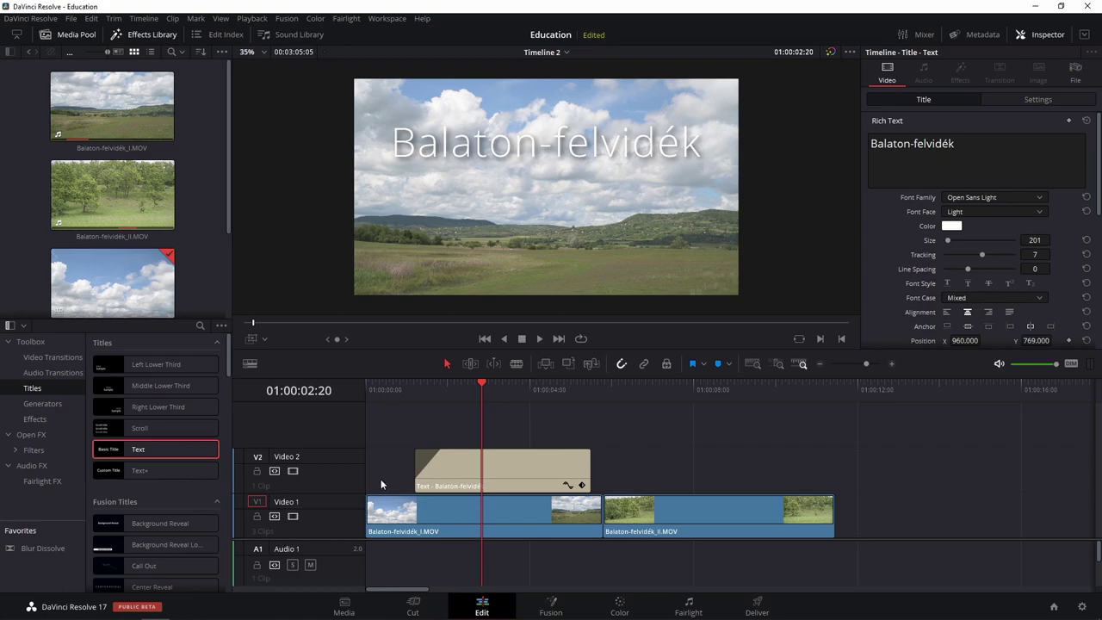
Step: Lengthen the title's fade-in, replay it, and try a short fade-out at its end
{"action": "mouse_move", "coordinate": [369, 498]}
{"action": "left_click_drag", "start_coordinate": [369, 498], "coordinate": [393, 498]}
{"action": "key", "text": "space"}
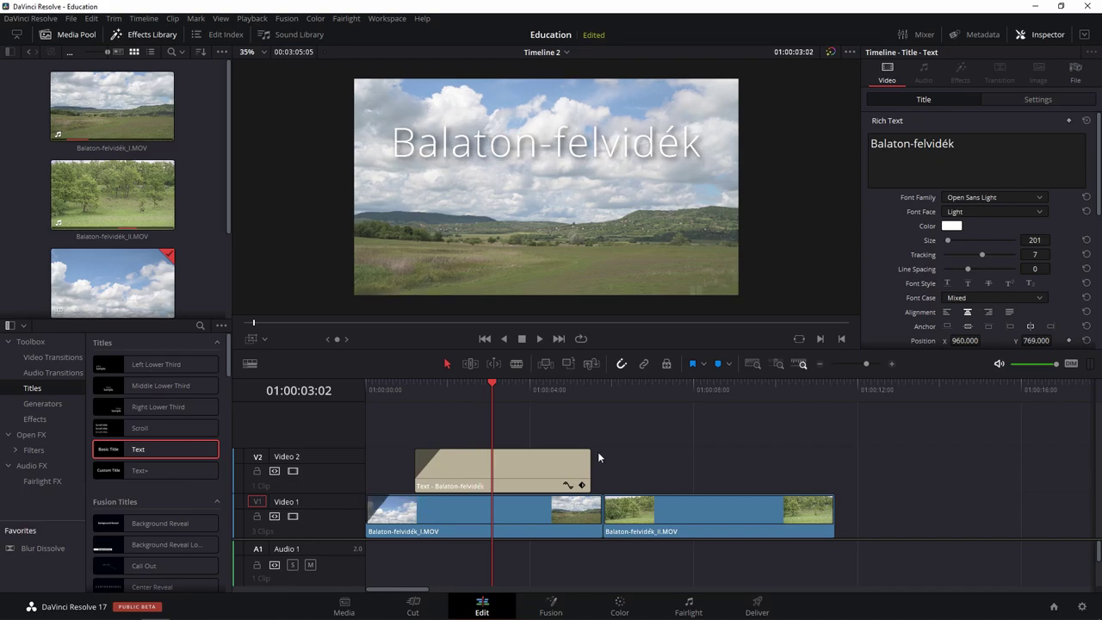
{"action": "mouse_move", "coordinate": [590, 449]}
{"action": "left_click_drag", "start_coordinate": [590, 449], "coordinate": [590, 449]}
{"action": "left_click", "coordinate": [517, 465]}
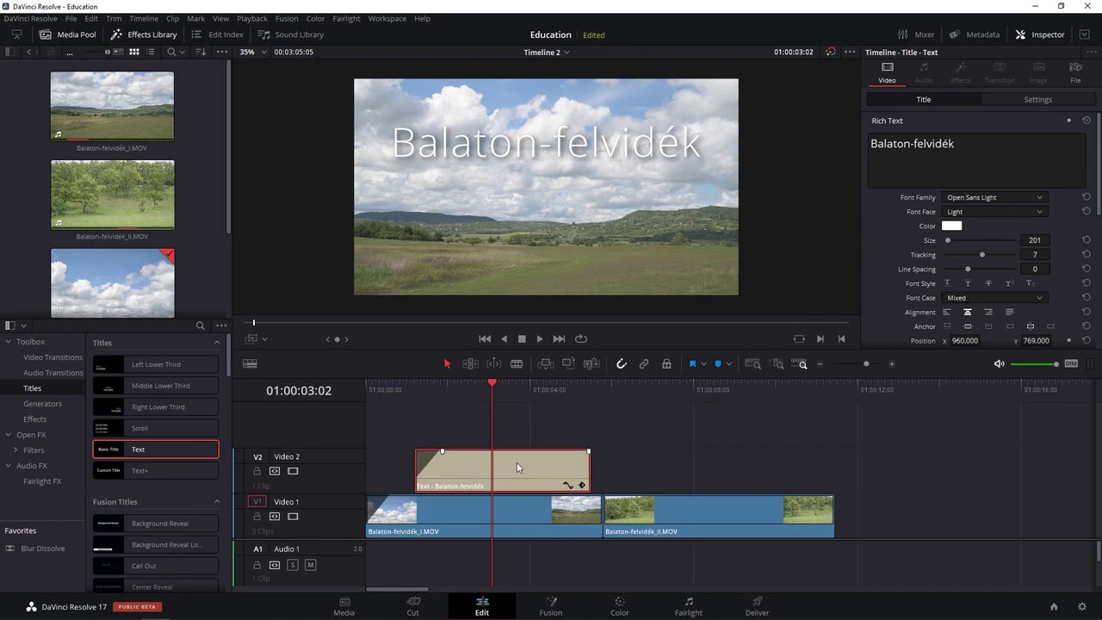
{"action": "left_click", "coordinate": [1053, 100]}
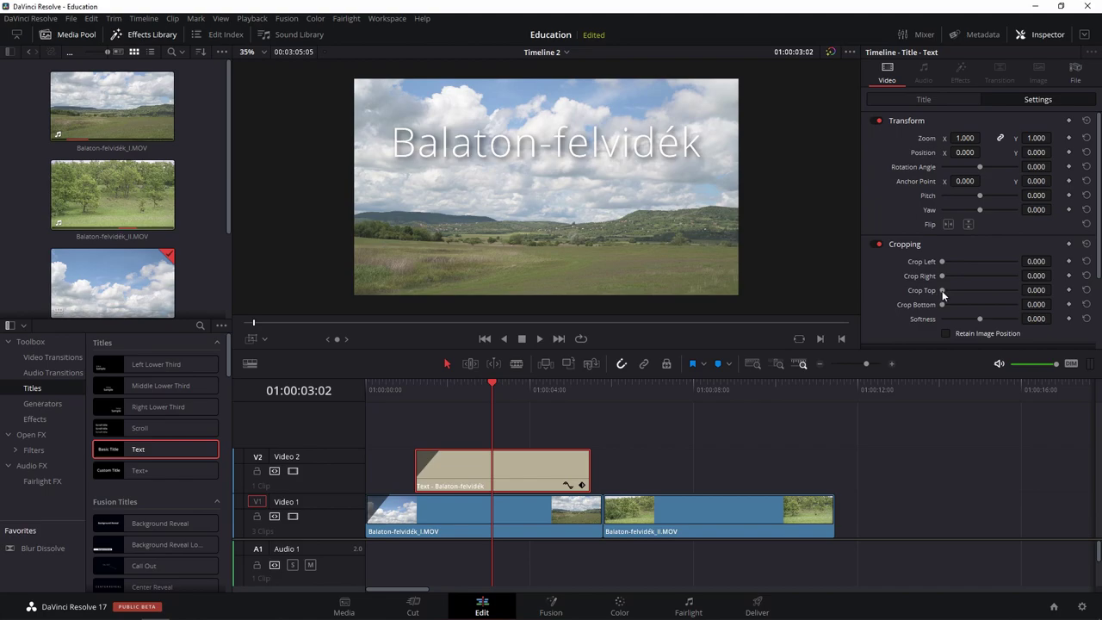
Step: Set the title's crop softness to 14.500 and reset Crop Top to 0
{"action": "mouse_move", "coordinate": [941, 290]}
{"action": "left_mouse_down"}
{"action": "mouse_move", "coordinate": [957, 290]}
{"action": "mouse_move", "coordinate": [942, 293]}
{"action": "left_mouse_up"}
{"action": "scroll", "coordinate": [942, 260], "scroll_direction": "down", "scroll_amount": 2}
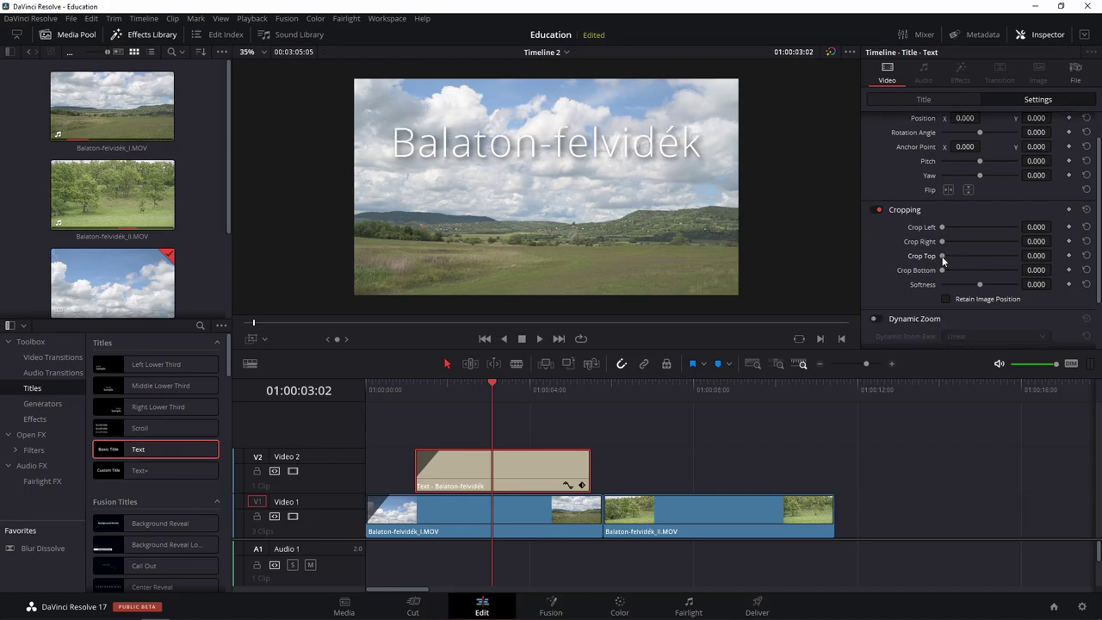
{"action": "left_click_drag", "start_coordinate": [941, 256], "coordinate": [963, 256]}
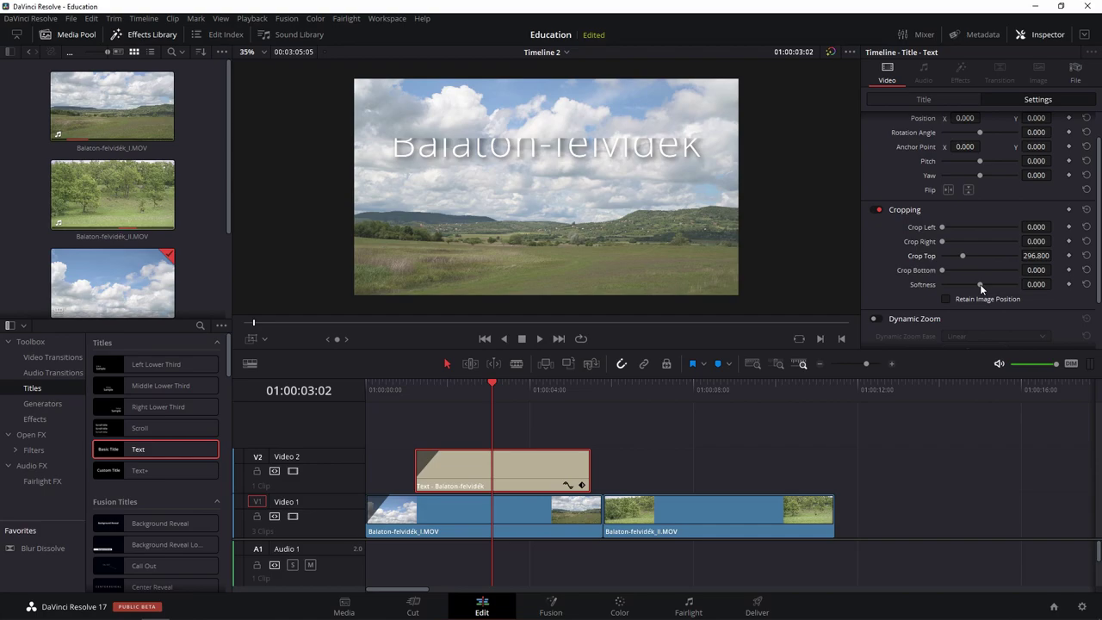
{"action": "mouse_move", "coordinate": [979, 284]}
{"action": "left_mouse_down"}
{"action": "mouse_move", "coordinate": [964, 286]}
{"action": "mouse_move", "coordinate": [985, 285]}
{"action": "left_mouse_up"}
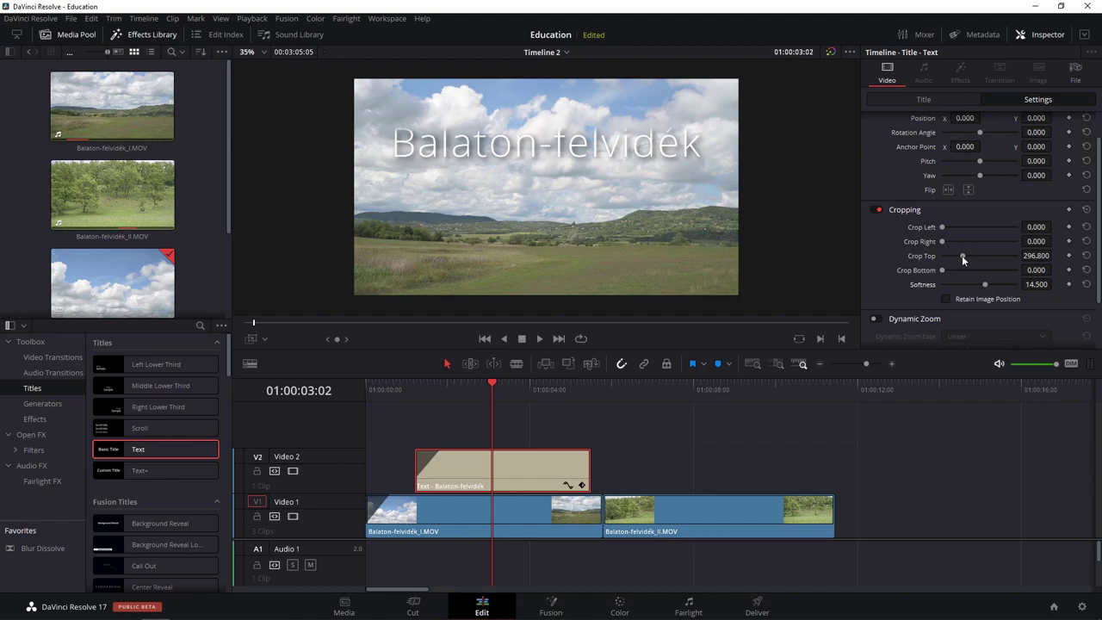
{"action": "double_click", "coordinate": [961, 255]}
Step: Extend the title slightly past the cut, turn on snapping, and park at 01:00:05:01
{"action": "left_click_drag", "start_coordinate": [588, 471], "coordinate": [602, 472]}
{"action": "scroll", "coordinate": [645, 485], "scroll_direction": "up", "scroll_amount": 3}
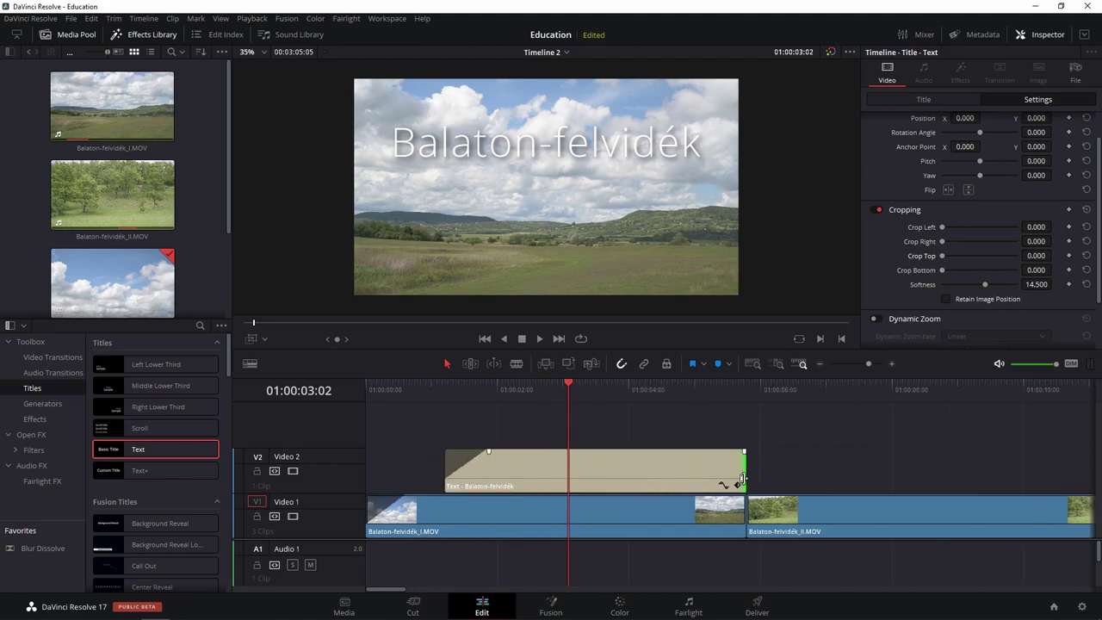
{"action": "left_click_drag", "start_coordinate": [742, 478], "coordinate": [751, 477]}
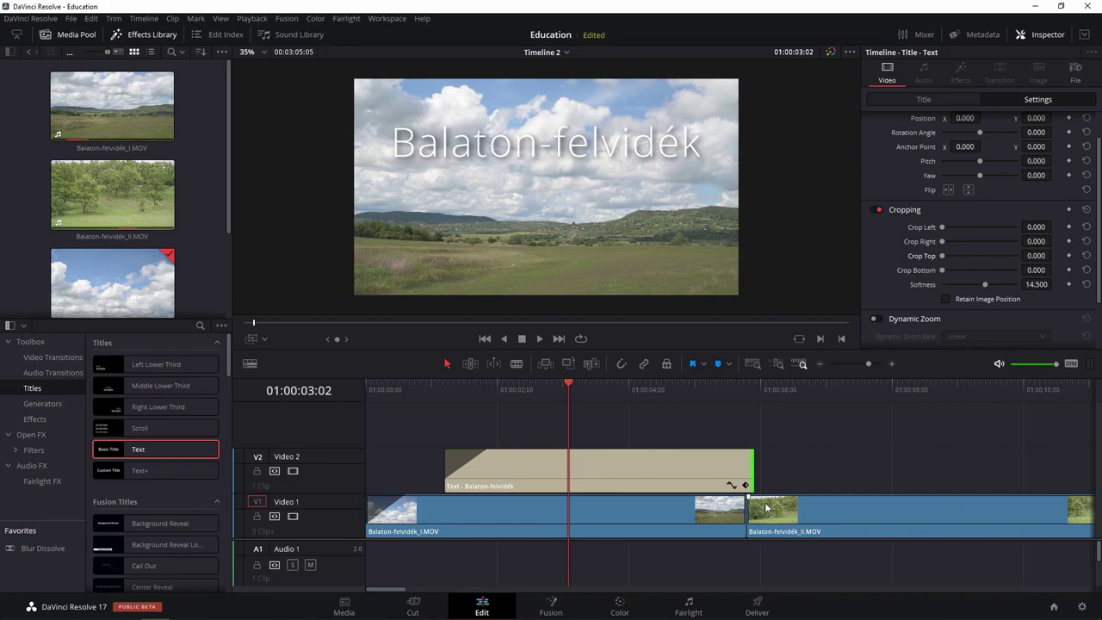
{"action": "key", "text": "n"}
{"action": "left_click", "coordinate": [696, 390]}
{"action": "left_click", "coordinate": [713, 469]}
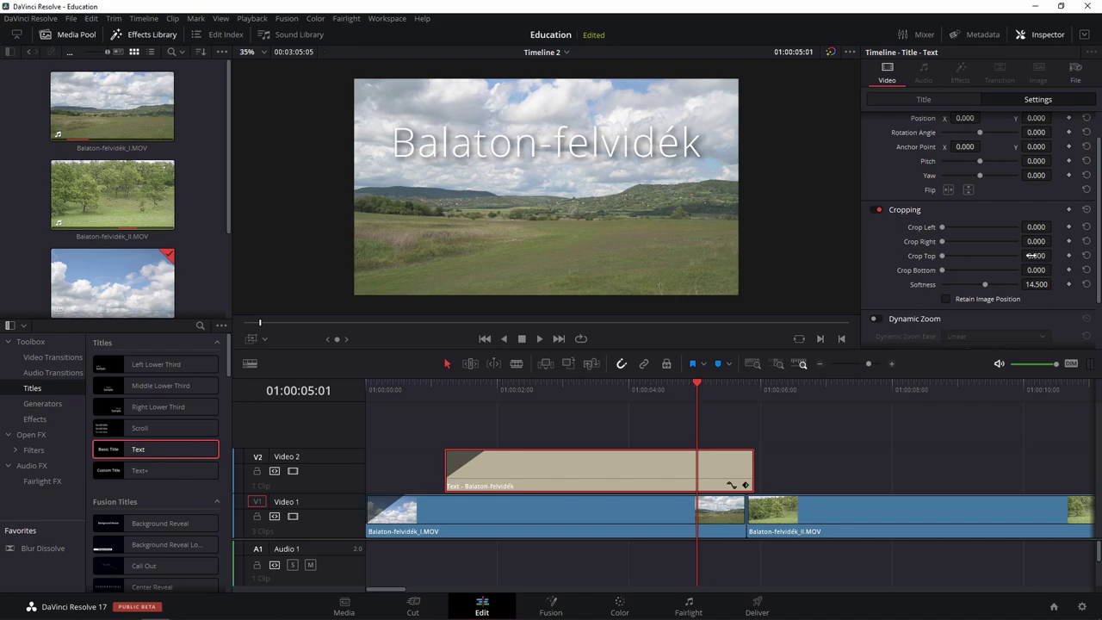
Step: Keyframe Crop Top from 0 to about 503 near the title's end and play back the wipe
{"action": "left_click_drag", "start_coordinate": [941, 255], "coordinate": [976, 255]}
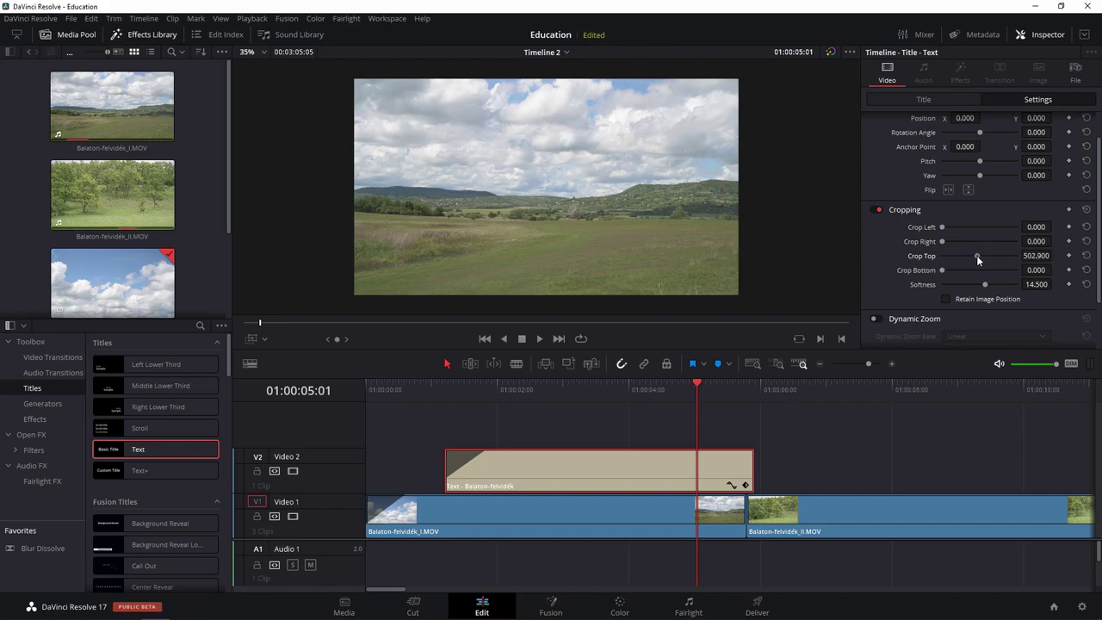
{"action": "double_click", "coordinate": [976, 255]}
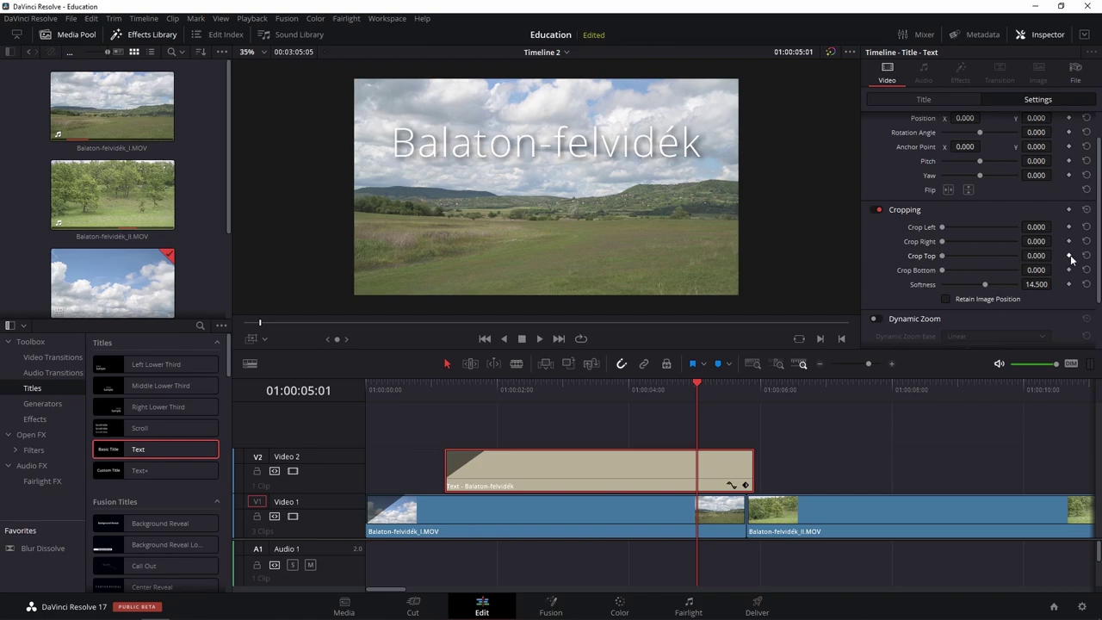
{"action": "left_click", "coordinate": [752, 396]}
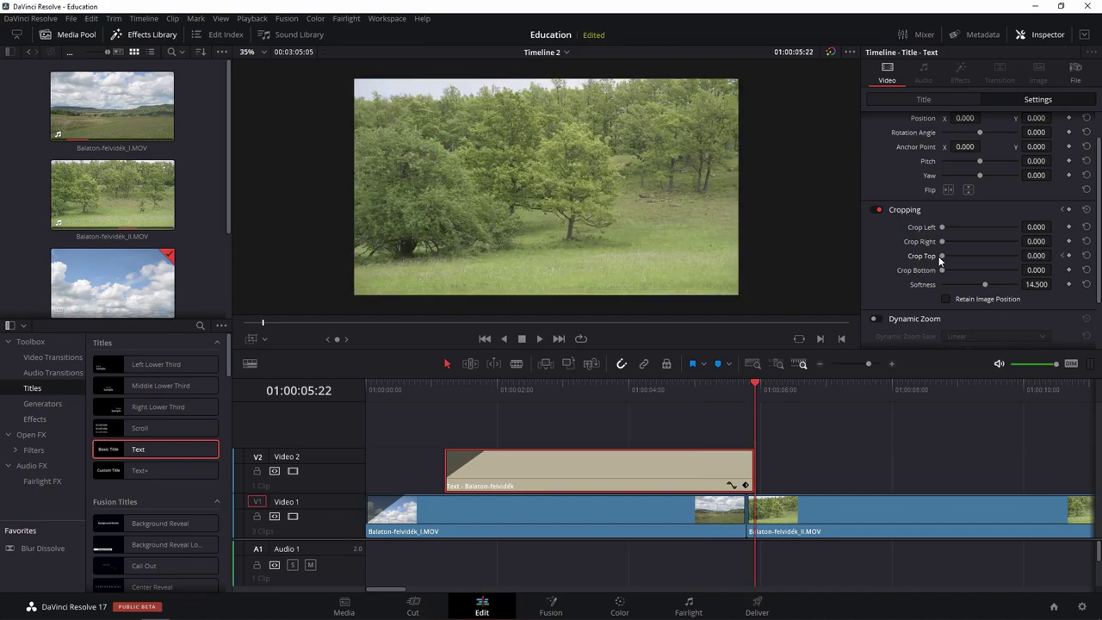
{"action": "left_click_drag", "start_coordinate": [942, 255], "coordinate": [975, 256]}
{"action": "left_click", "coordinate": [666, 391]}
{"action": "key", "text": "space"}
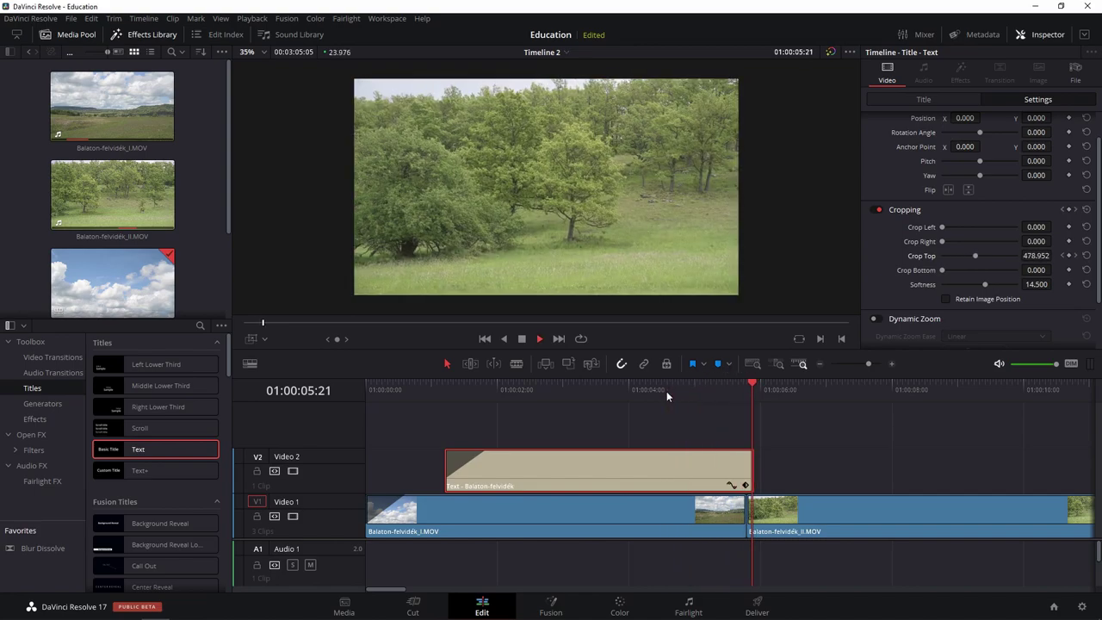
{"action": "key", "text": "space"}
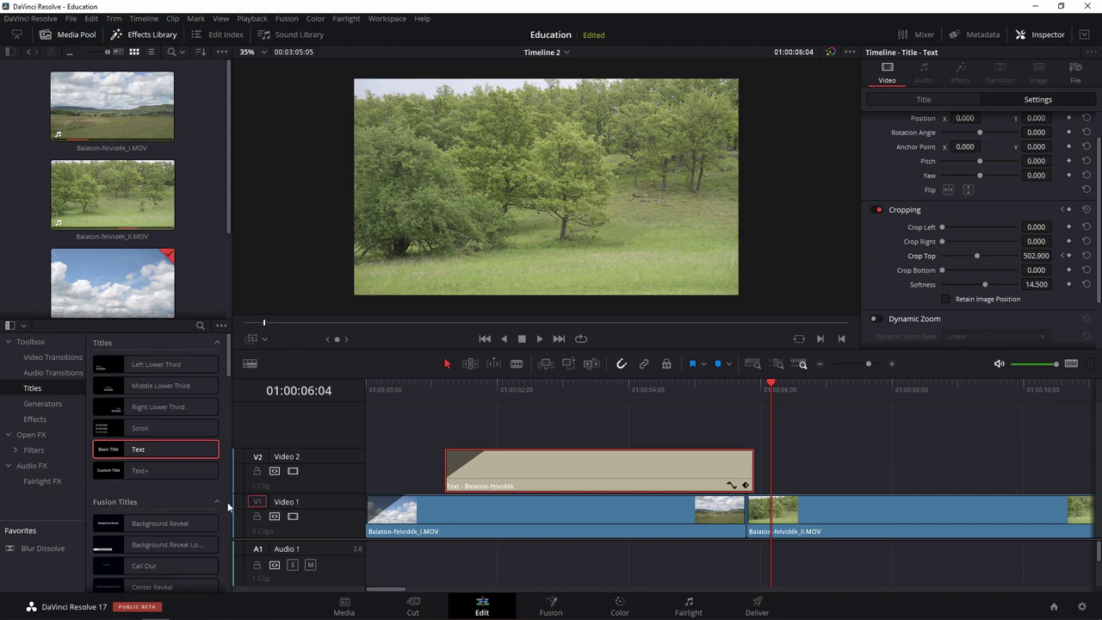
{"action": "mouse_move", "coordinate": [171, 456]}
Step: Place the Text Box Swipe In title on Video 2 above Balaton-felvidék_II.MOV
{"action": "scroll", "coordinate": [127, 522], "scroll_direction": "down", "scroll_amount": 10}
{"action": "mouse_move", "coordinate": [103, 522]}
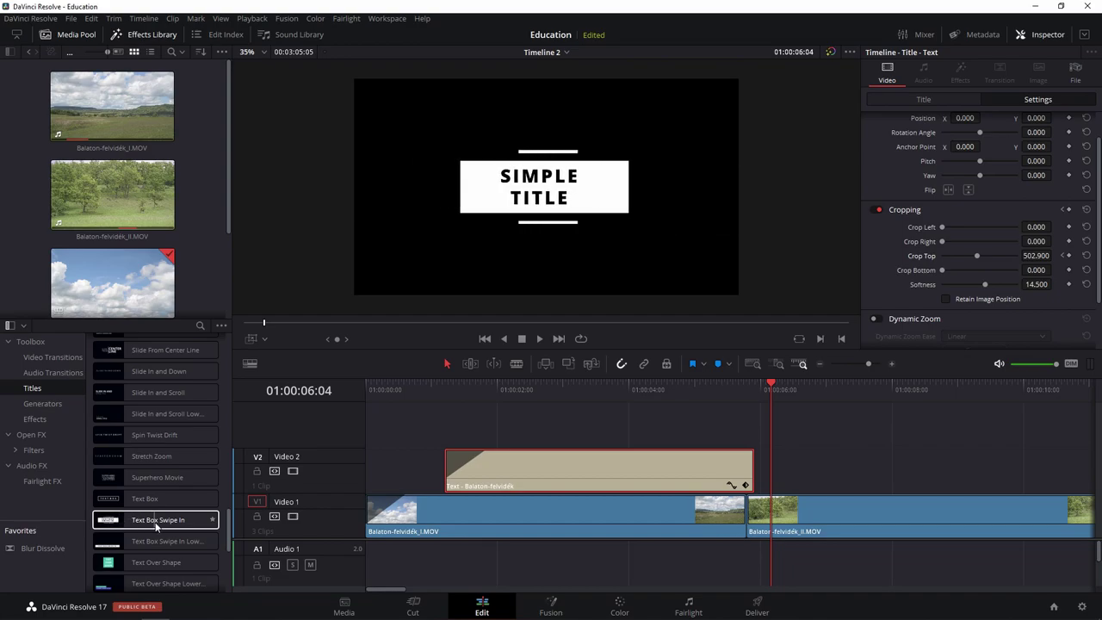
{"action": "mouse_move", "coordinate": [156, 528]}
{"action": "left_mouse_down"}
{"action": "mouse_move", "coordinate": [542, 459]}
{"action": "mouse_move", "coordinate": [794, 475]}
{"action": "left_mouse_up"}
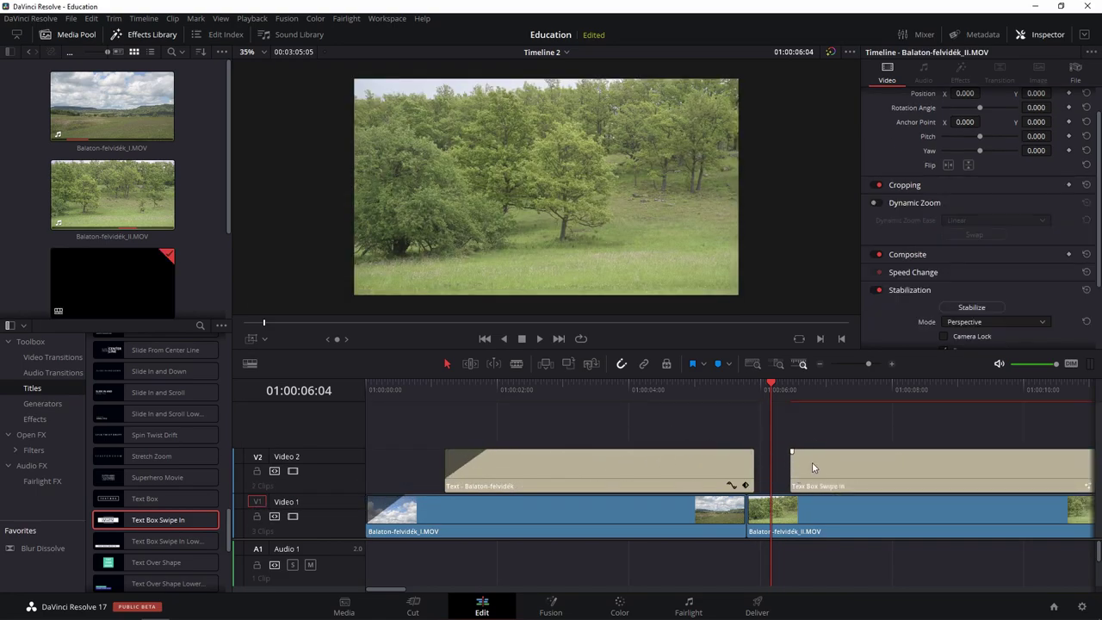
{"action": "scroll", "coordinate": [748, 394], "scroll_direction": "down", "scroll_amount": 1}
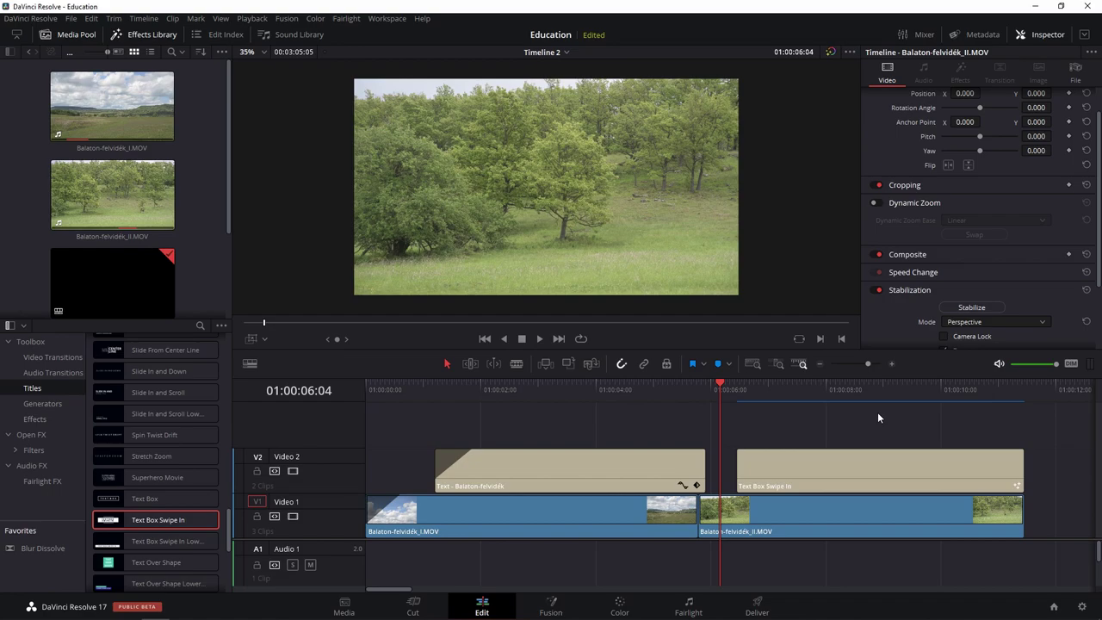
Step: Change the Text Box Swipe In title's text to 'Természeti értékek' and preview it
{"action": "left_click", "coordinate": [737, 389]}
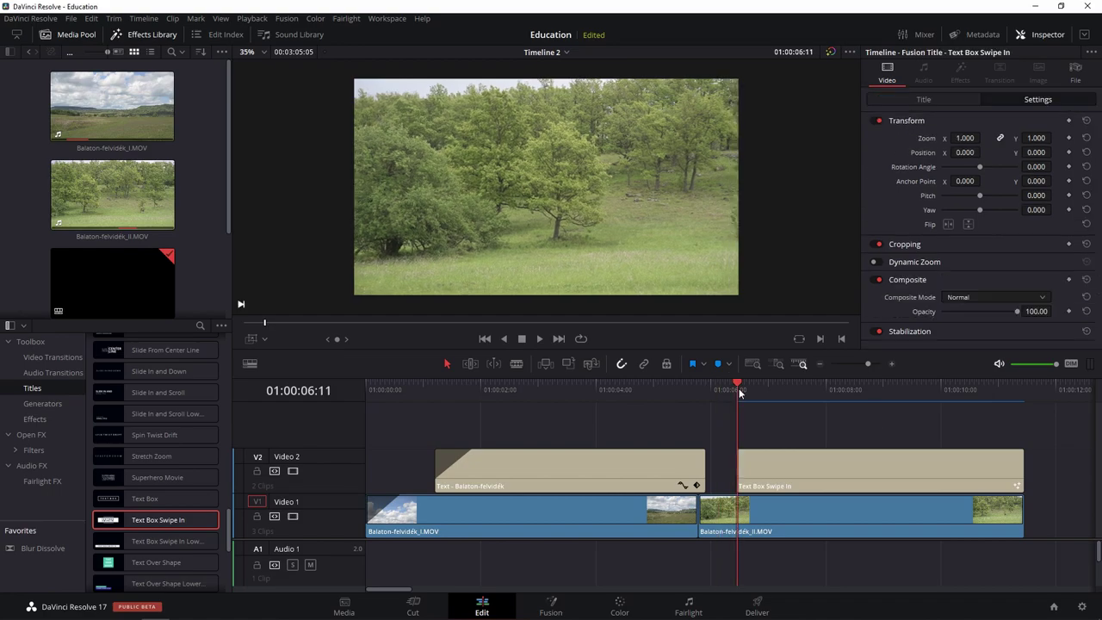
{"action": "key", "text": "space"}
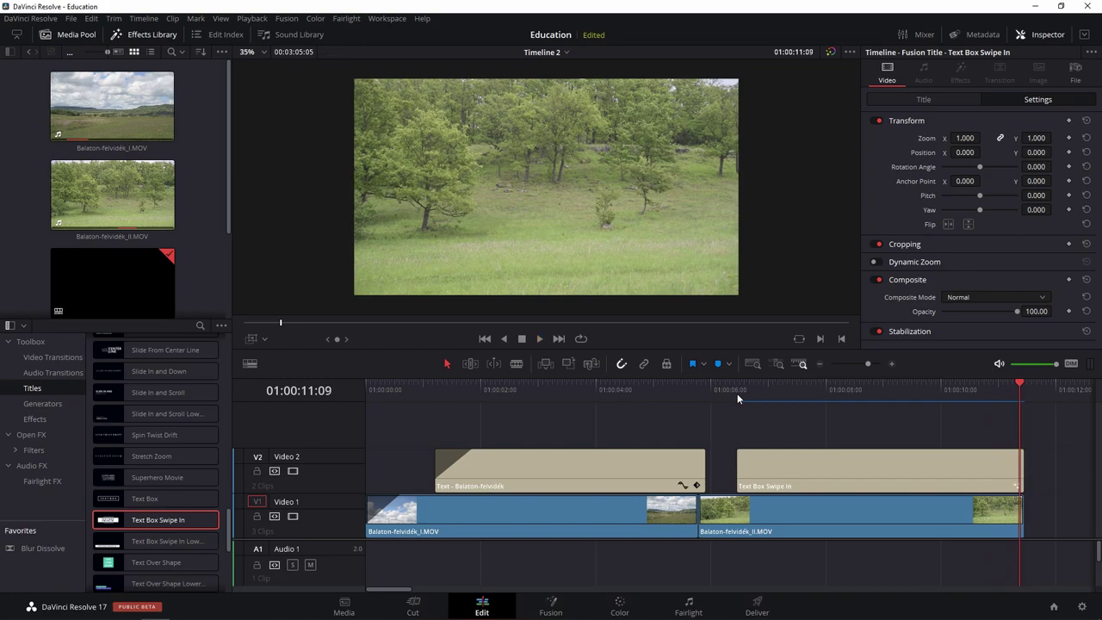
{"action": "left_click", "coordinate": [846, 470]}
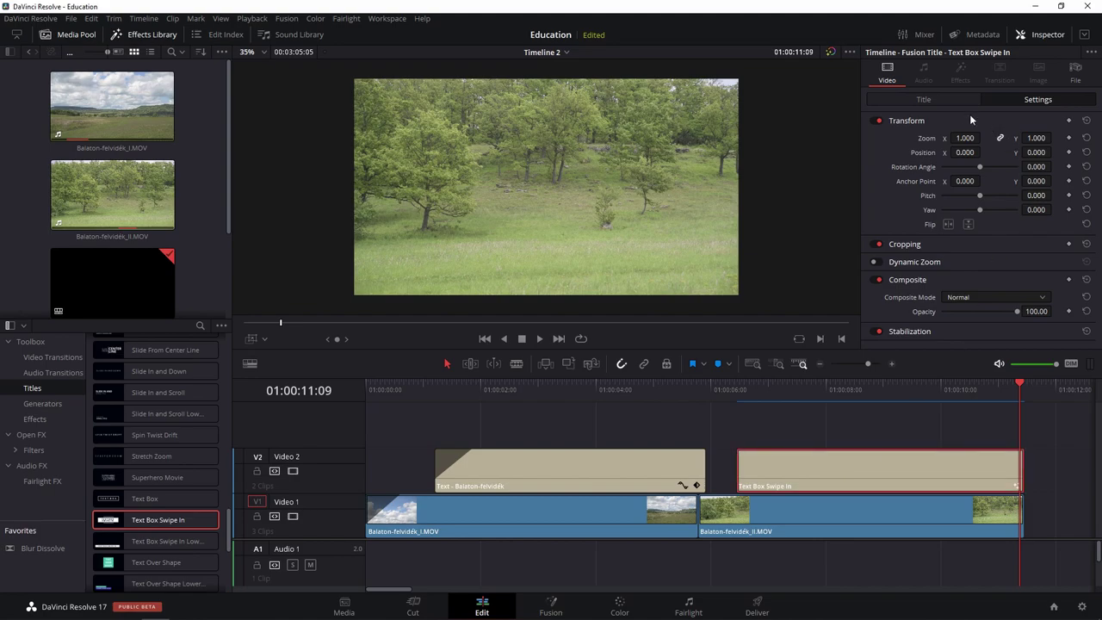
{"action": "left_click", "coordinate": [943, 101]}
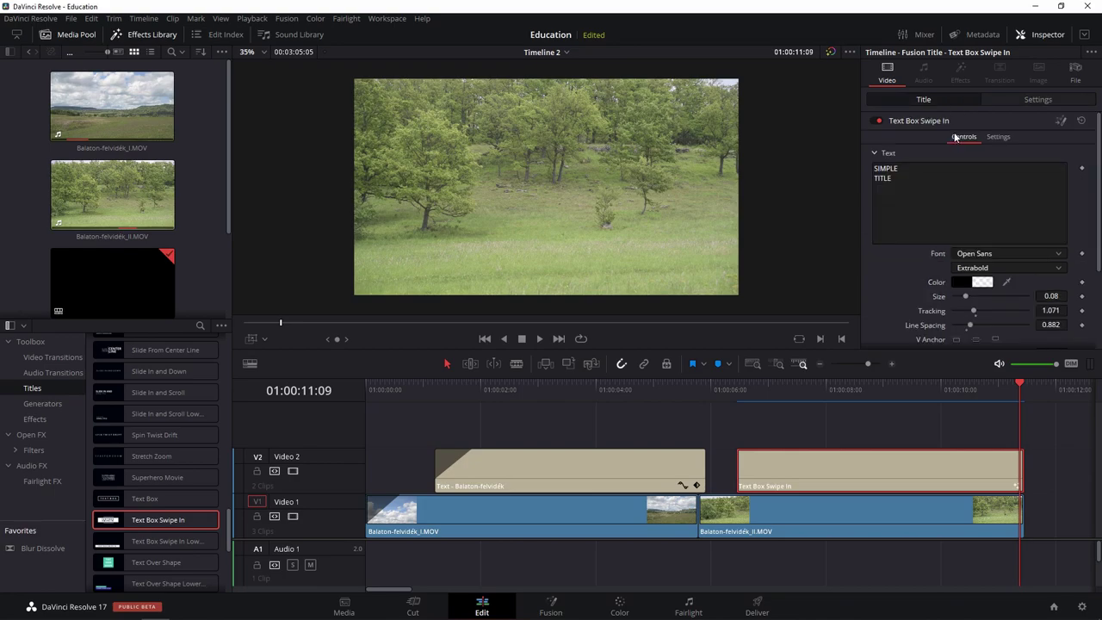
{"action": "type", "text": "Természeti értékek"}
{"action": "left_click", "coordinate": [738, 391]}
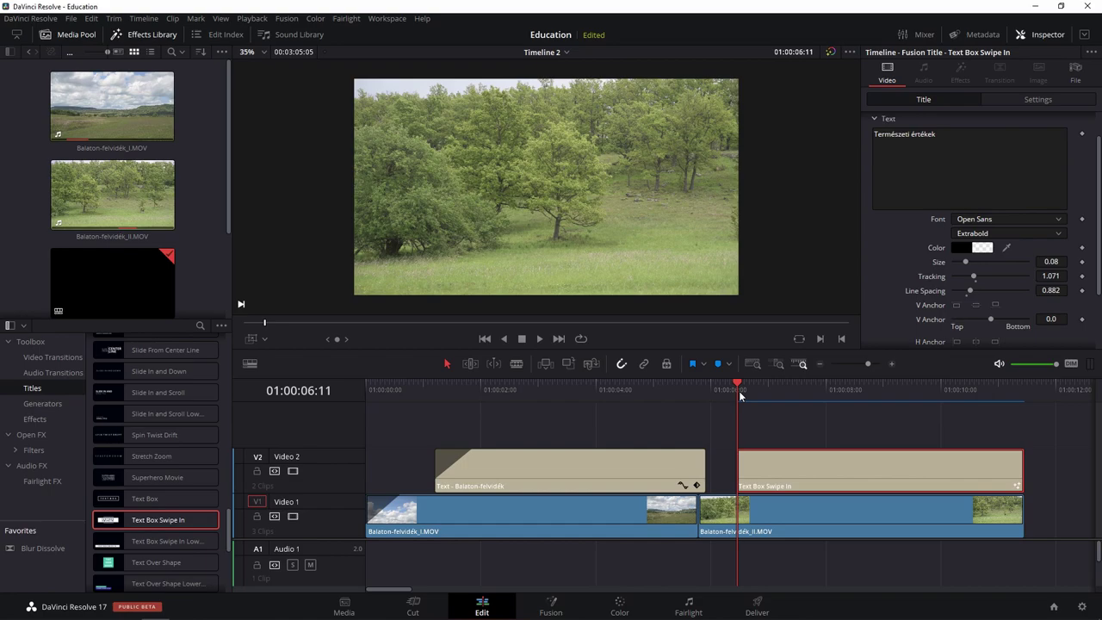
{"action": "key", "text": "space"}
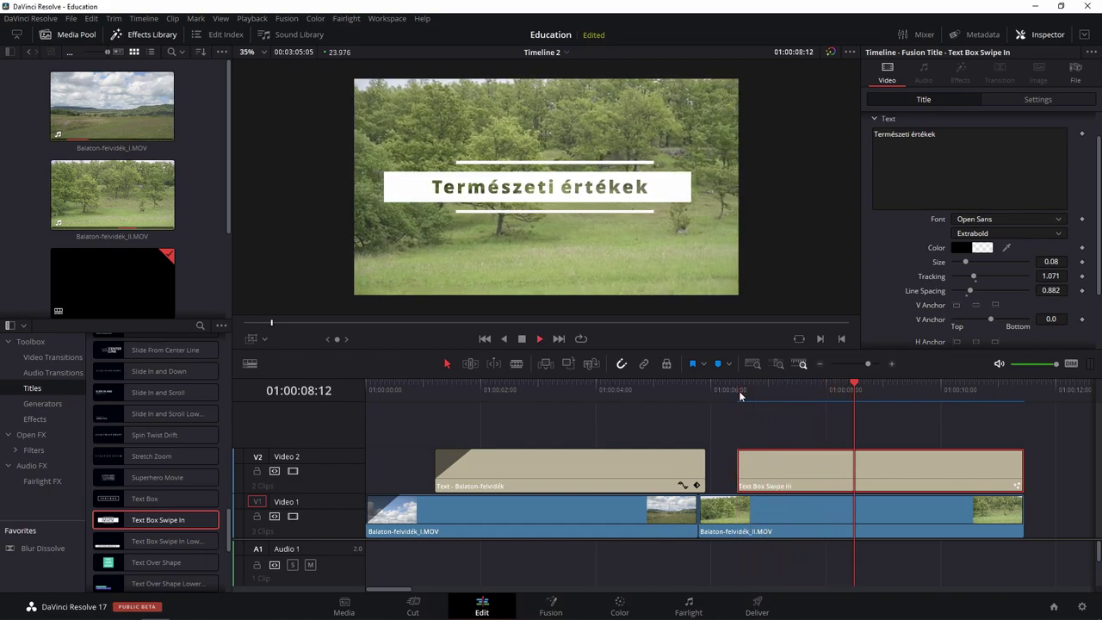
{"action": "key", "text": "space"}
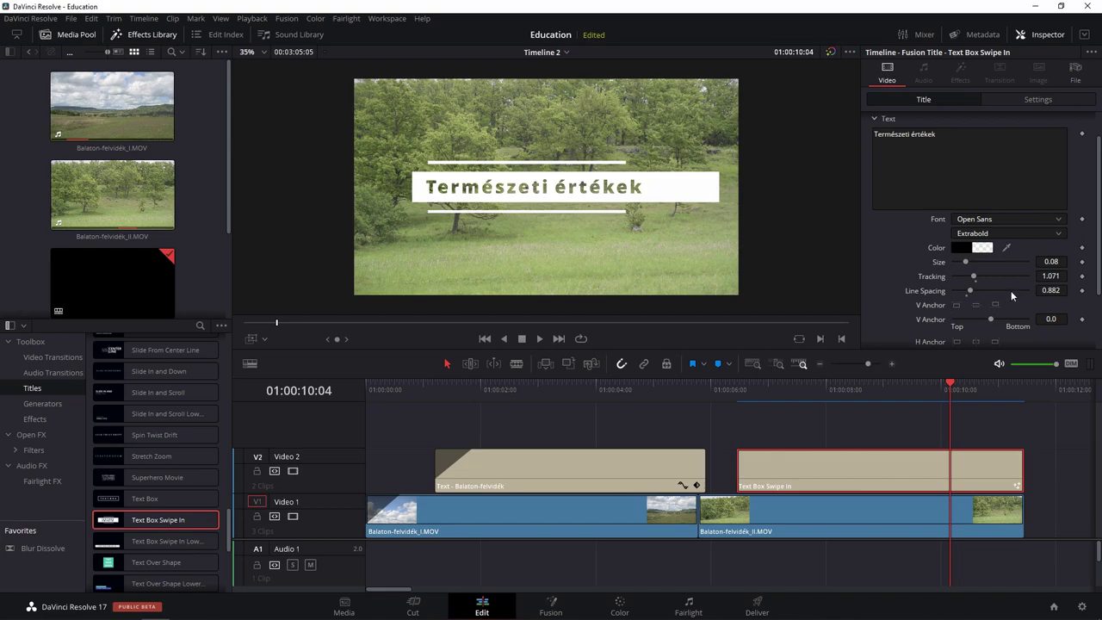
Step: Set the title's tracking to 1.197 and font to Open Sans Light, and enable motion blur
{"action": "left_click_drag", "start_coordinate": [973, 278], "coordinate": [975, 282]}
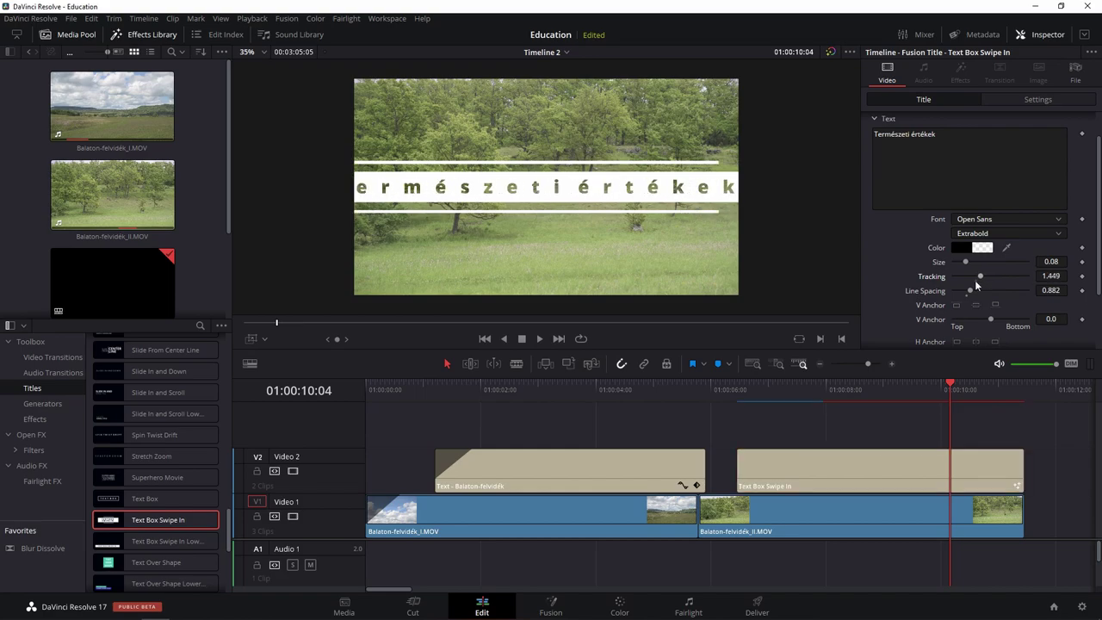
{"action": "left_click", "coordinate": [976, 281]}
{"action": "left_click", "coordinate": [1007, 219]}
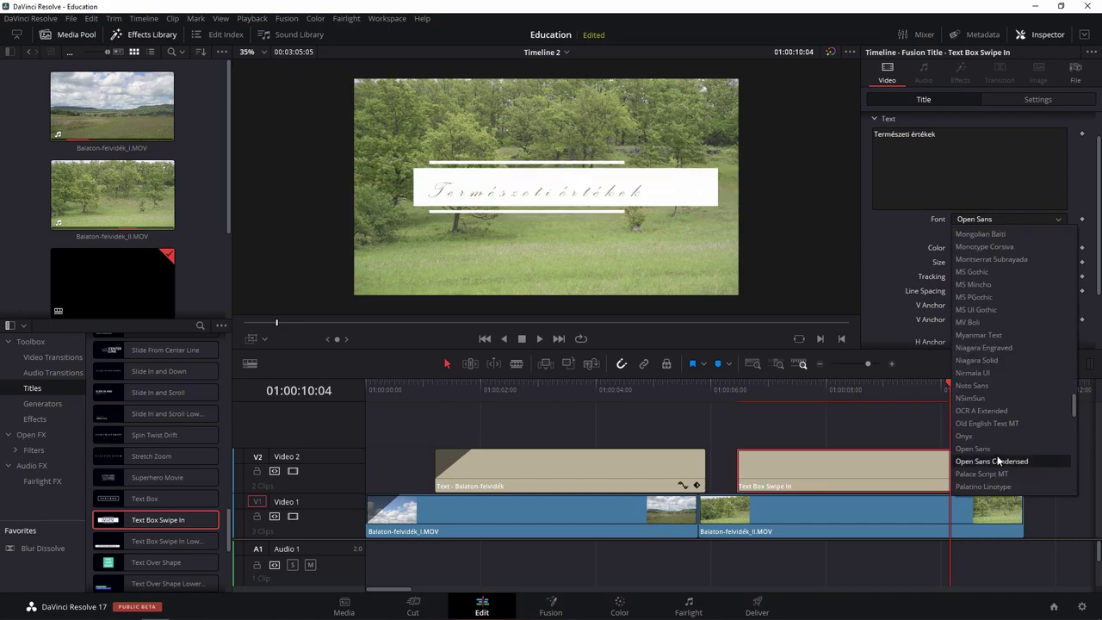
{"action": "left_click", "coordinate": [999, 449]}
{"action": "left_click", "coordinate": [986, 234]}
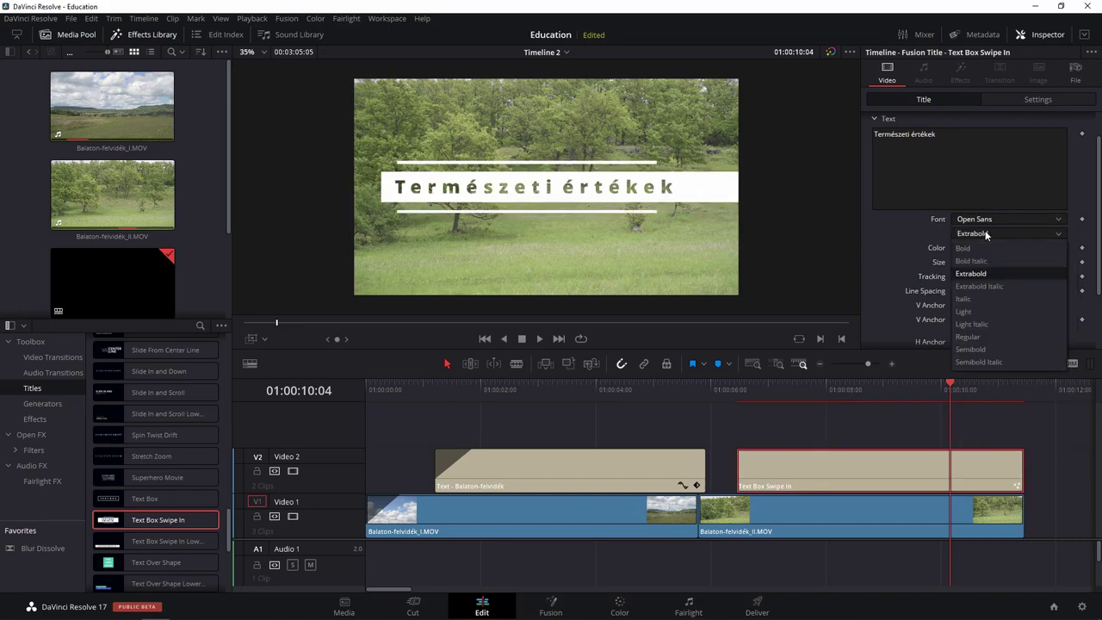
{"action": "left_click", "coordinate": [993, 311]}
{"action": "scroll", "coordinate": [972, 317], "scroll_direction": "down", "scroll_amount": 2}
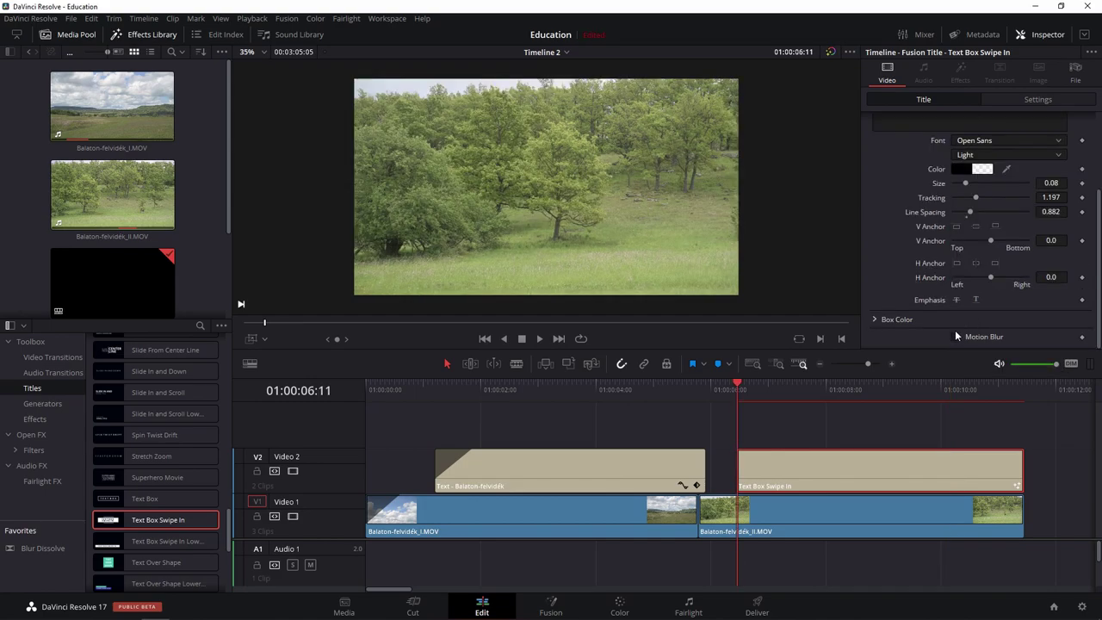
{"action": "left_click", "coordinate": [954, 335]}
{"action": "scroll", "coordinate": [955, 337], "scroll_direction": "down", "scroll_amount": 2}
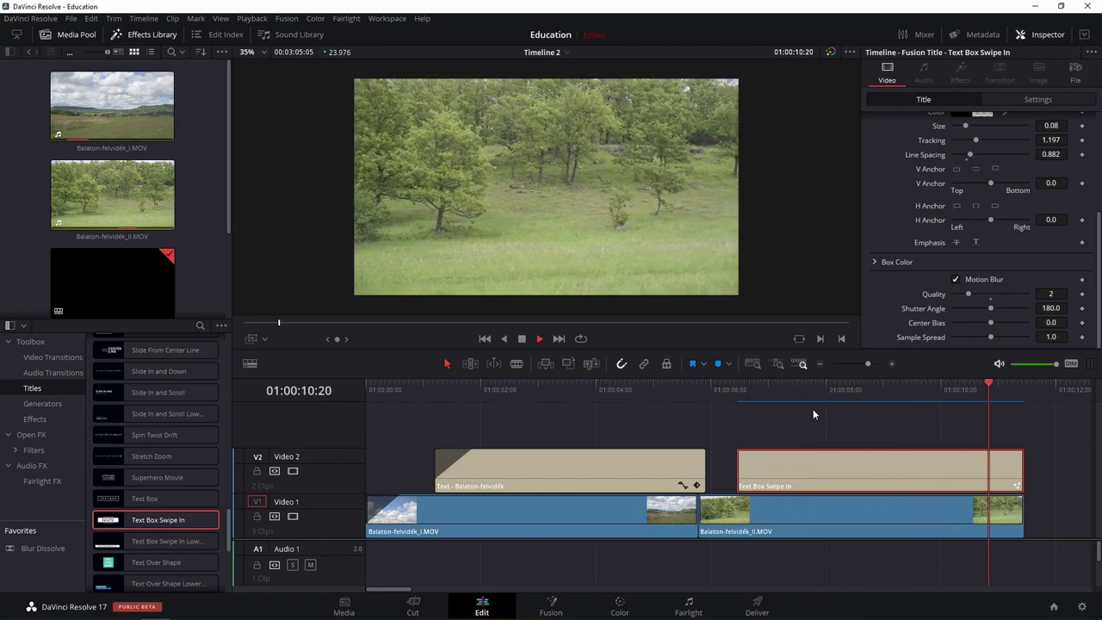
{"action": "key", "text": "space"}
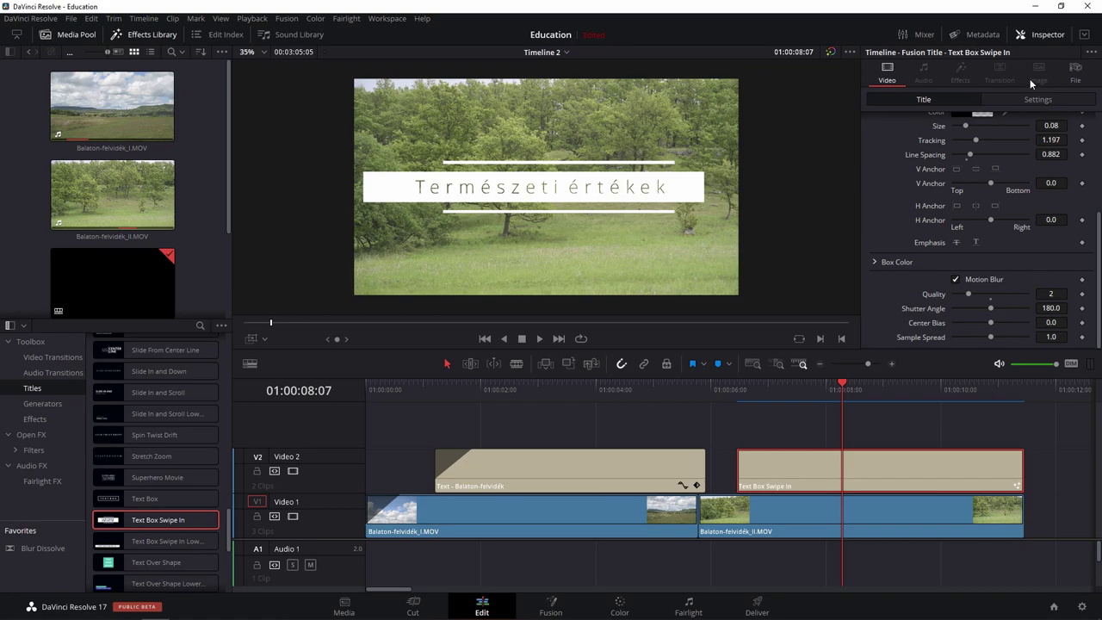
Step: Move the title to Position X 198, Y -392 and trim its clip to end earlier
{"action": "left_click", "coordinate": [1044, 104]}
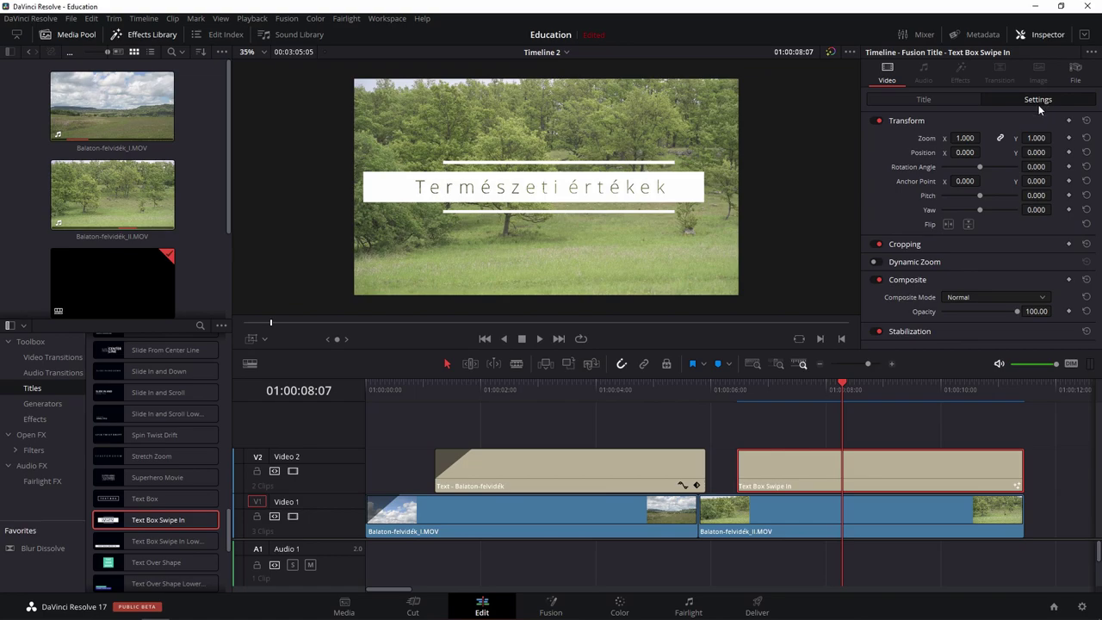
{"action": "left_click_drag", "start_coordinate": [964, 152], "coordinate": [1033, 156]}
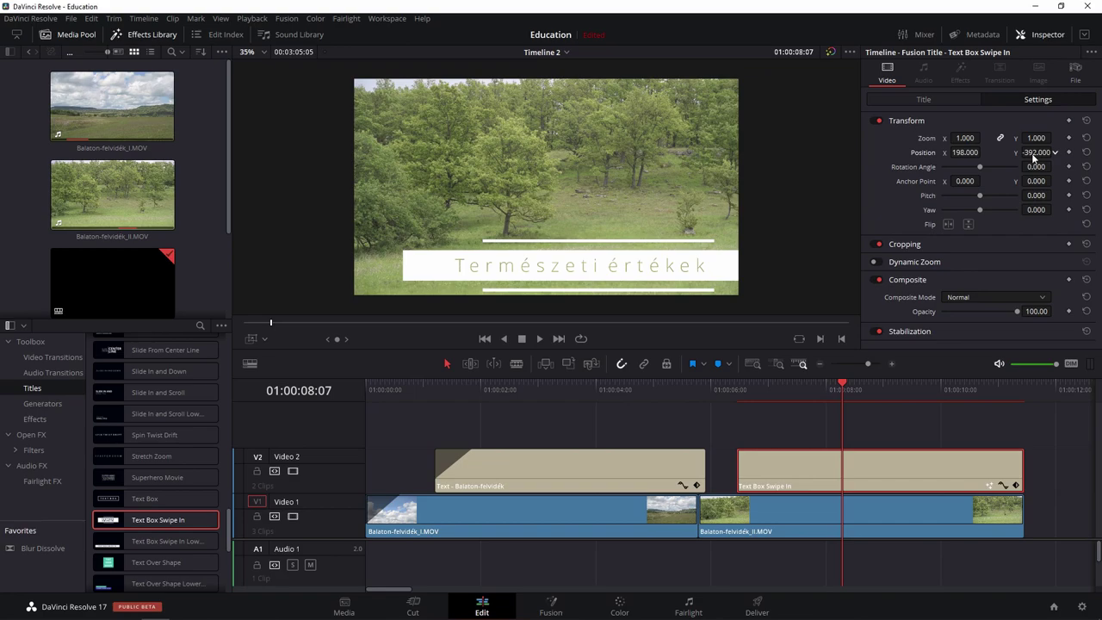
{"action": "left_click", "coordinate": [1077, 389]}
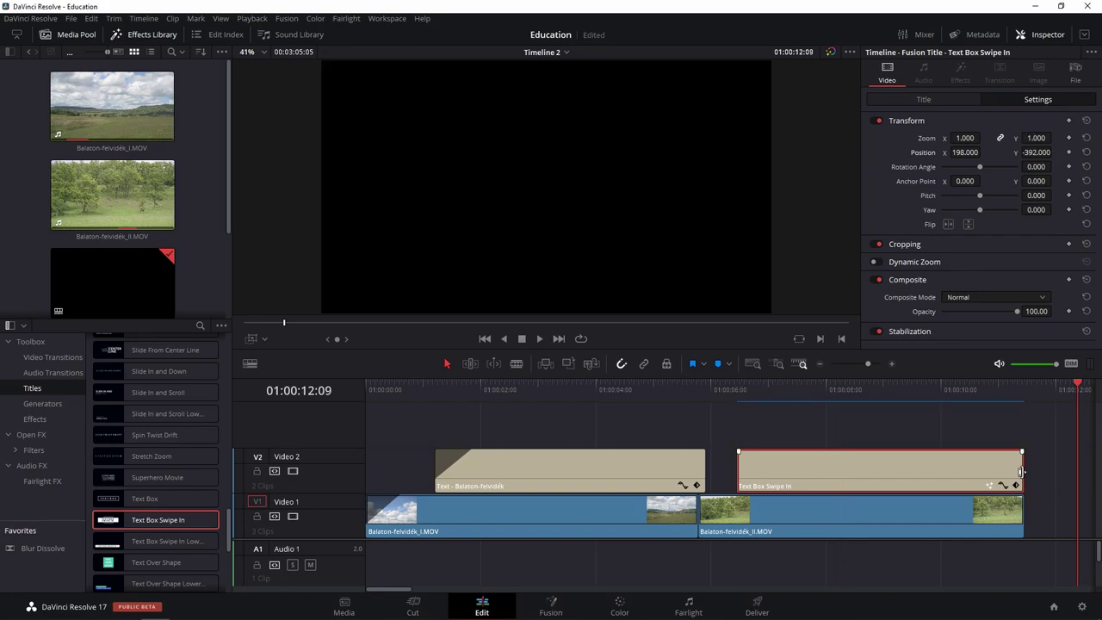
{"action": "left_click_drag", "start_coordinate": [1021, 472], "coordinate": [994, 472]}
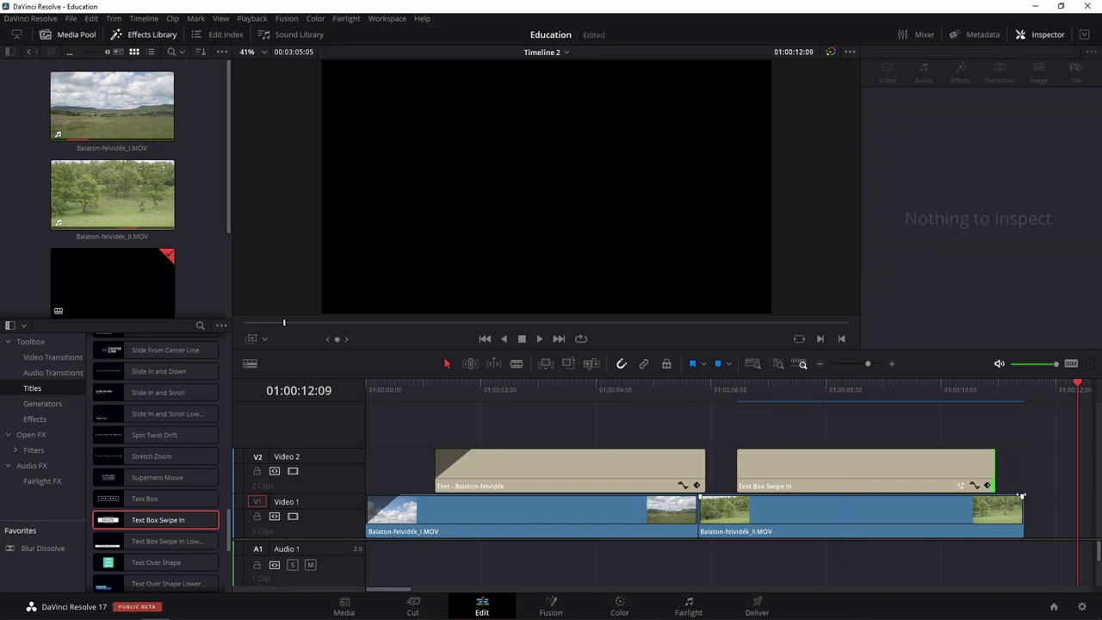
{"action": "left_click_drag", "start_coordinate": [1020, 496], "coordinate": [985, 497]}
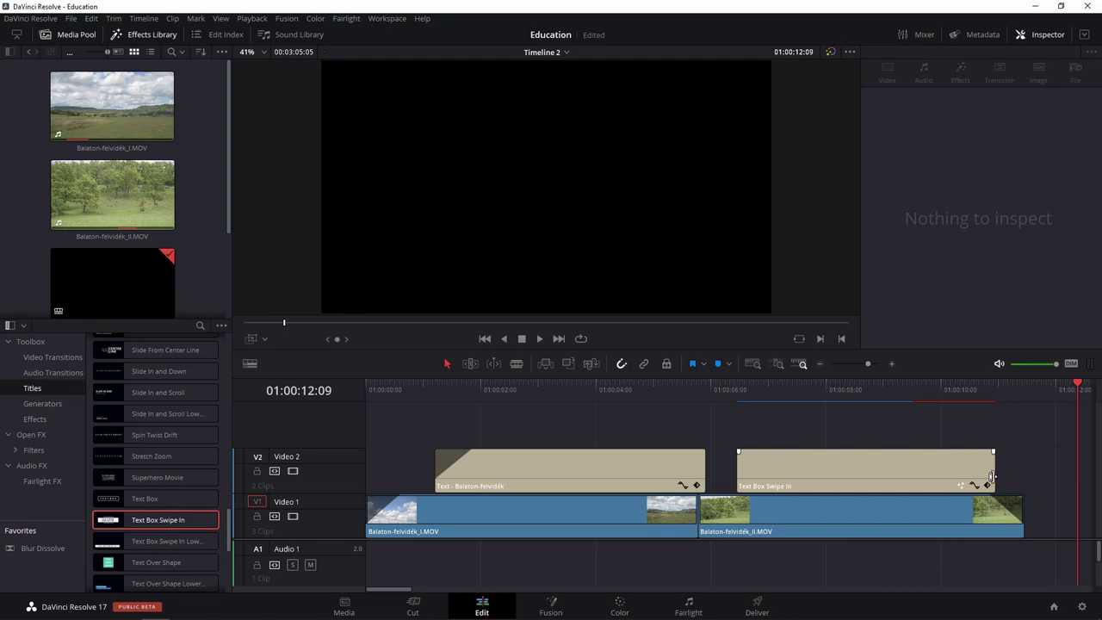
{"action": "left_click", "coordinate": [897, 389]}
{"action": "key", "text": "space"}
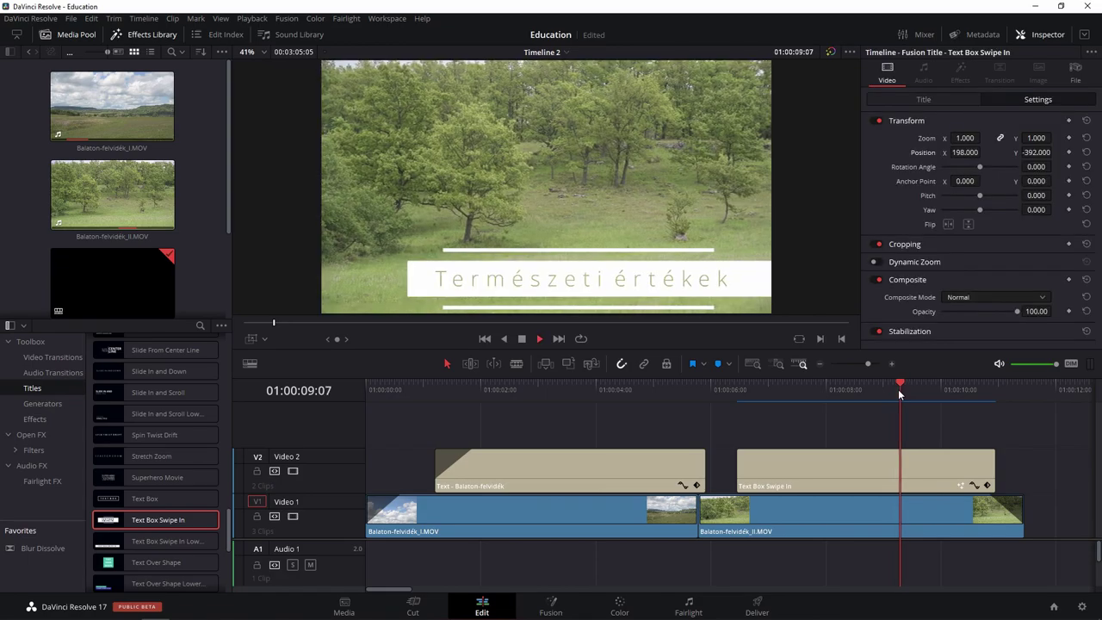
{"action": "key", "text": "space"}
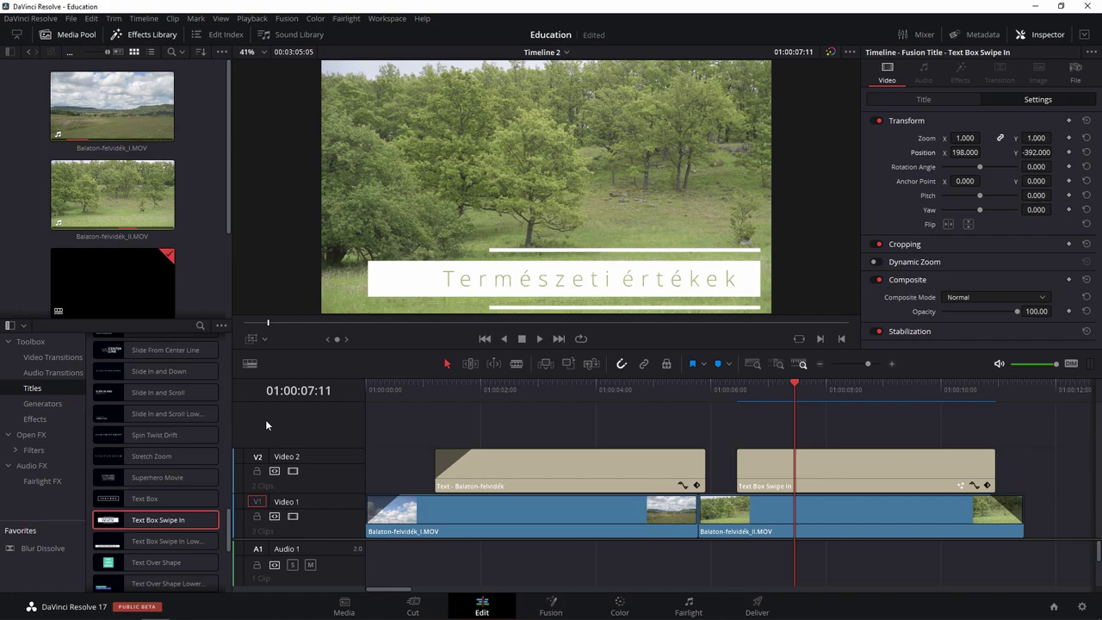
{"action": "scroll", "coordinate": [94, 442], "scroll_direction": "up", "scroll_amount": 4}
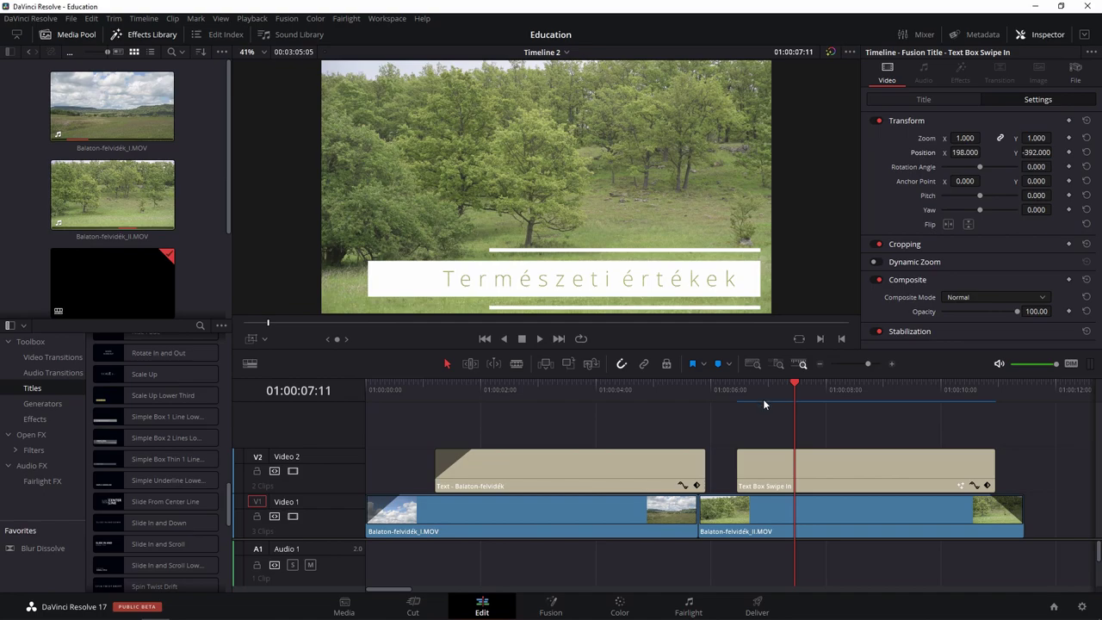
{"action": "left_click", "coordinate": [721, 396]}
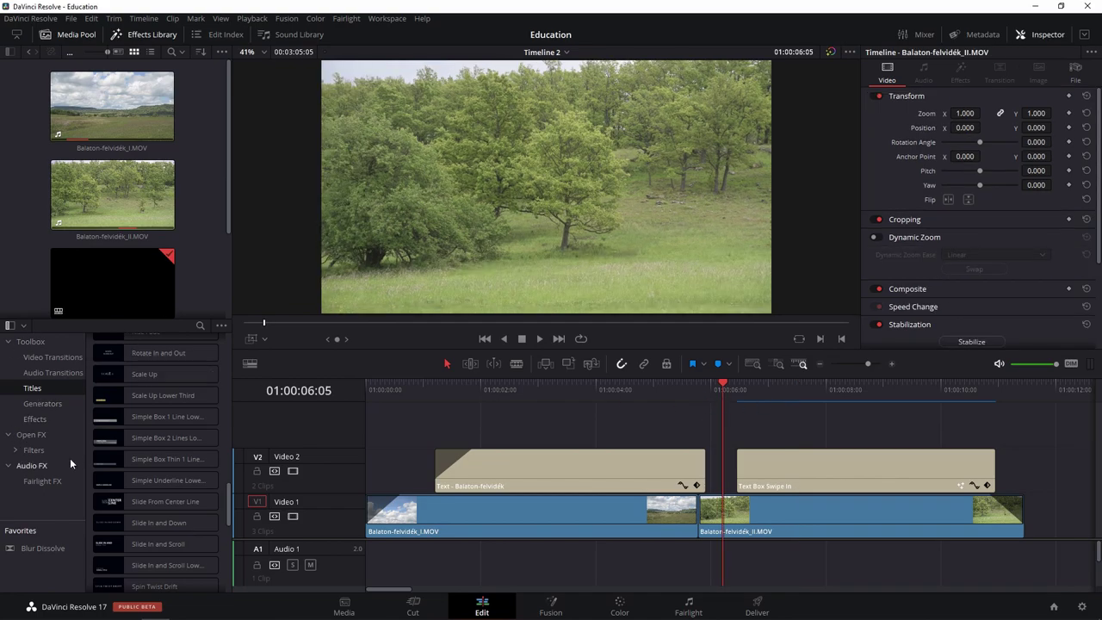
Step: Place a Cross Dissolve on the Video 1 cut between the two clips and preview it
{"action": "left_click", "coordinate": [53, 356]}
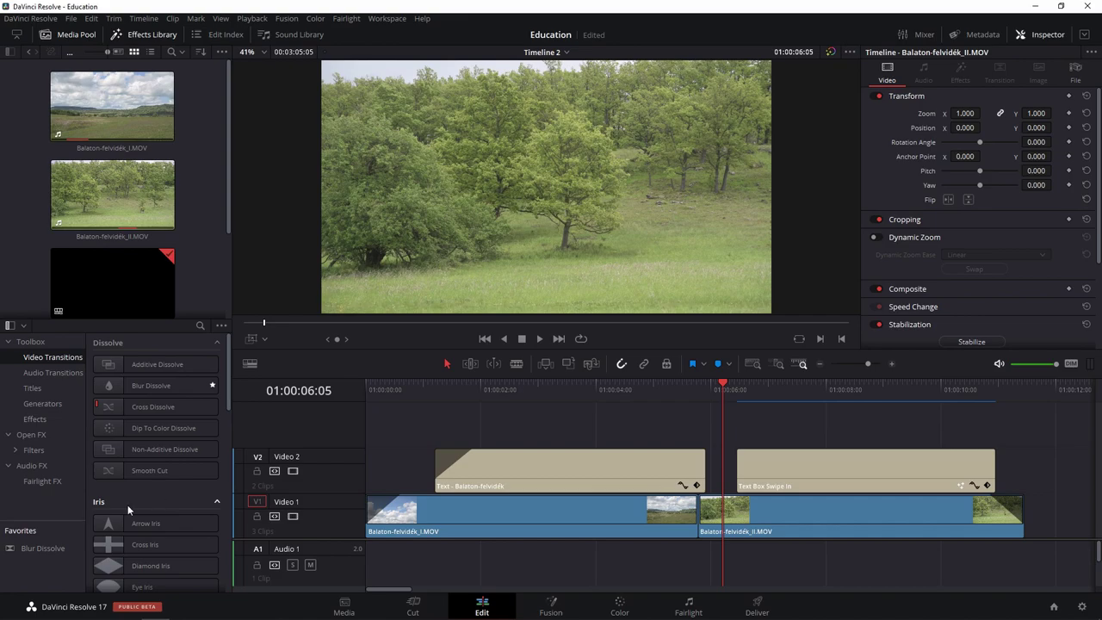
{"action": "left_click", "coordinate": [105, 387]}
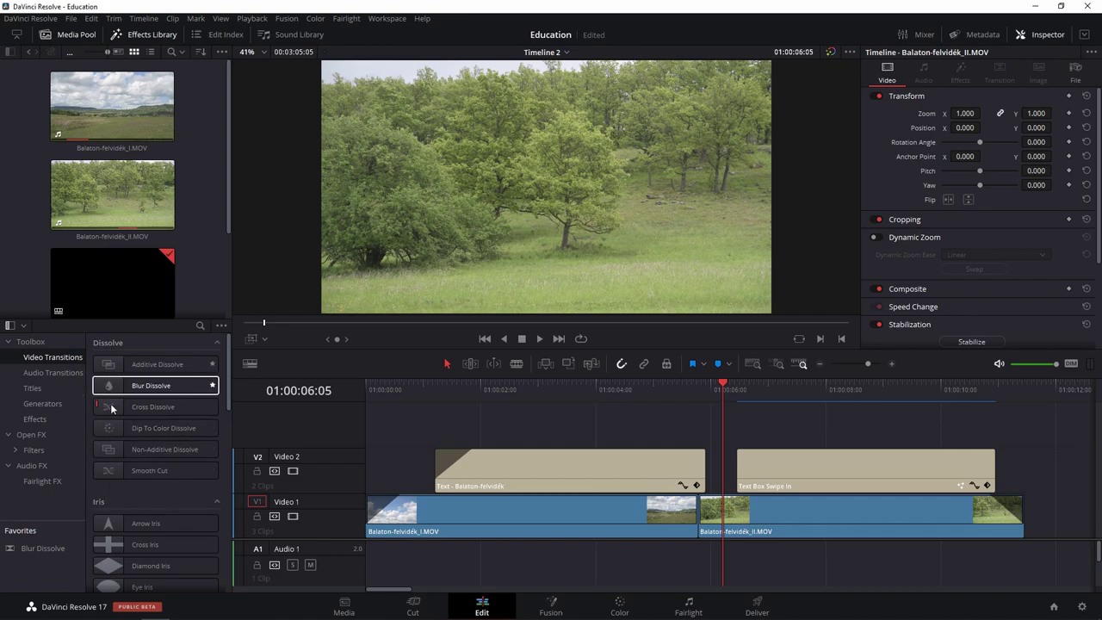
{"action": "scroll", "coordinate": [111, 413], "scroll_direction": "down", "scroll_amount": 5}
{"action": "scroll", "coordinate": [112, 426], "scroll_direction": "down", "scroll_amount": 5}
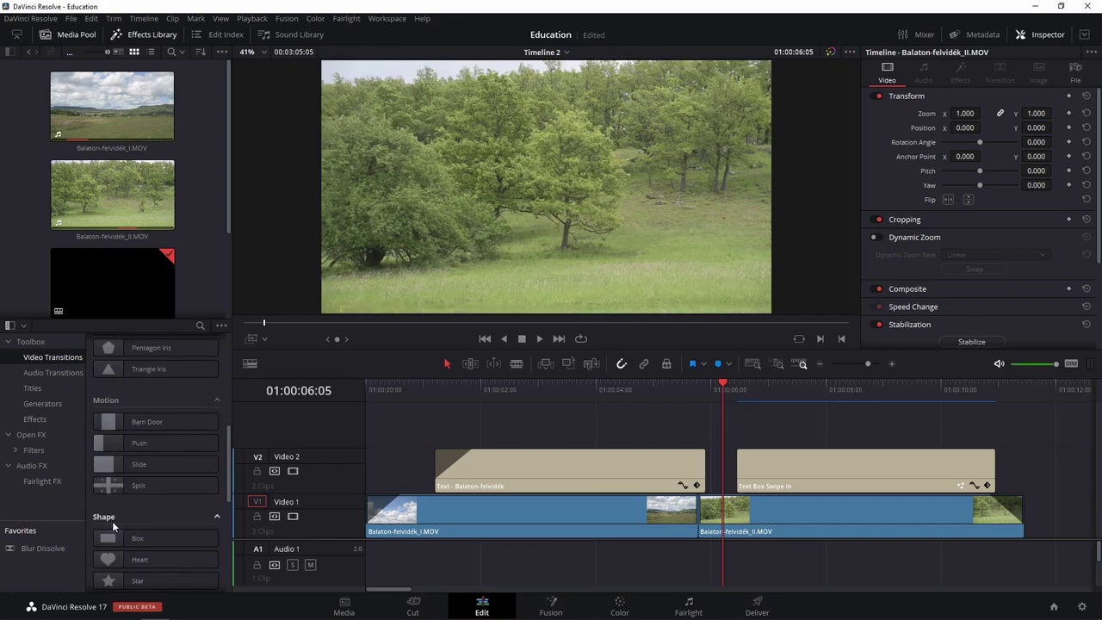
{"action": "scroll", "coordinate": [151, 472], "scroll_direction": "up", "scroll_amount": 5}
{"action": "scroll", "coordinate": [160, 473], "scroll_direction": "up", "scroll_amount": 5}
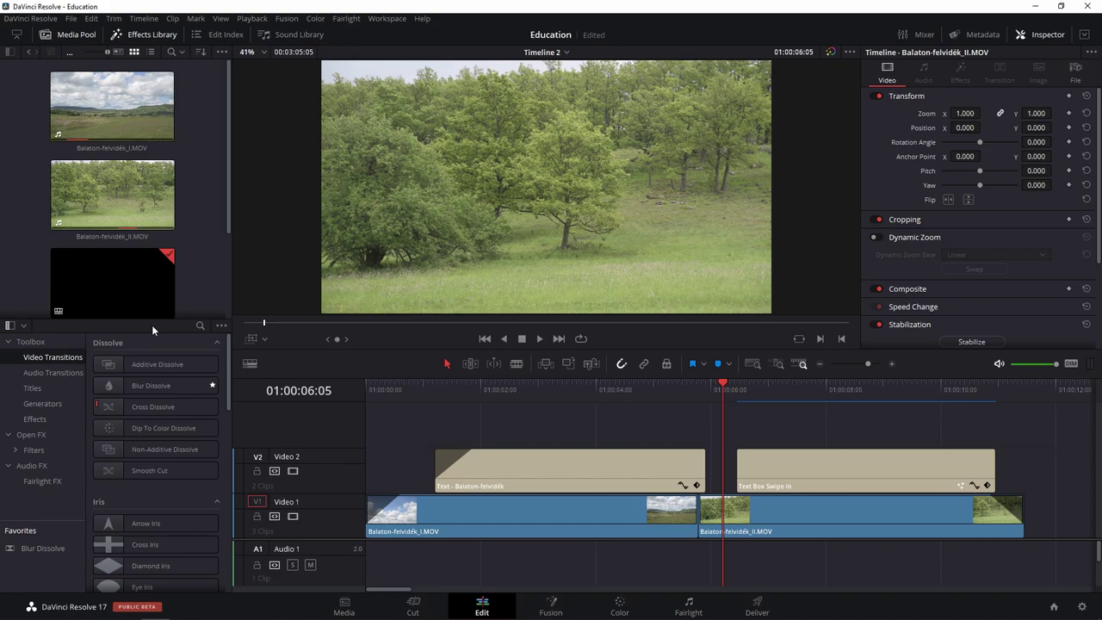
{"action": "left_click_drag", "start_coordinate": [160, 405], "coordinate": [704, 527]}
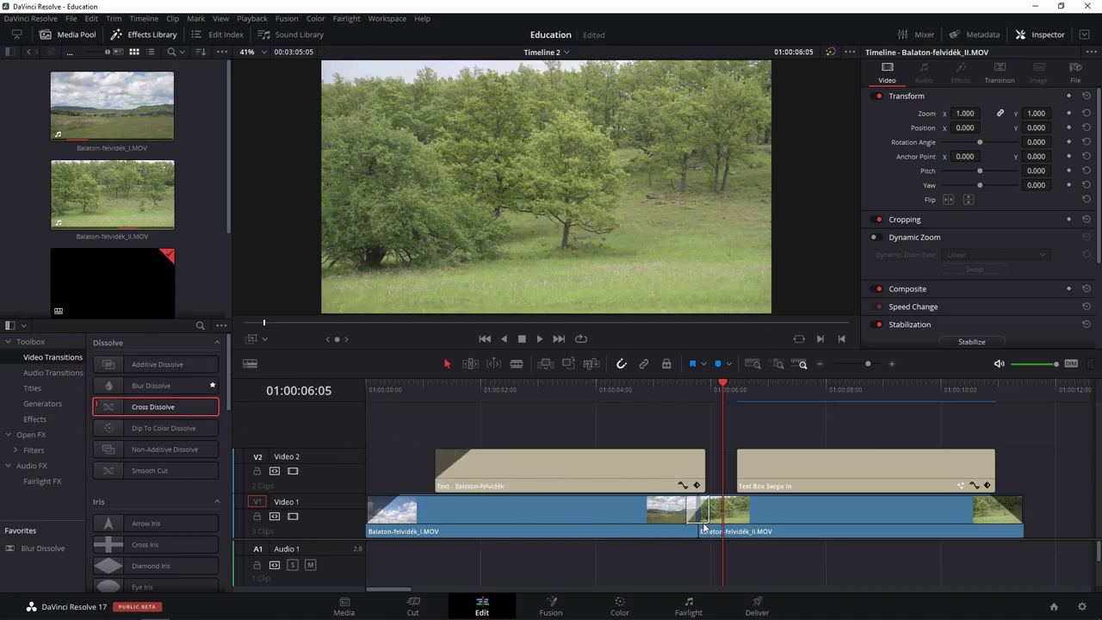
{"action": "left_click", "coordinate": [624, 391]}
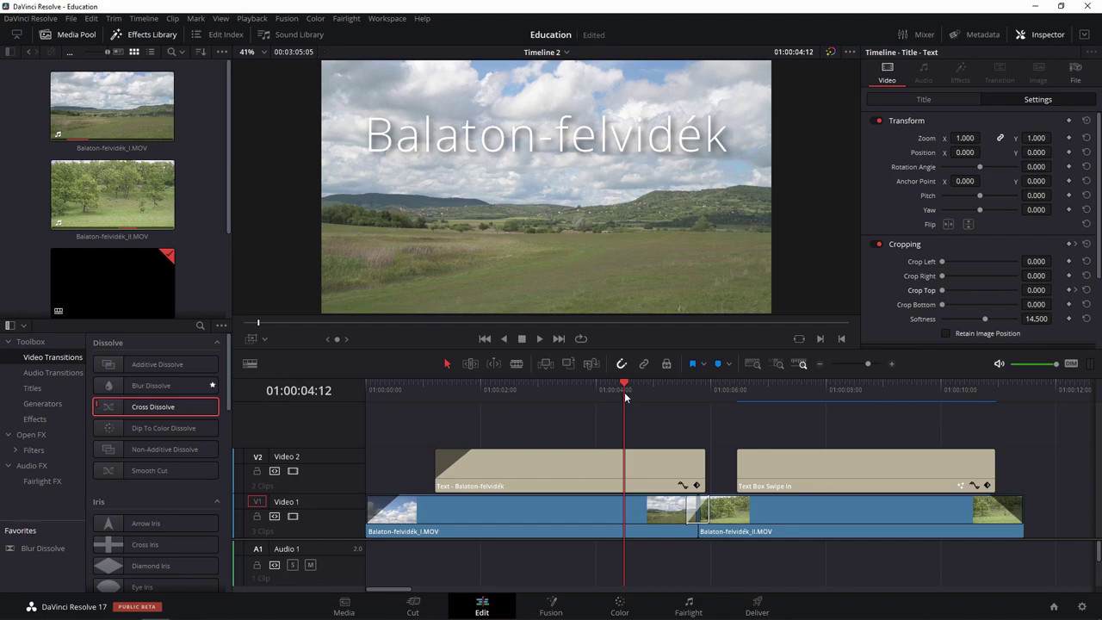
{"action": "key", "text": "space"}
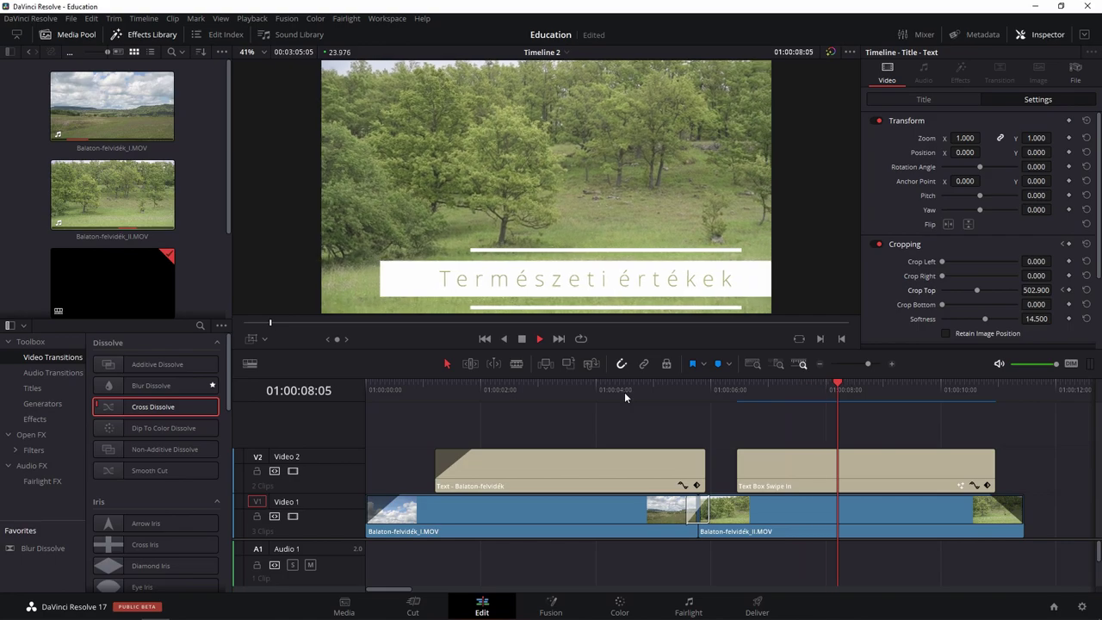
{"action": "key", "text": "space"}
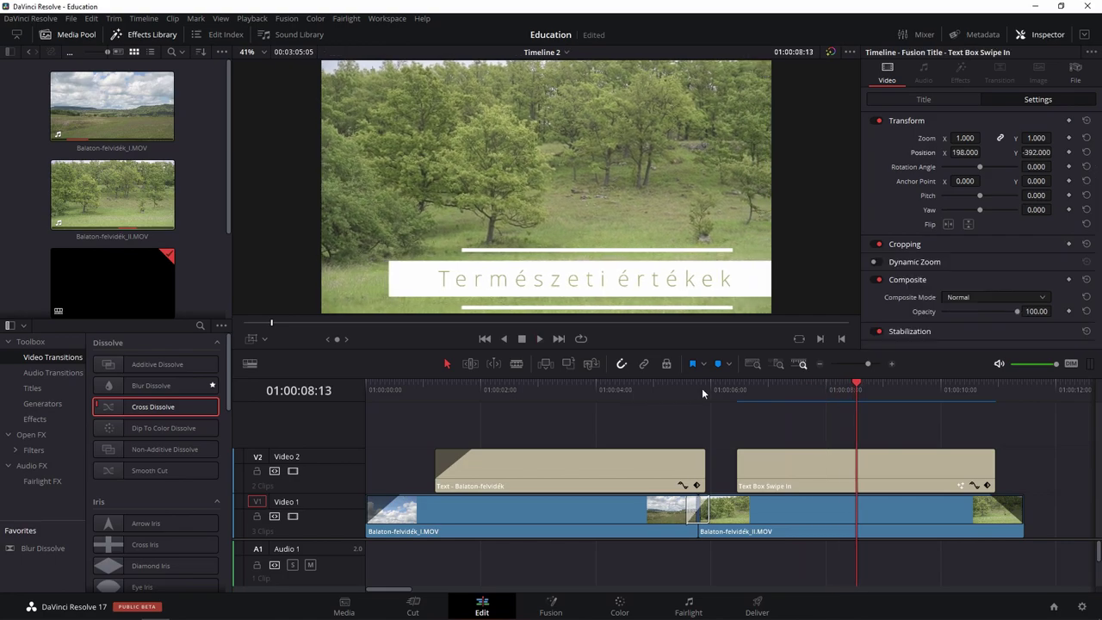
Step: Zoom in on the cut, select the Cross Dissolve and lengthen it slightly
{"action": "left_click", "coordinate": [702, 388]}
{"action": "key", "text": "ctrl+equal"}
{"action": "left_click", "coordinate": [756, 514]}
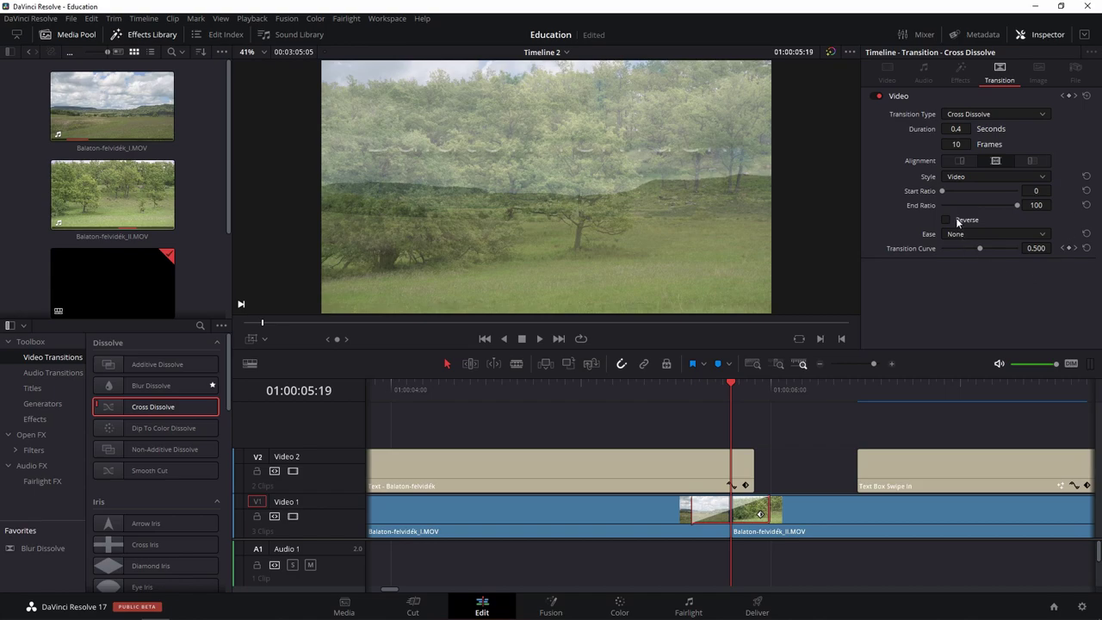
{"action": "left_click_drag", "start_coordinate": [956, 129], "coordinate": [973, 128]}
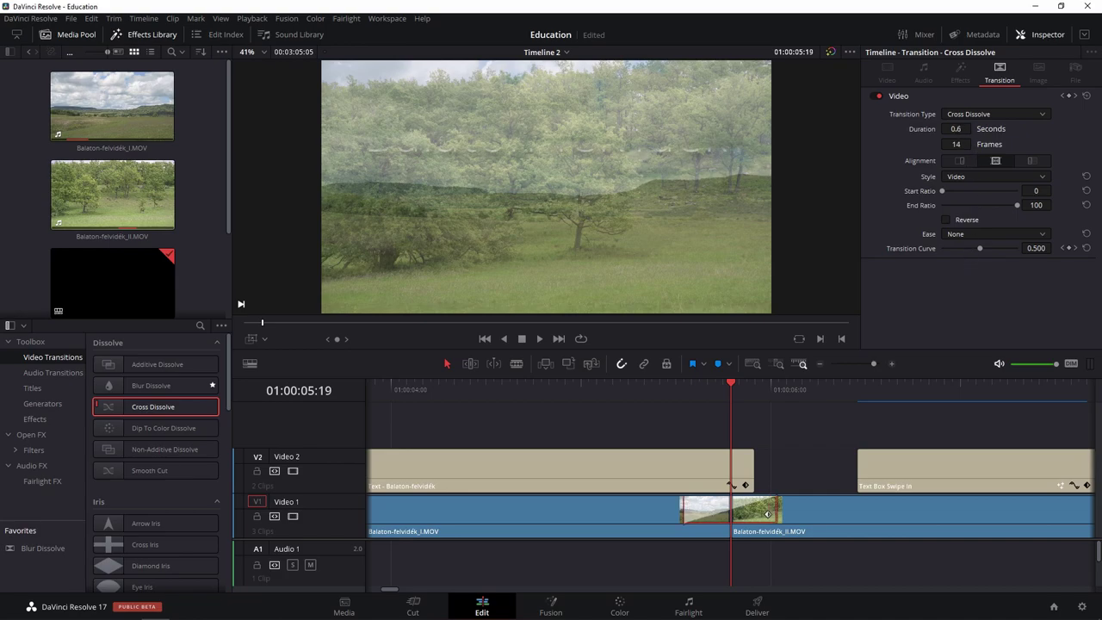
Step: Make the Cross Dissolve exactly 24 frames long and set its alignment back to Center
{"action": "left_click_drag", "start_coordinate": [767, 514], "coordinate": [822, 513]}
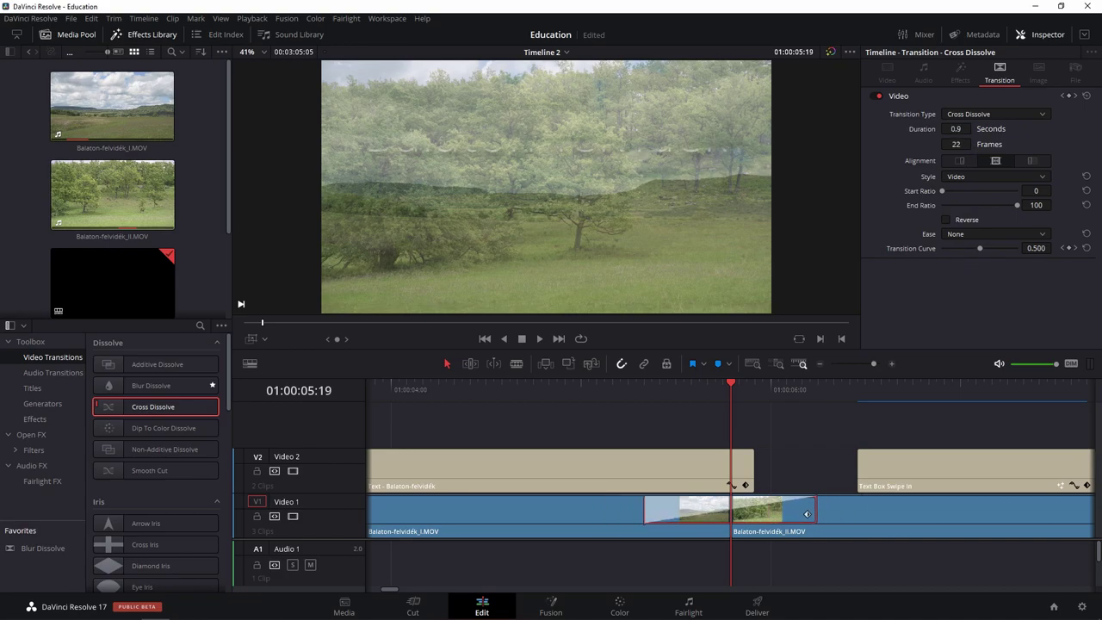
{"action": "left_click_drag", "start_coordinate": [955, 128], "coordinate": [956, 128]}
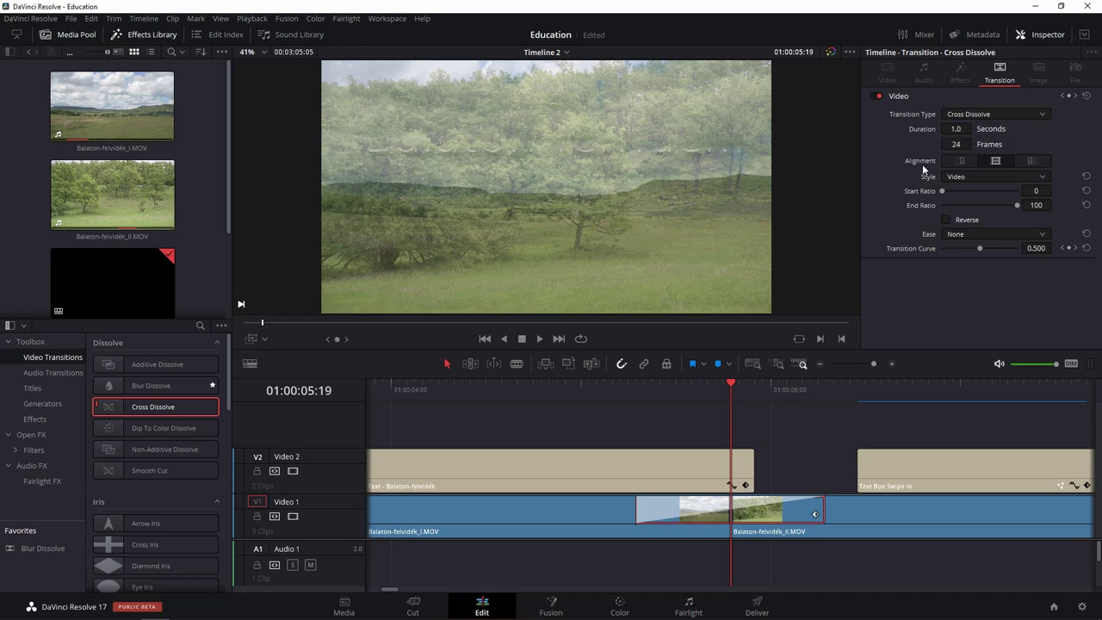
{"action": "left_click", "coordinate": [1031, 160]}
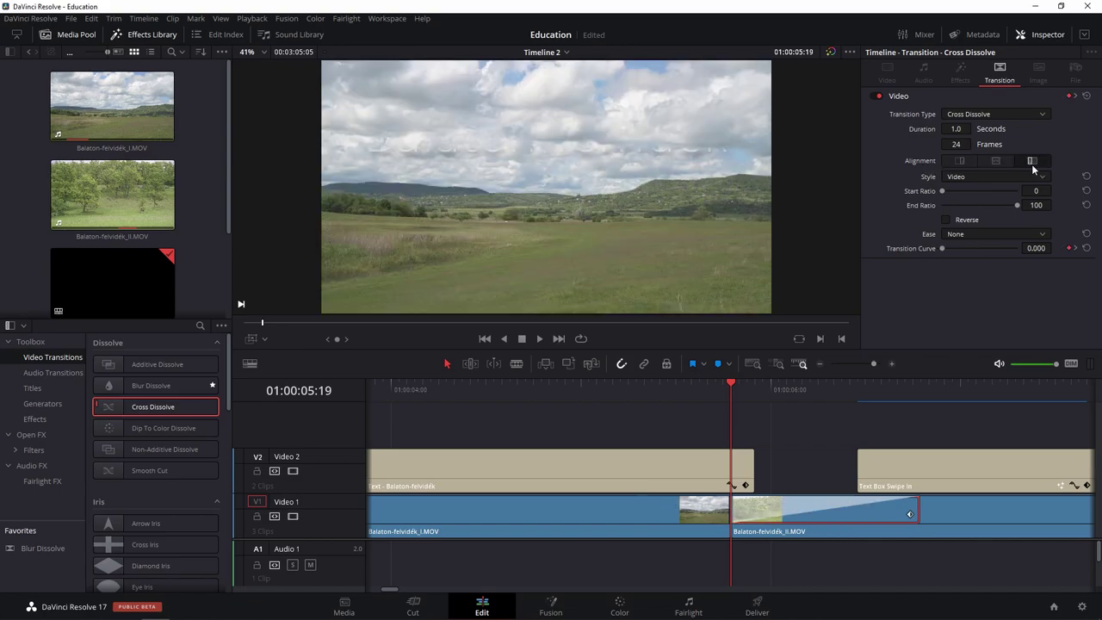
{"action": "left_click", "coordinate": [960, 161]}
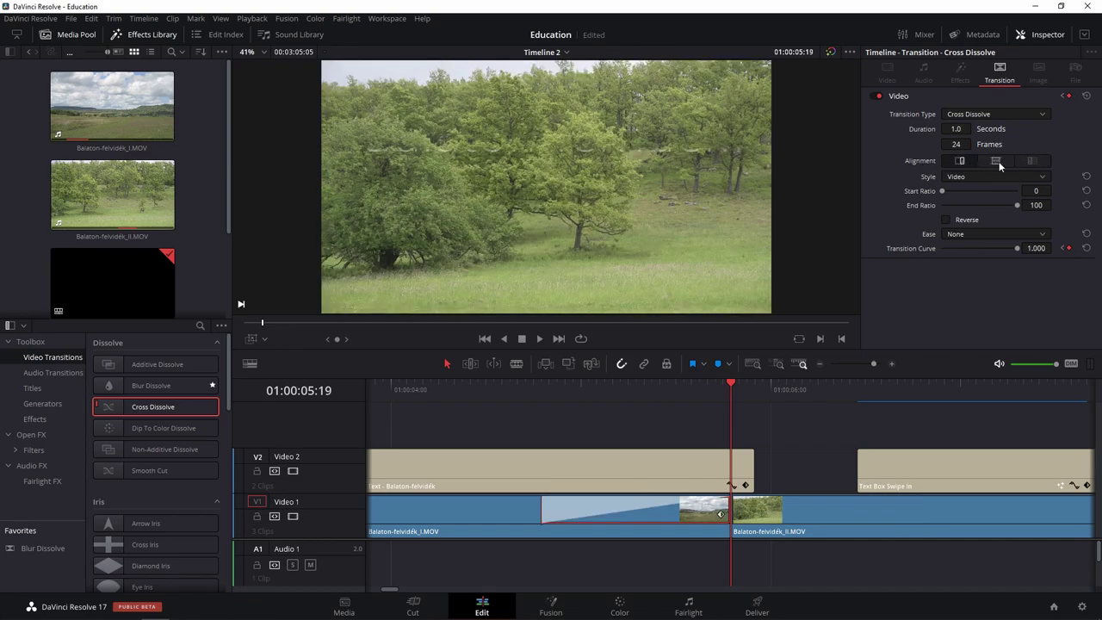
{"action": "left_click", "coordinate": [996, 161]}
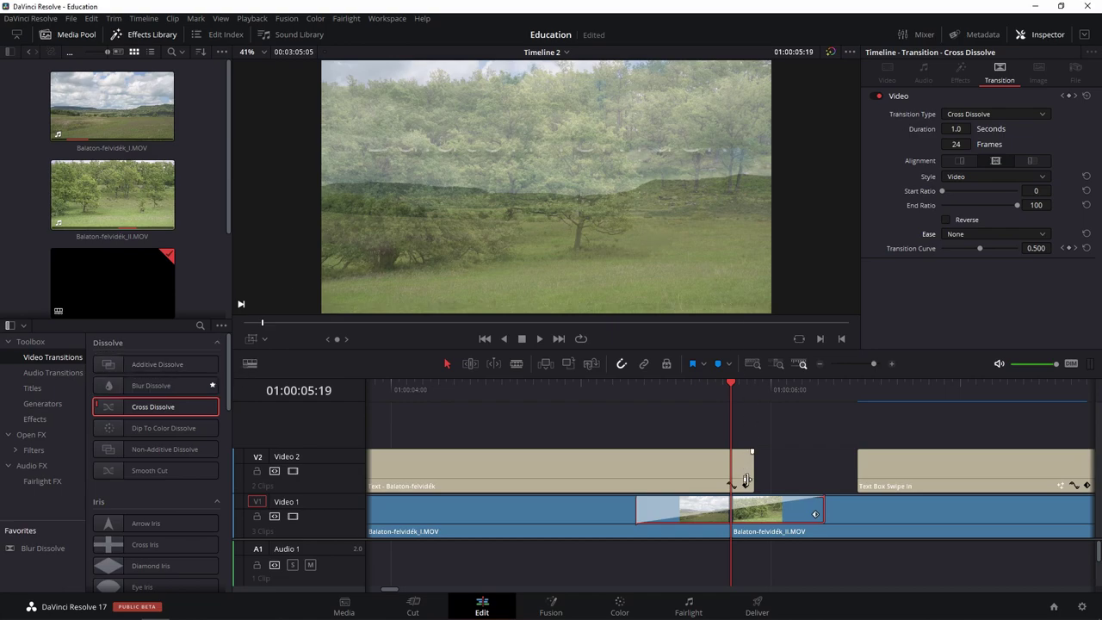
Step: Switch the transition type to Blur Dissolve and play it back
{"action": "left_click", "coordinate": [990, 114]}
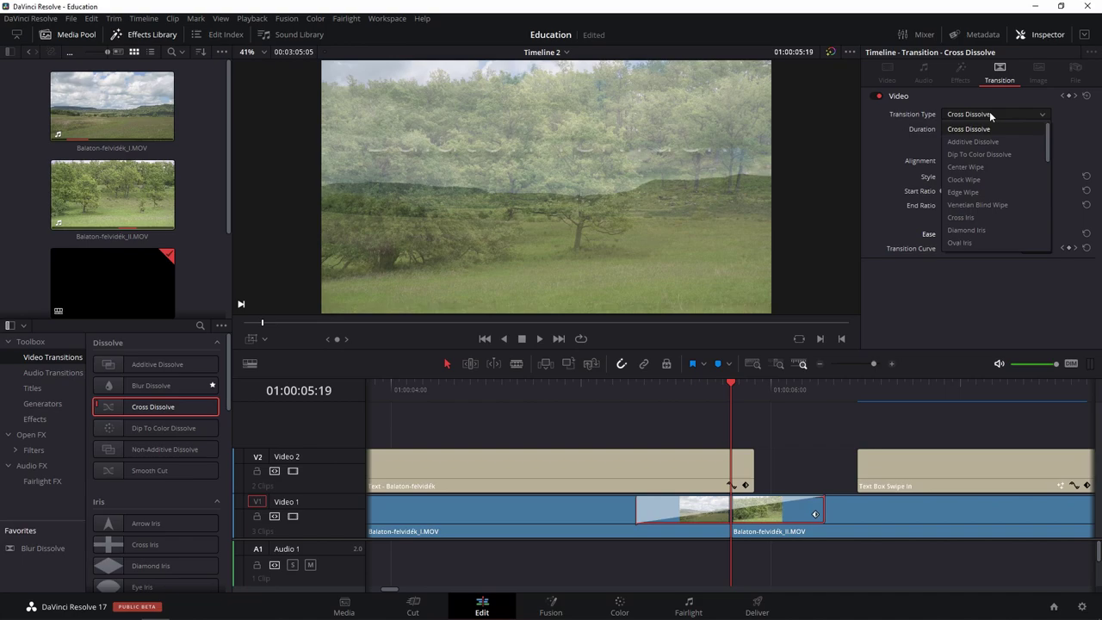
{"action": "left_click", "coordinate": [974, 244]}
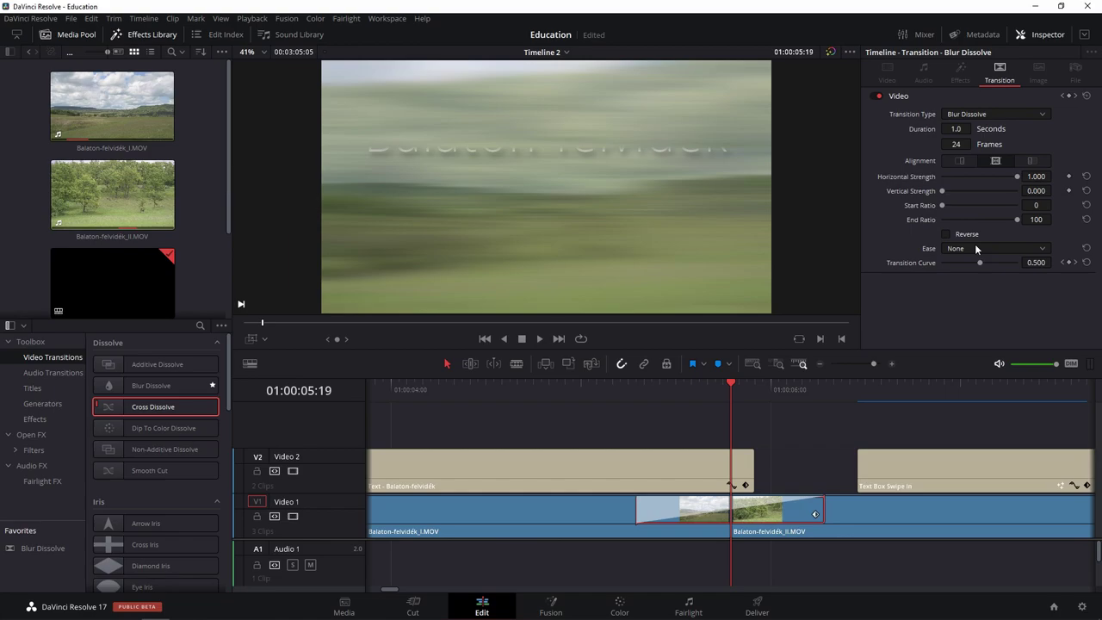
{"action": "key", "text": "slash"}
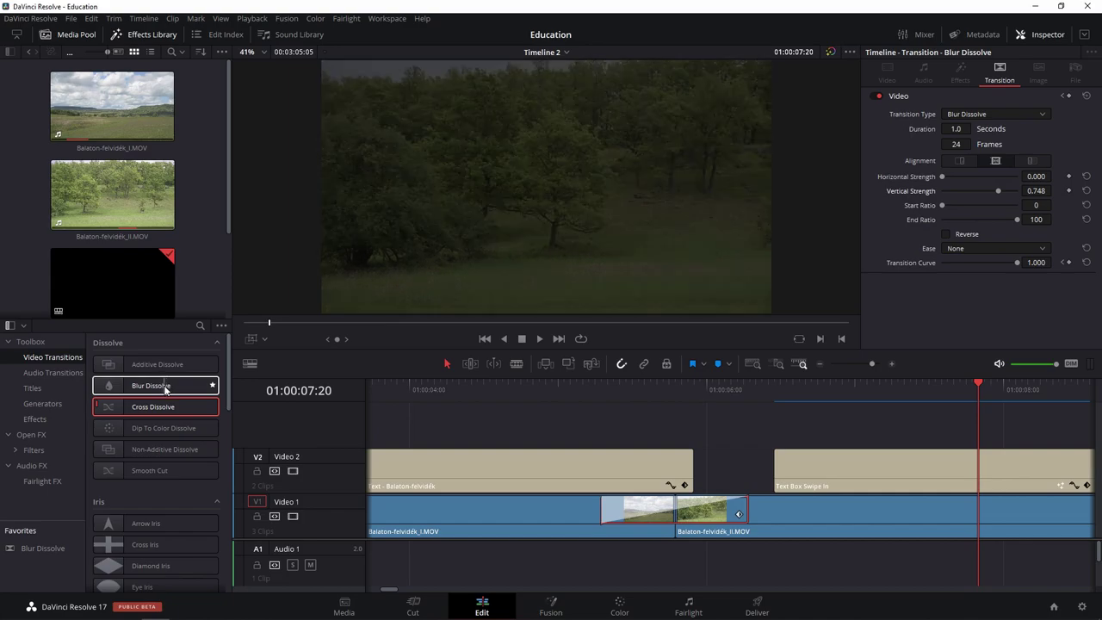
Step: Set Blur Dissolve as the standard transition
{"action": "right_click", "coordinate": [166, 389]}
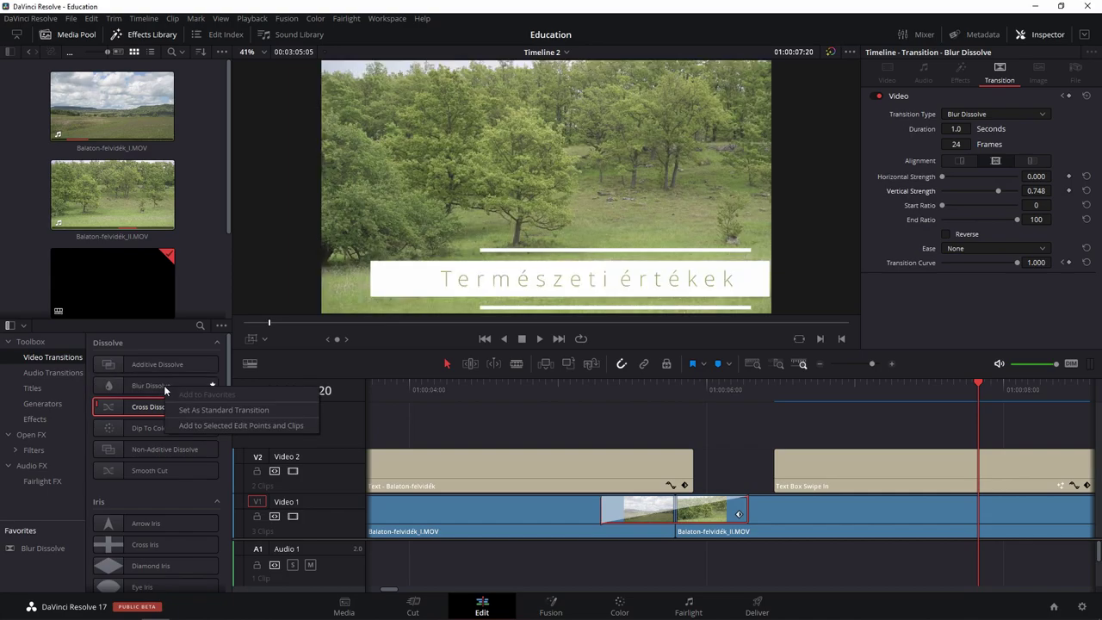
{"action": "left_click", "coordinate": [220, 410]}
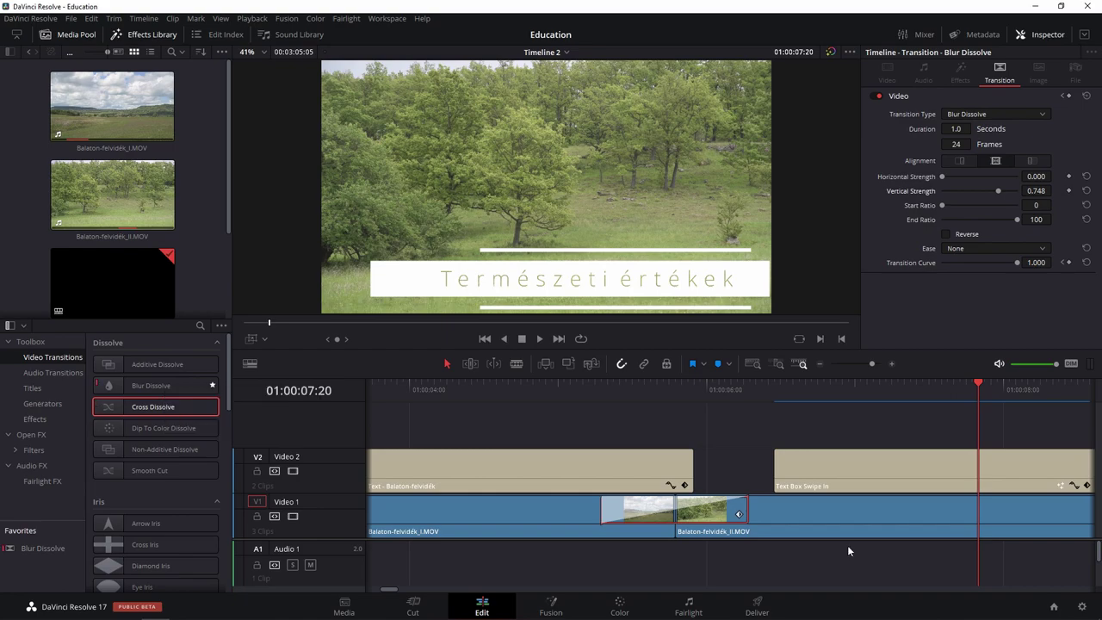
{"action": "scroll", "coordinate": [848, 507], "scroll_direction": "down", "scroll_amount": 3}
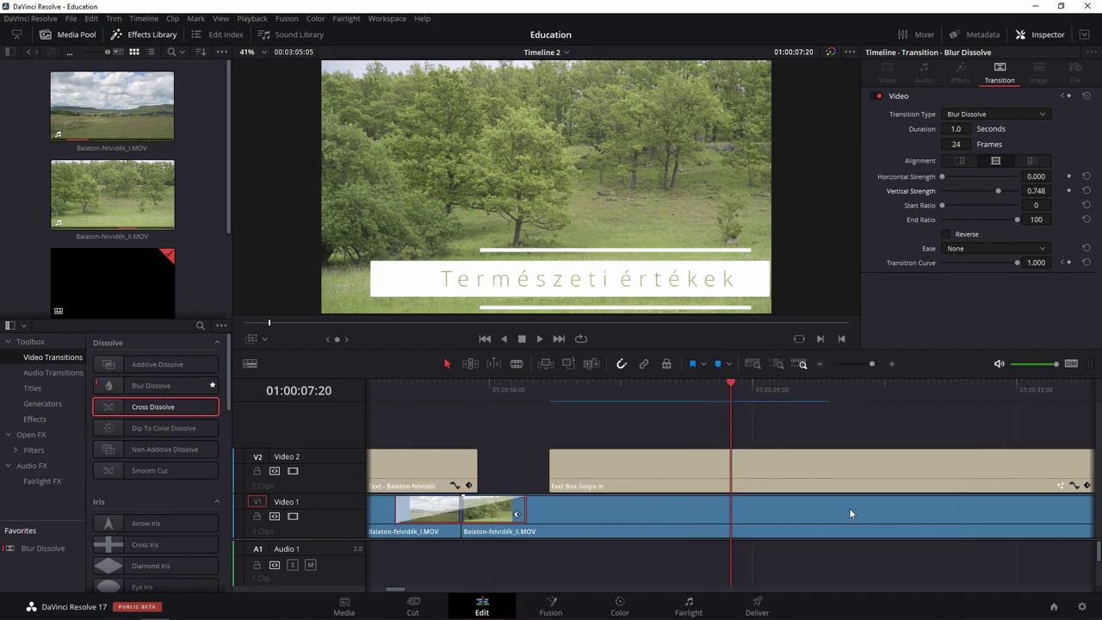
Step: Append another Balaton-felvidék_II clip, add standard transitions to both ends with Ctrl+T, and preview
{"action": "left_click", "coordinate": [790, 512]}
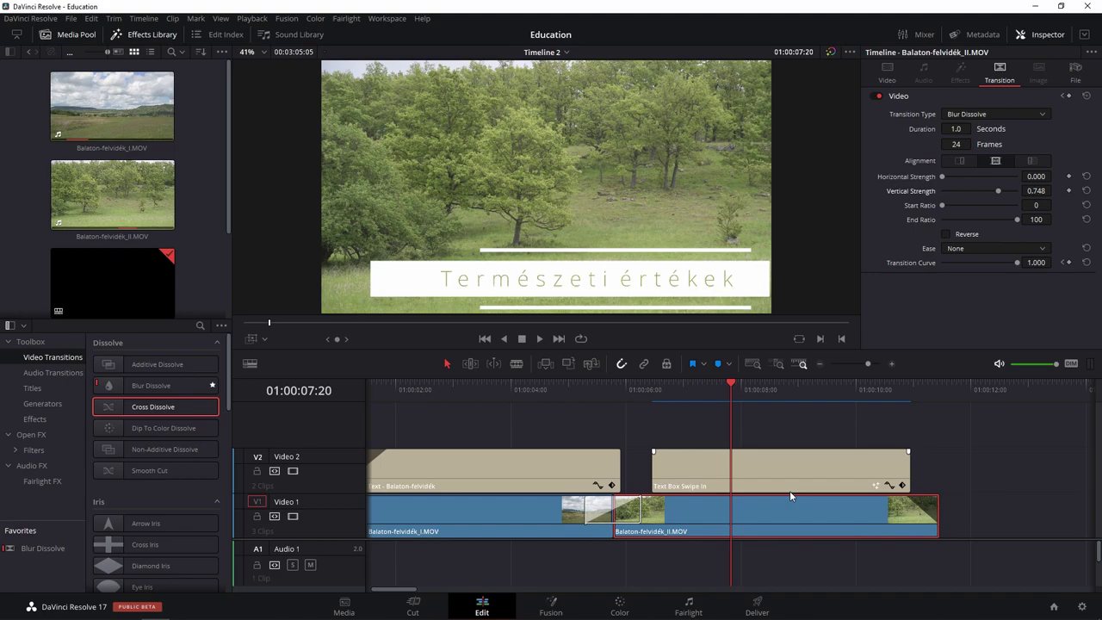
{"action": "left_click", "coordinate": [919, 505]}
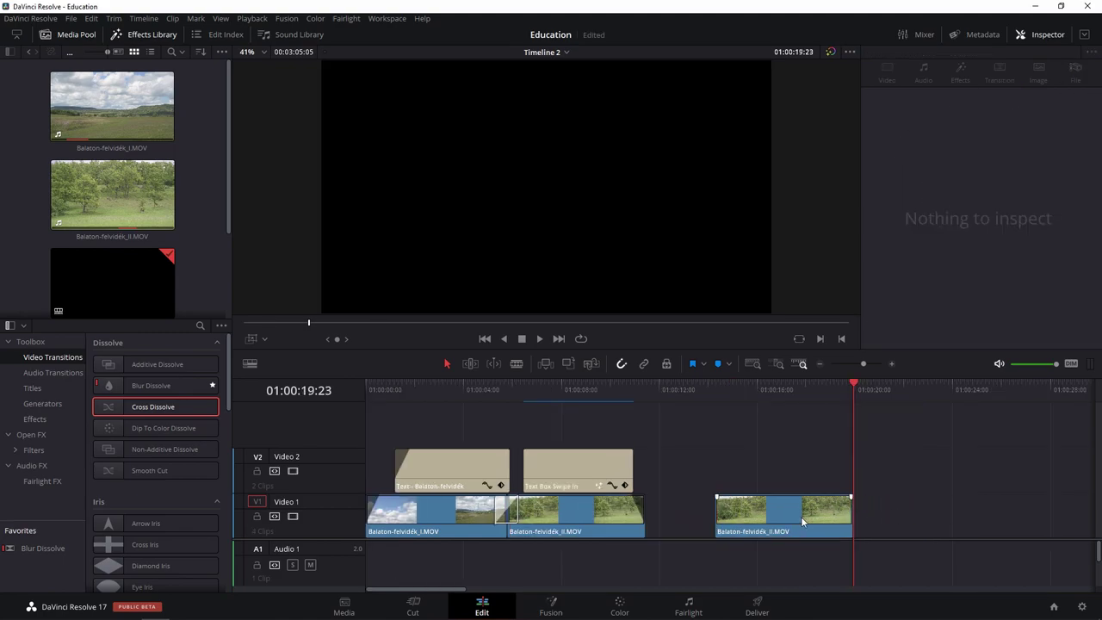
{"action": "left_click", "coordinate": [800, 517]}
{"action": "key", "text": "ctrl+t"}
{"action": "left_click", "coordinate": [707, 403]}
{"action": "left_click", "coordinate": [710, 397]}
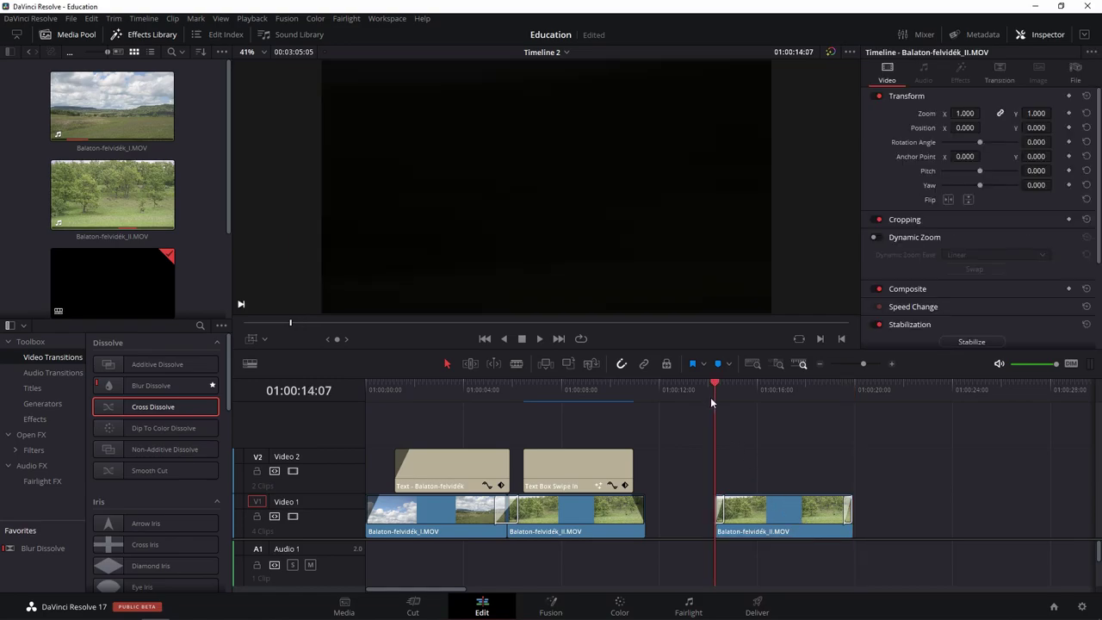
{"action": "key", "text": "space"}
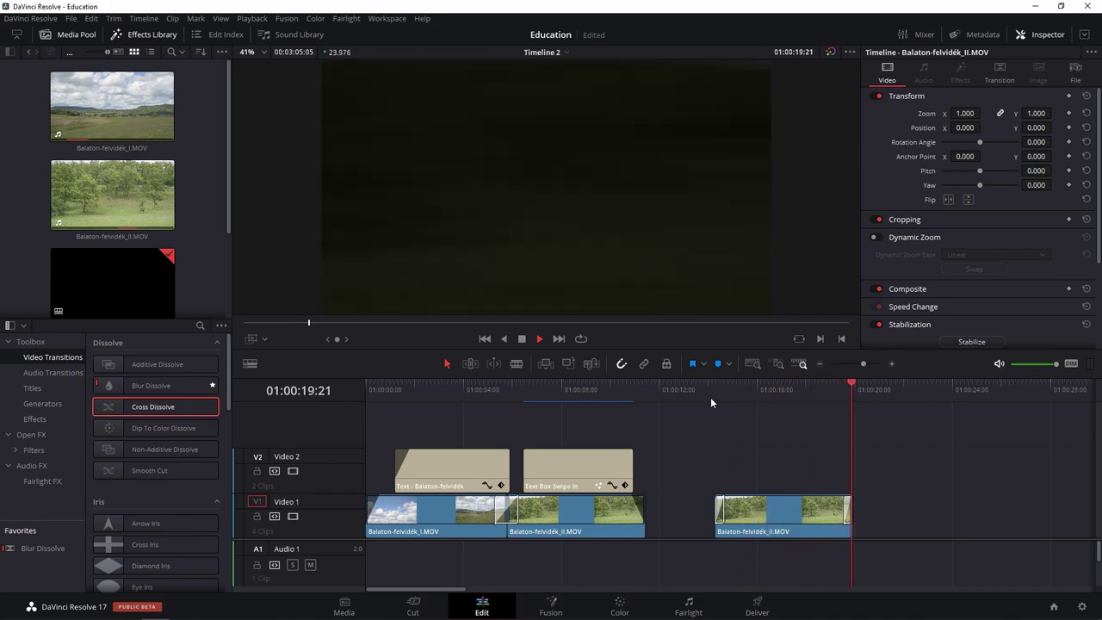
{"action": "key", "text": "space"}
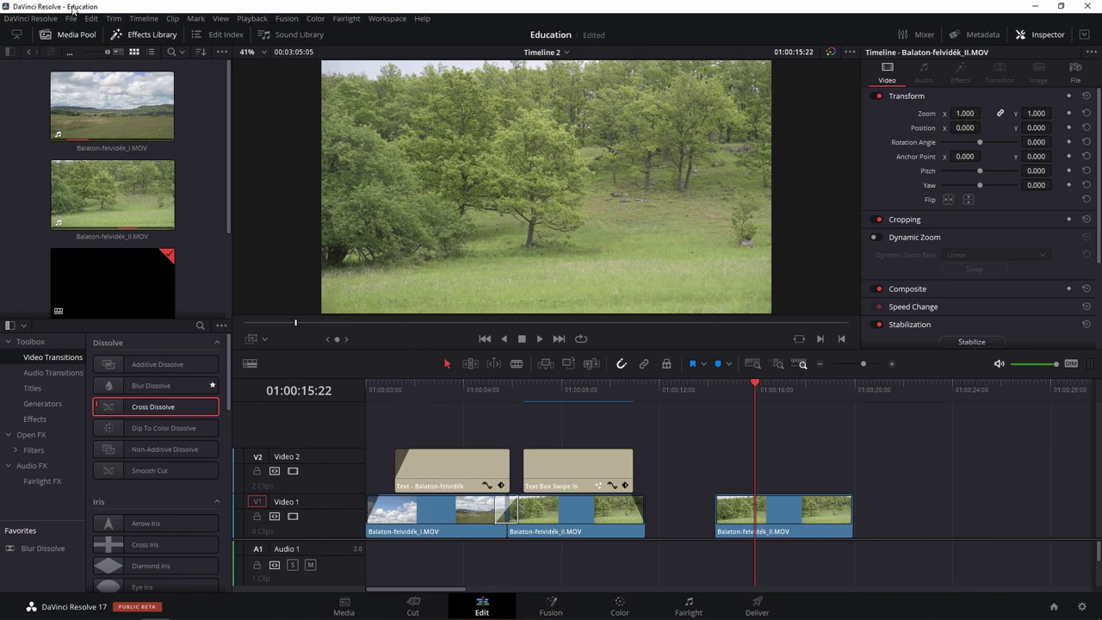
Step: Save the Editing preferences with a 100-frame standard transition duration, then lengthen the last clip
{"action": "left_click", "coordinate": [51, 22]}
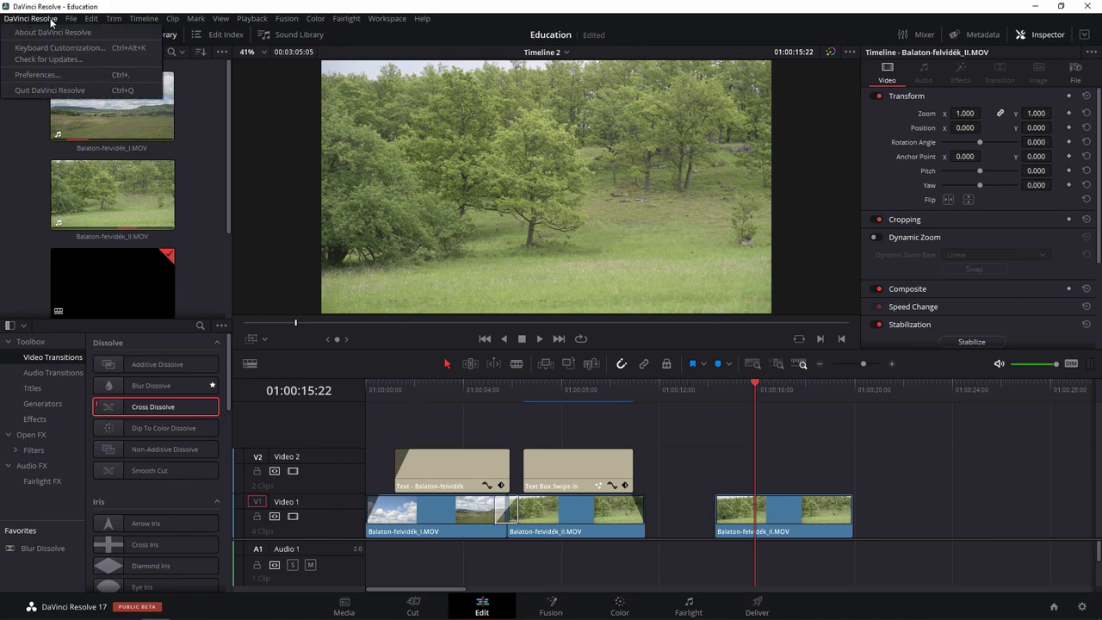
{"action": "left_click", "coordinate": [59, 75]}
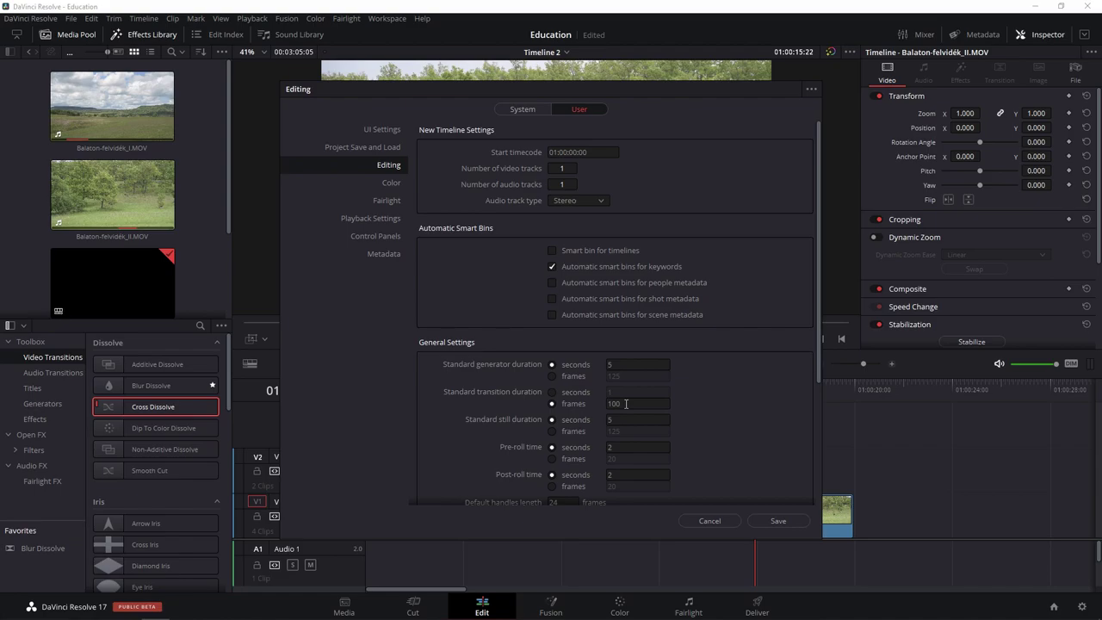
{"action": "left_click", "coordinate": [778, 521]}
{"action": "left_click_drag", "start_coordinate": [850, 521], "coordinate": [1060, 522]}
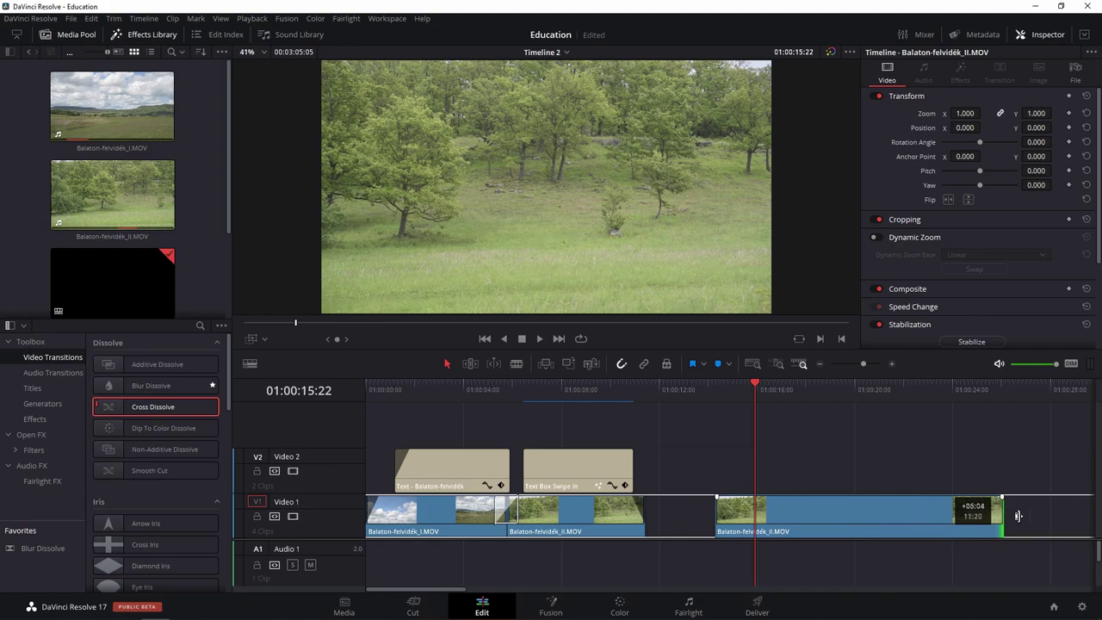
Step: Add transitions to the last Balaton-felvidék_II clip, then remove it and list the Titles effects
{"action": "left_click", "coordinate": [918, 513]}
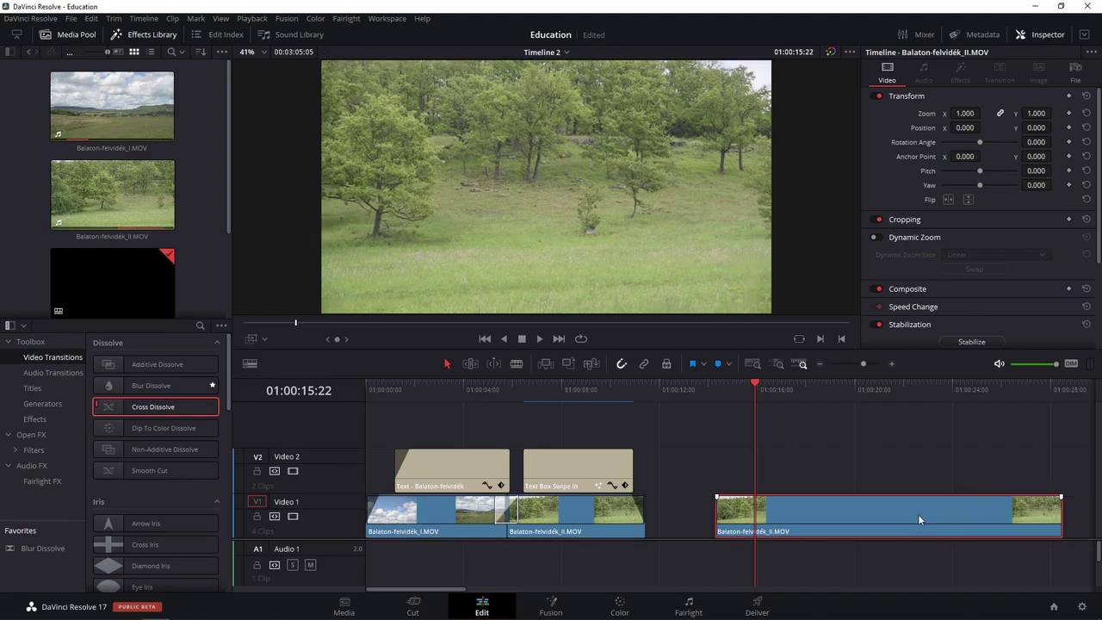
{"action": "key", "text": "ctrl+t"}
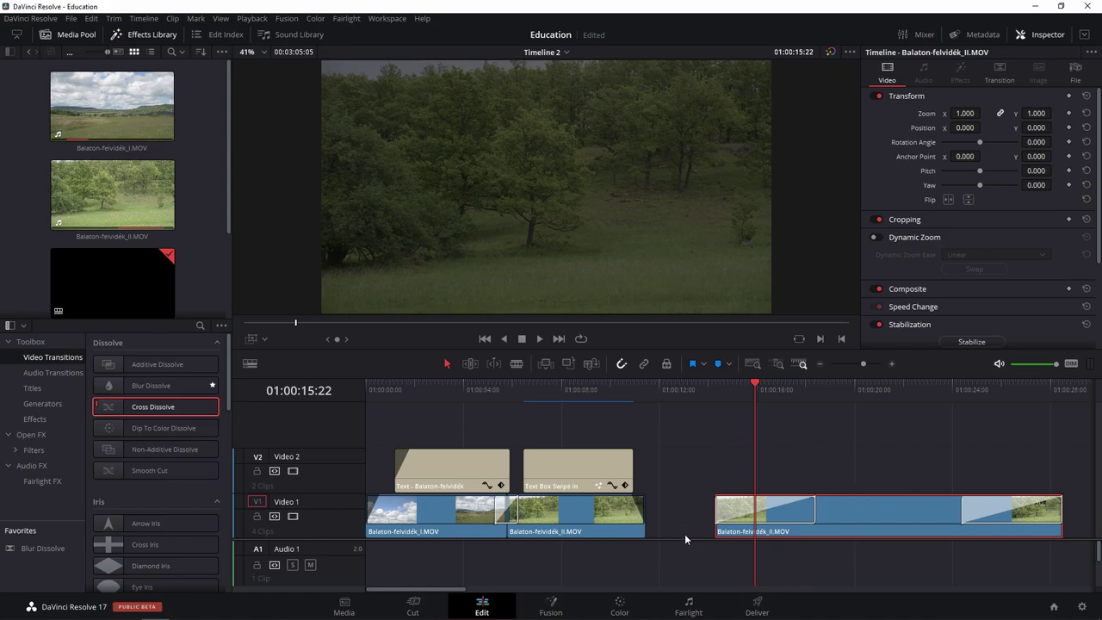
{"action": "key", "text": "l"}
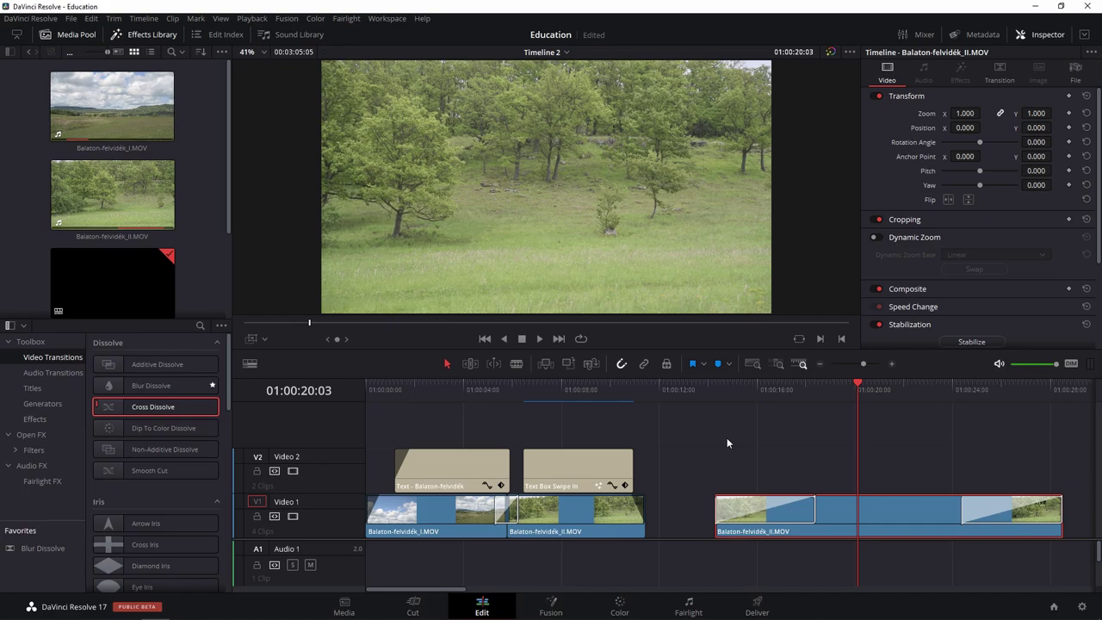
{"action": "key", "text": "ctrl+z"}
{"action": "left_click", "coordinate": [32, 388]}
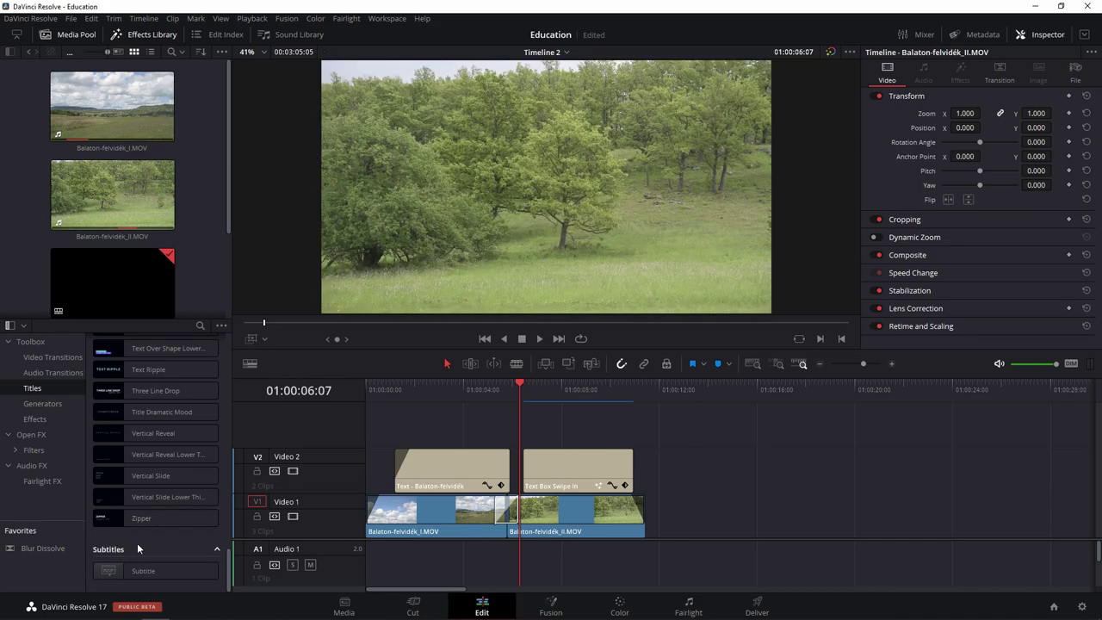
Step: Add a Subtitle clip on a new ST1 subtitle track and select it
{"action": "left_click_drag", "start_coordinate": [137, 570], "coordinate": [418, 482]}
{"action": "left_click", "coordinate": [479, 390]}
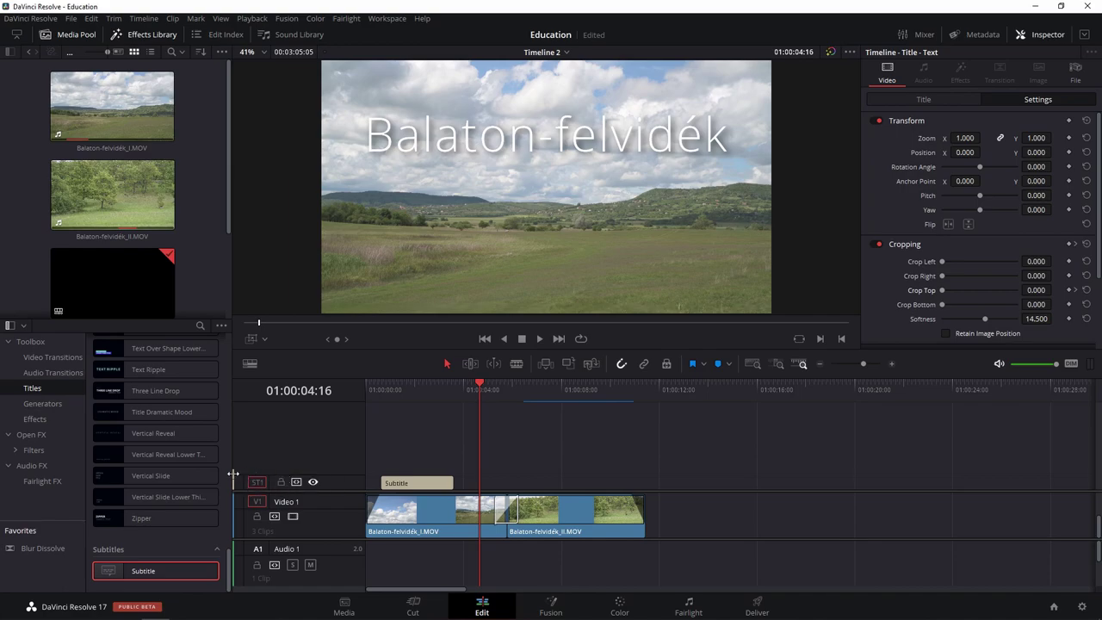
{"action": "left_click", "coordinate": [413, 389]}
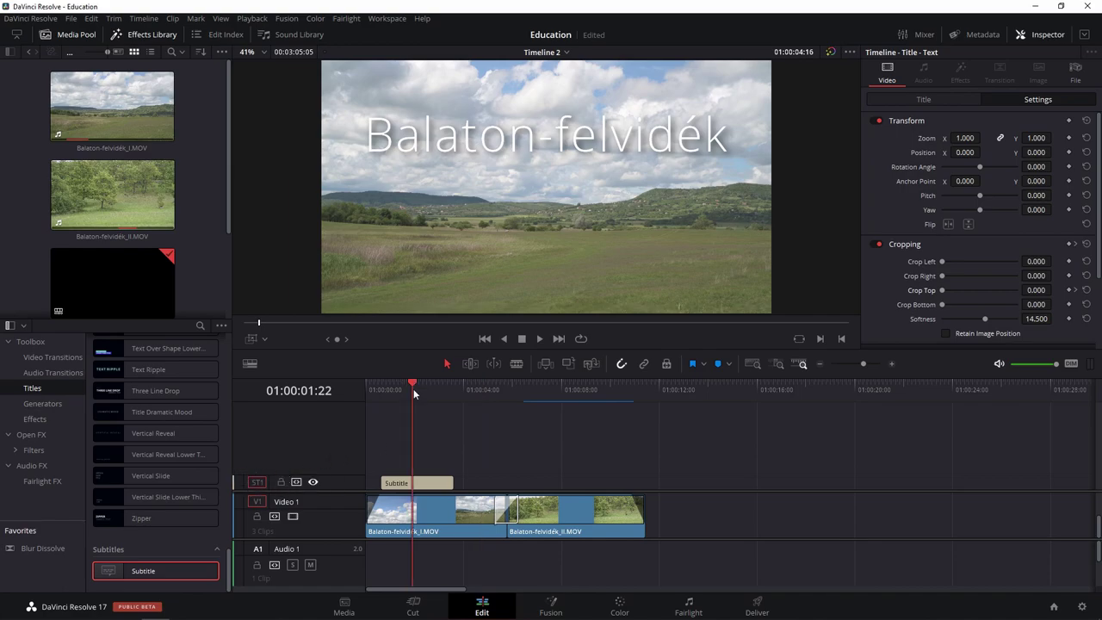
{"action": "left_click", "coordinate": [432, 486]}
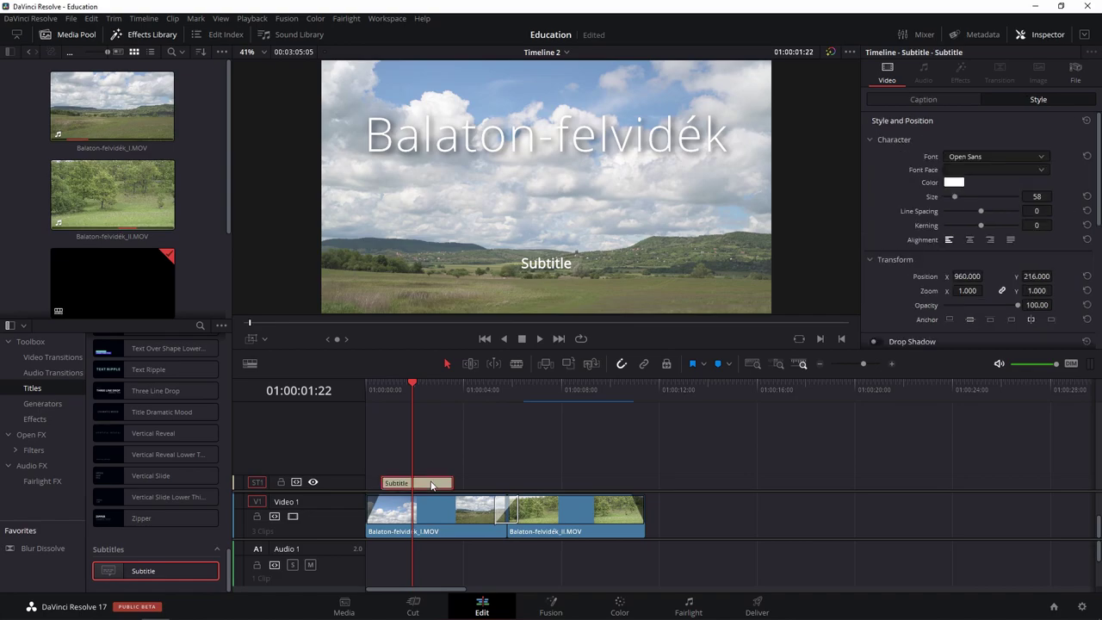
Step: Style the Teszt subtitle at size 79 in light blue with wider spacing, then delete it
{"action": "left_click", "coordinate": [973, 99]}
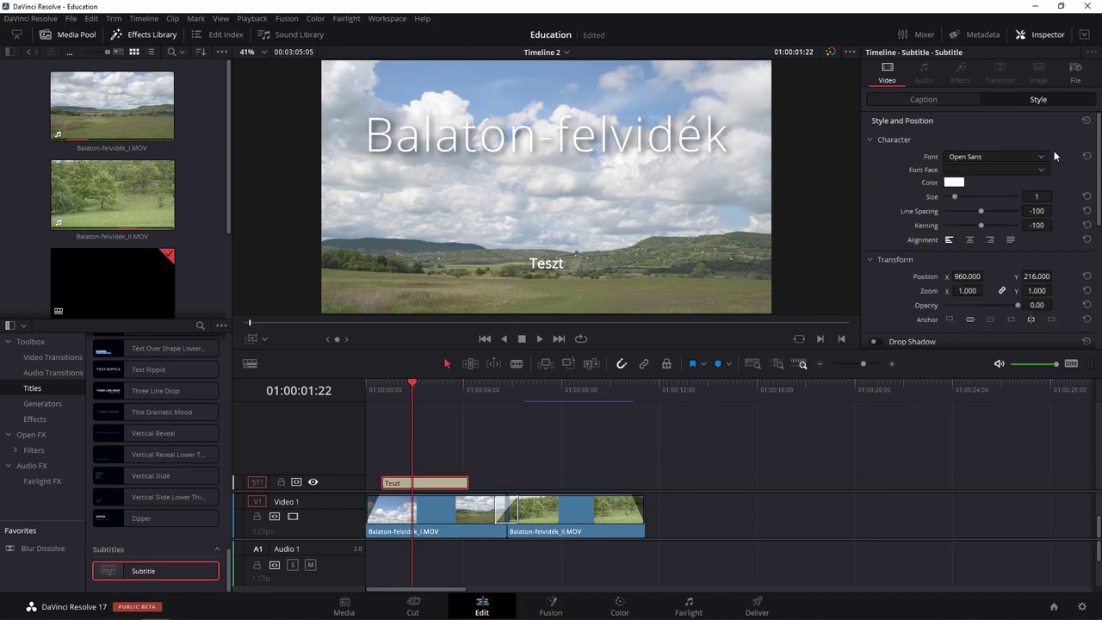
{"action": "left_click_drag", "start_coordinate": [955, 197], "coordinate": [958, 197]}
{"action": "left_click", "coordinate": [953, 182]}
{"action": "left_click", "coordinate": [582, 237]}
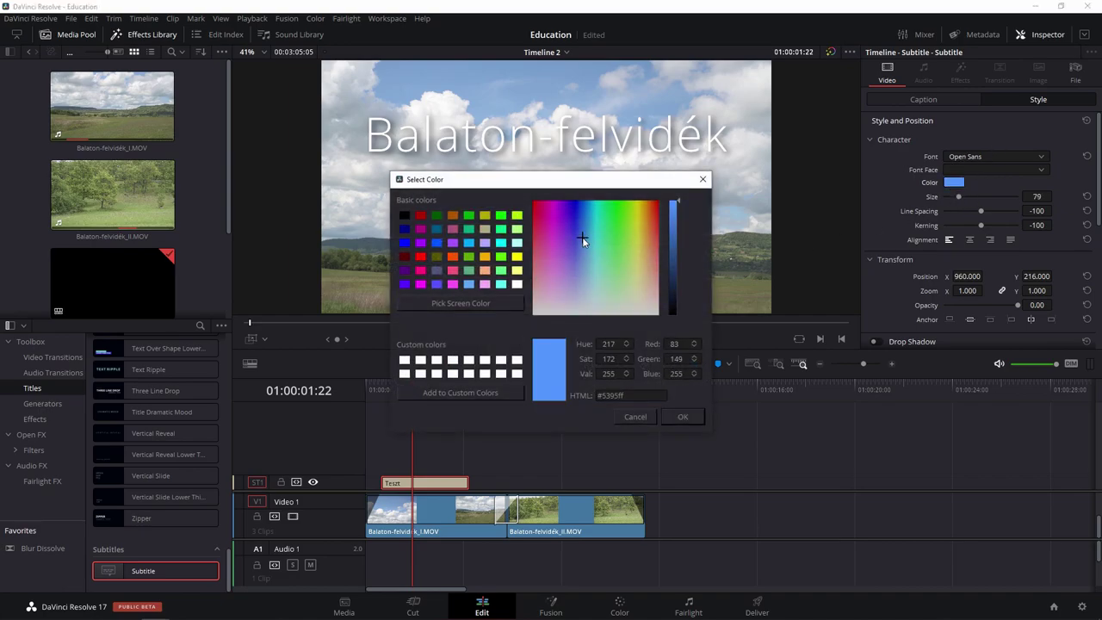
{"action": "left_click", "coordinate": [685, 415]}
{"action": "left_click_drag", "start_coordinate": [983, 215], "coordinate": [1008, 225]}
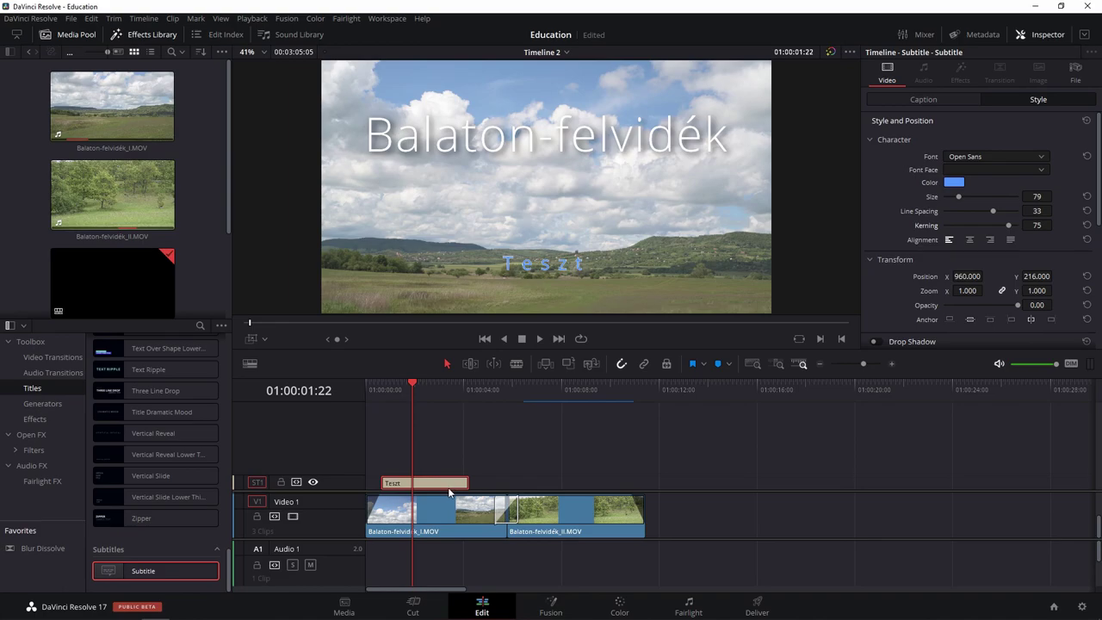
{"action": "key", "text": "Delete"}
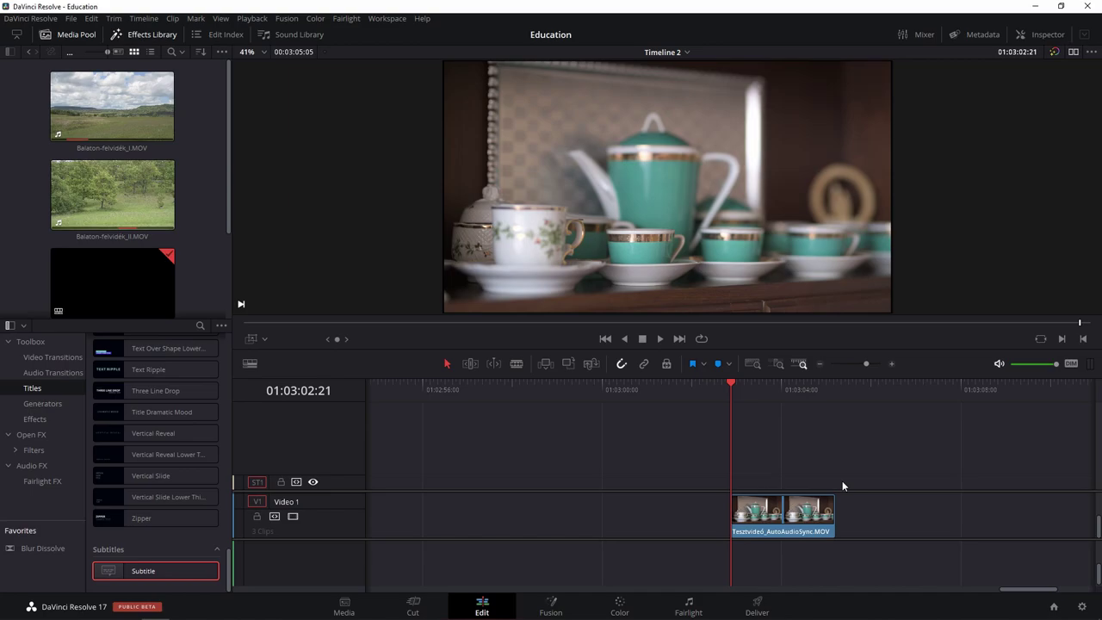
Step: Return to the media pool and show the Dynamic Zoom boxes over the viewer
{"action": "left_click", "coordinate": [145, 35]}
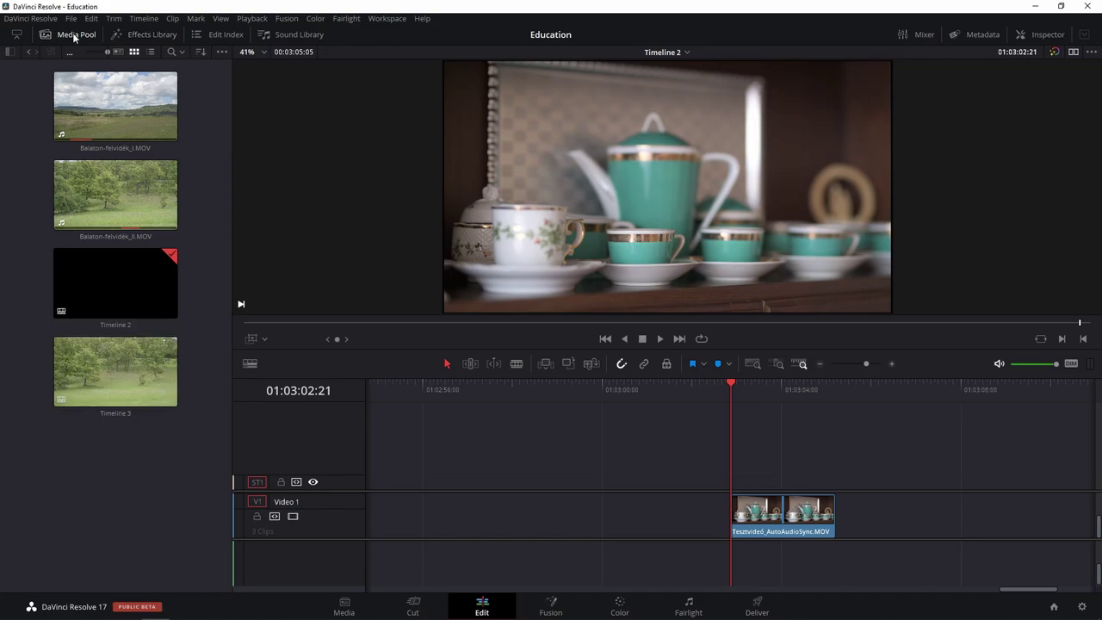
{"action": "left_click", "coordinate": [264, 339]}
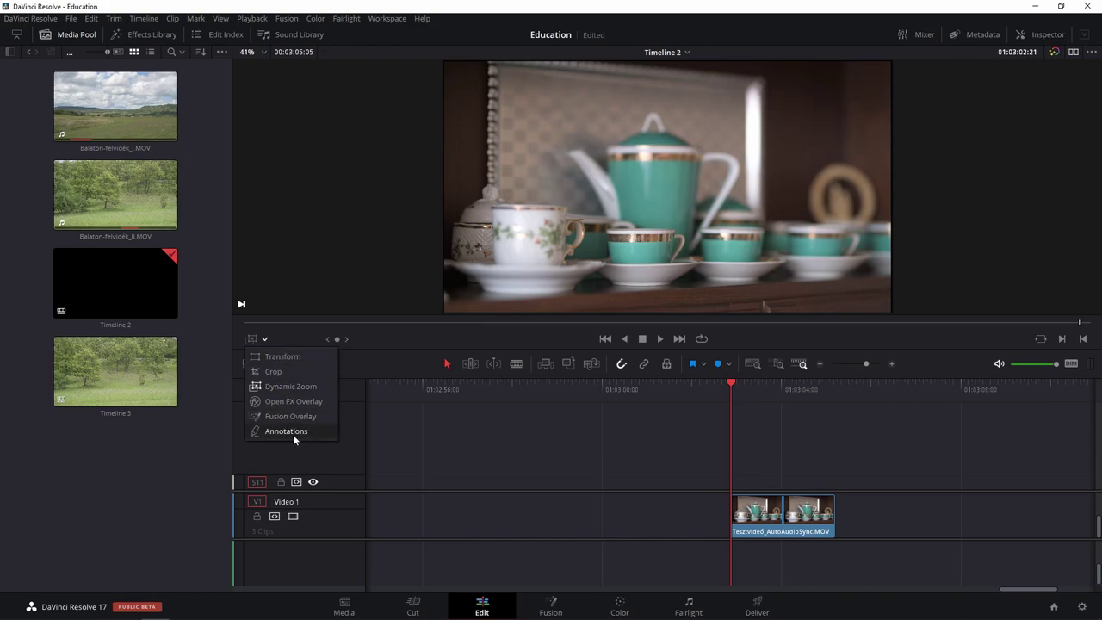
{"action": "left_click", "coordinate": [293, 388]}
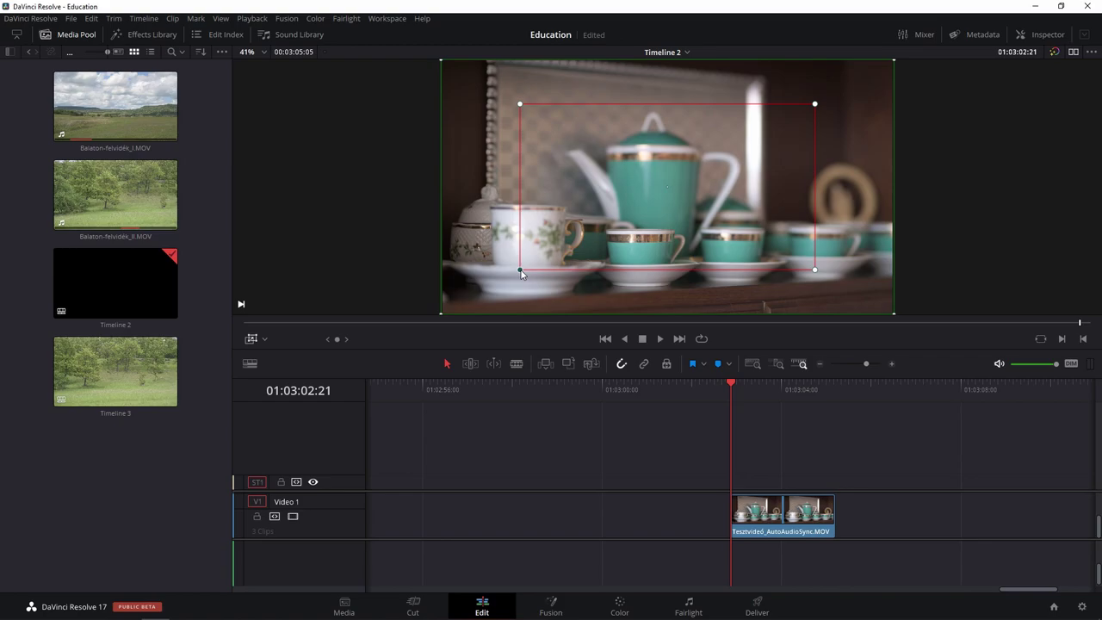
Step: Resize and reposition the Dynamic Zoom boxes to frame the teapot and cups, then preview the zoom
{"action": "mouse_move", "coordinate": [519, 271]}
{"action": "left_mouse_down"}
{"action": "mouse_move", "coordinate": [529, 265]}
{"action": "mouse_move", "coordinate": [504, 308]}
{"action": "mouse_move", "coordinate": [543, 304]}
{"action": "left_mouse_up"}
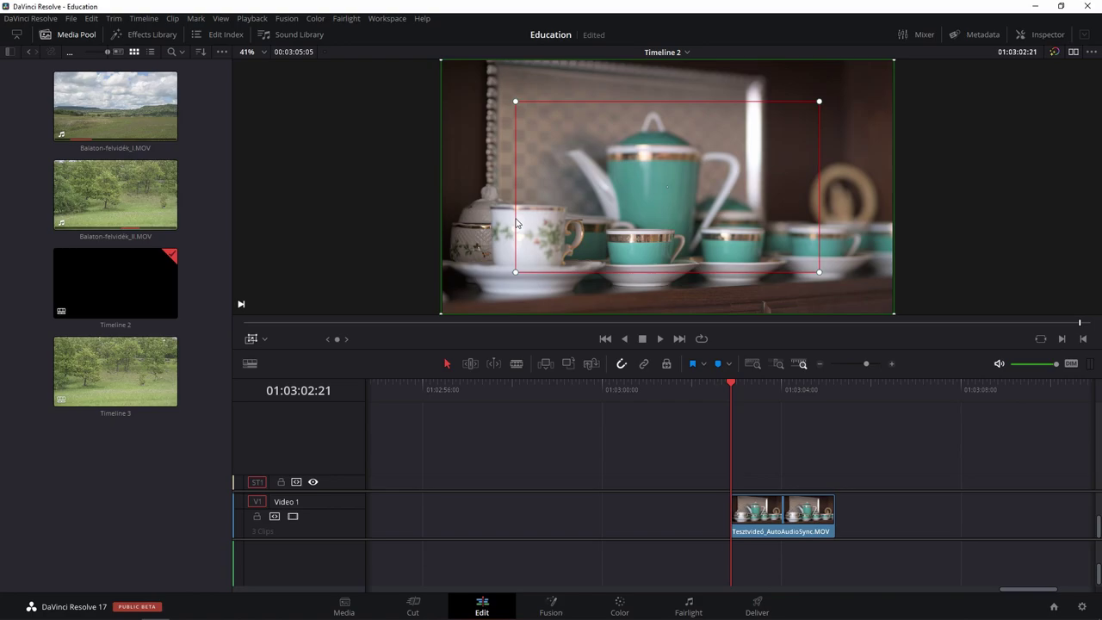
{"action": "left_click", "coordinate": [516, 222]}
{"action": "mouse_move", "coordinate": [521, 275]}
{"action": "left_mouse_down"}
{"action": "mouse_move", "coordinate": [507, 287]}
{"action": "mouse_move", "coordinate": [587, 292]}
{"action": "left_mouse_up"}
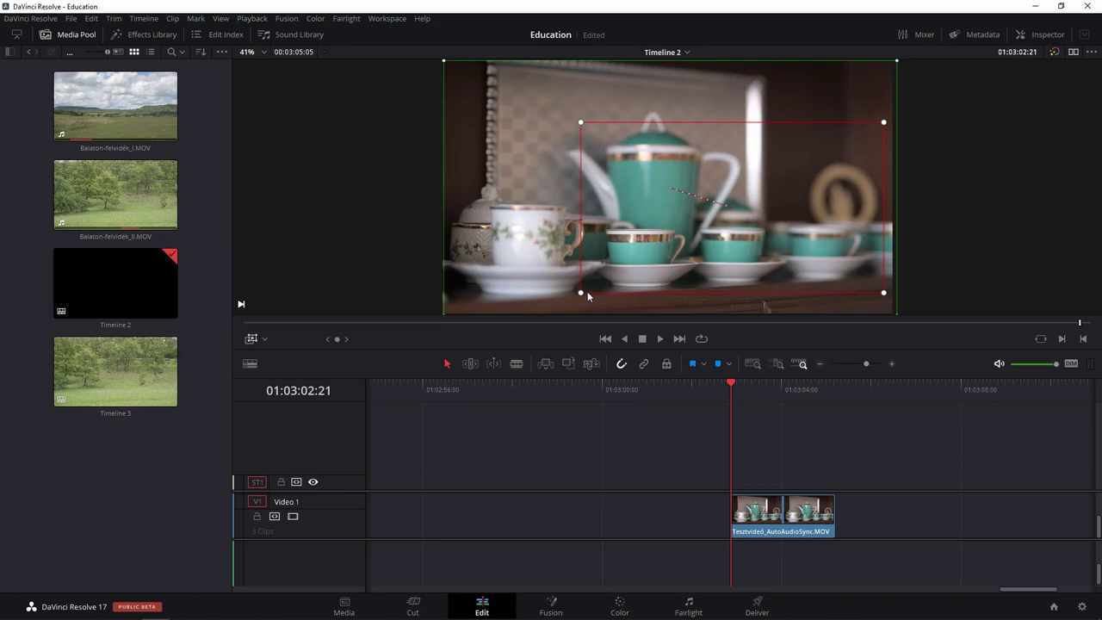
{"action": "left_click_drag", "start_coordinate": [580, 123], "coordinate": [568, 120]}
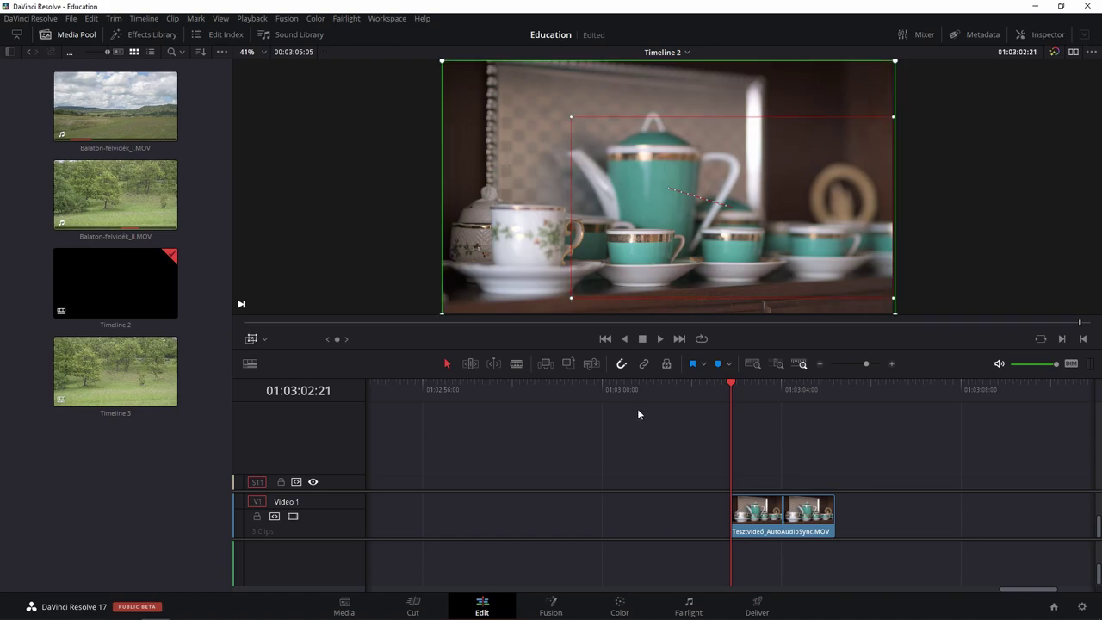
{"action": "key", "text": "space"}
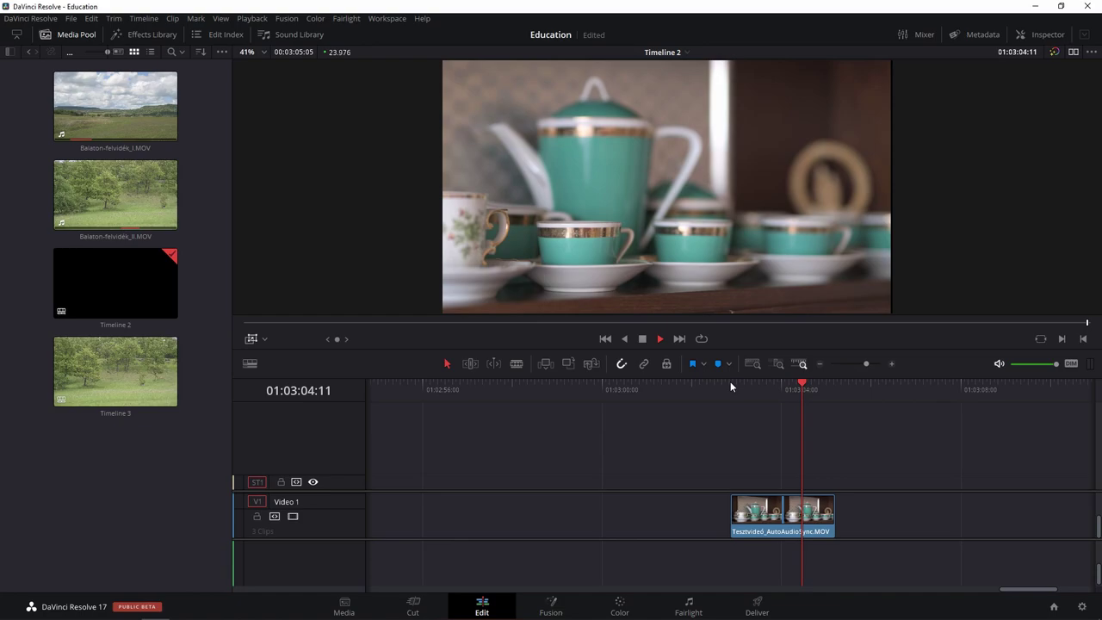
{"action": "left_click", "coordinate": [734, 387]}
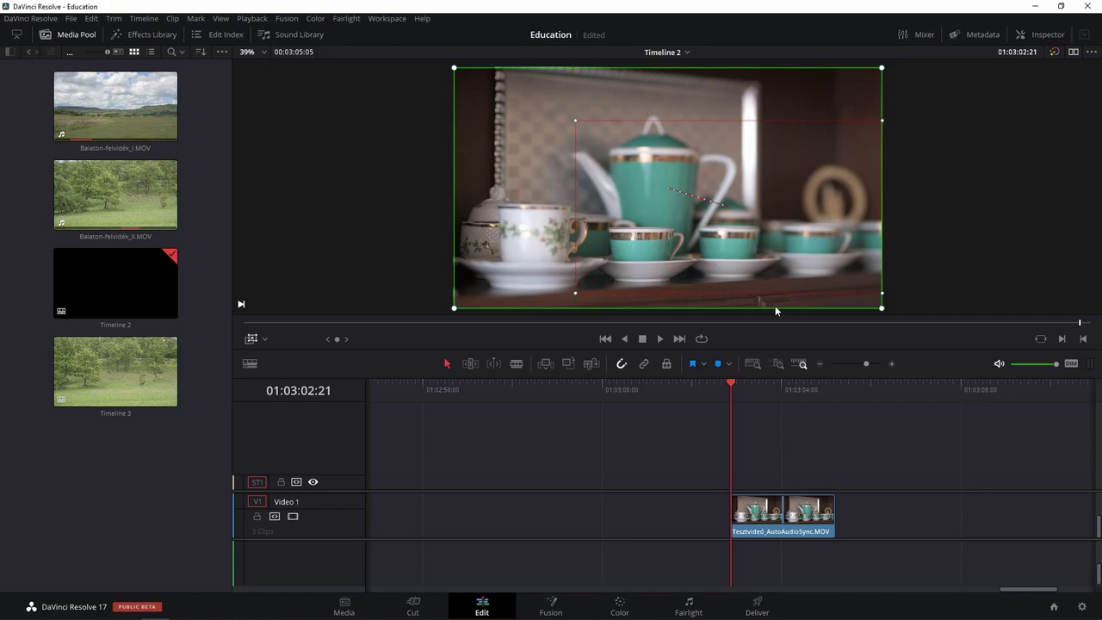
Step: Select the teacup clip, show its Dynamic Zoom settings in the Inspector, and preview the linear zoom
{"action": "left_click", "coordinate": [787, 520]}
{"action": "left_click", "coordinate": [1047, 35]}
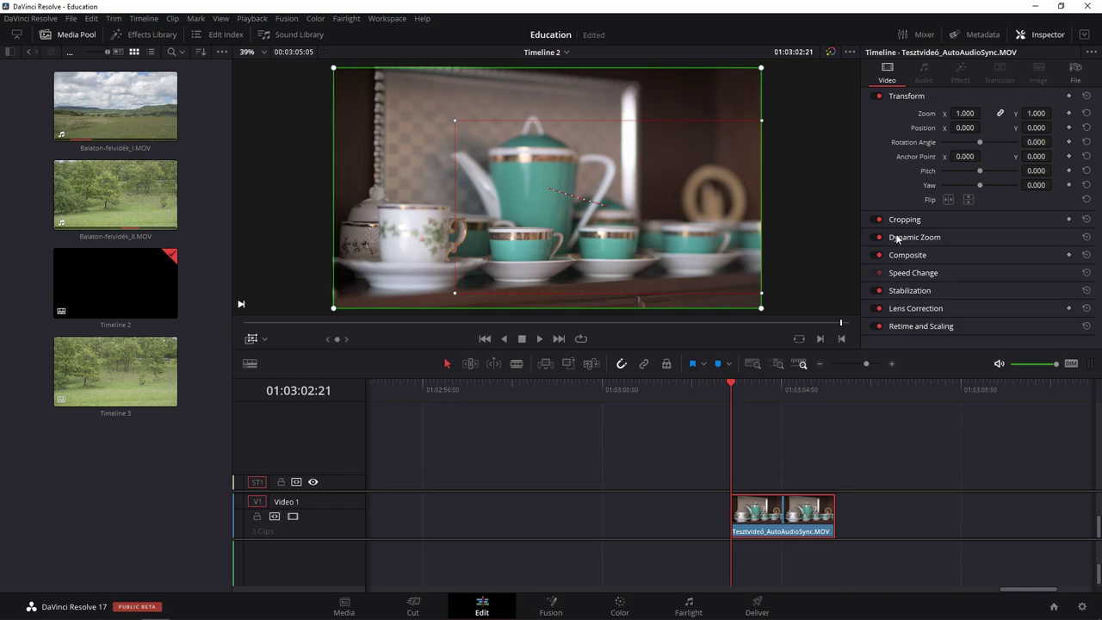
{"action": "left_click", "coordinate": [938, 241]}
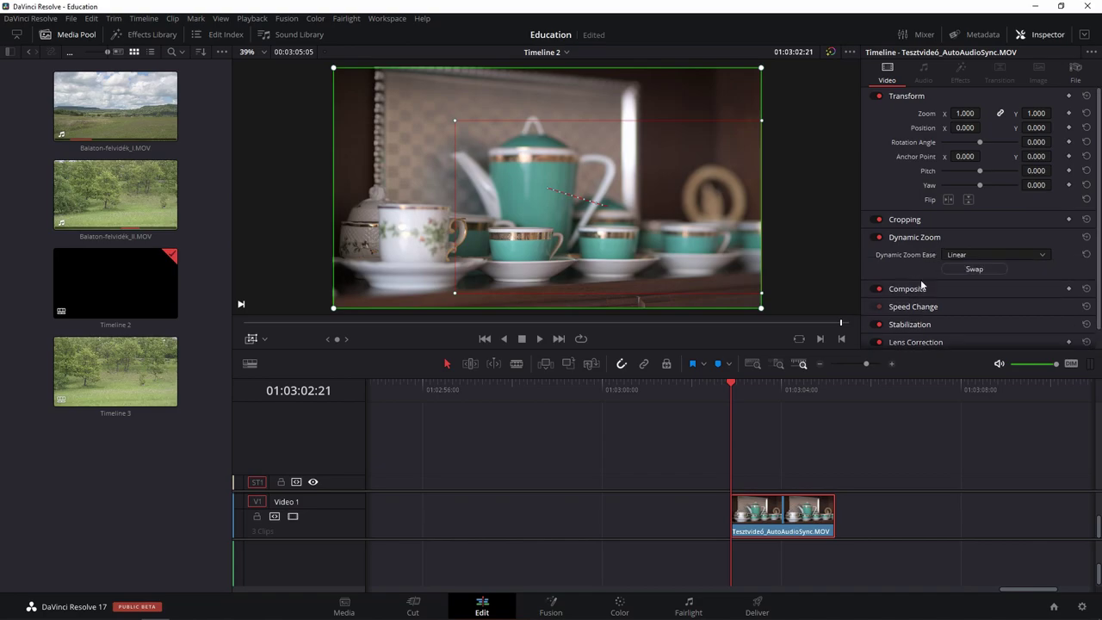
{"action": "key", "text": "space"}
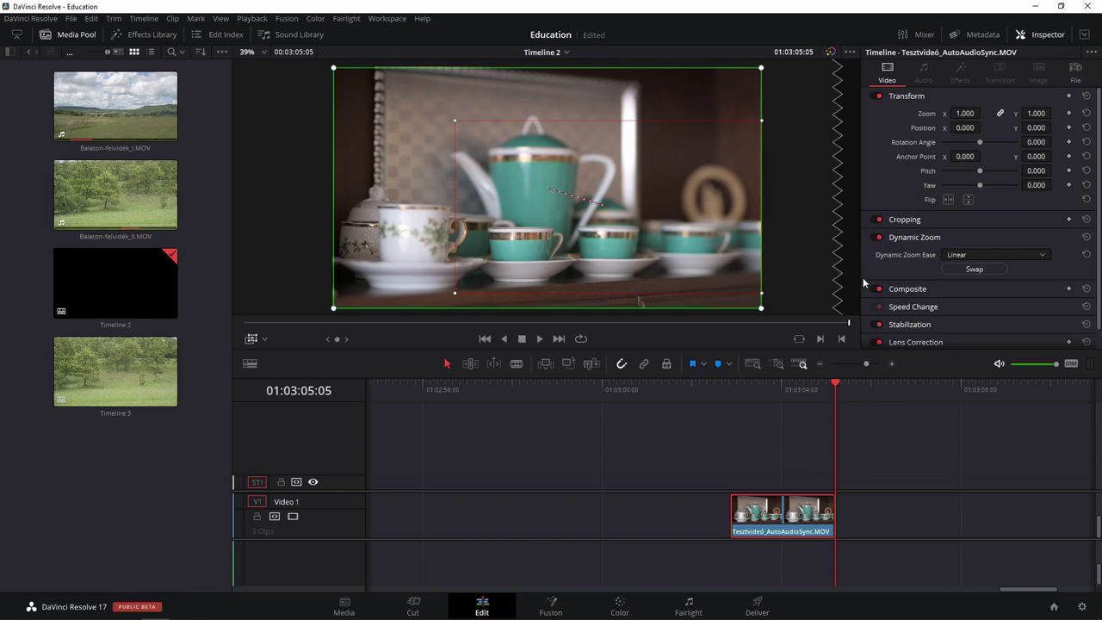
Step: Set Dynamic Zoom Ease to Ease In and Out and replay the clip from its start
{"action": "scroll", "coordinate": [983, 252], "scroll_direction": "down", "scroll_amount": 3}
{"action": "left_click", "coordinate": [984, 252]}
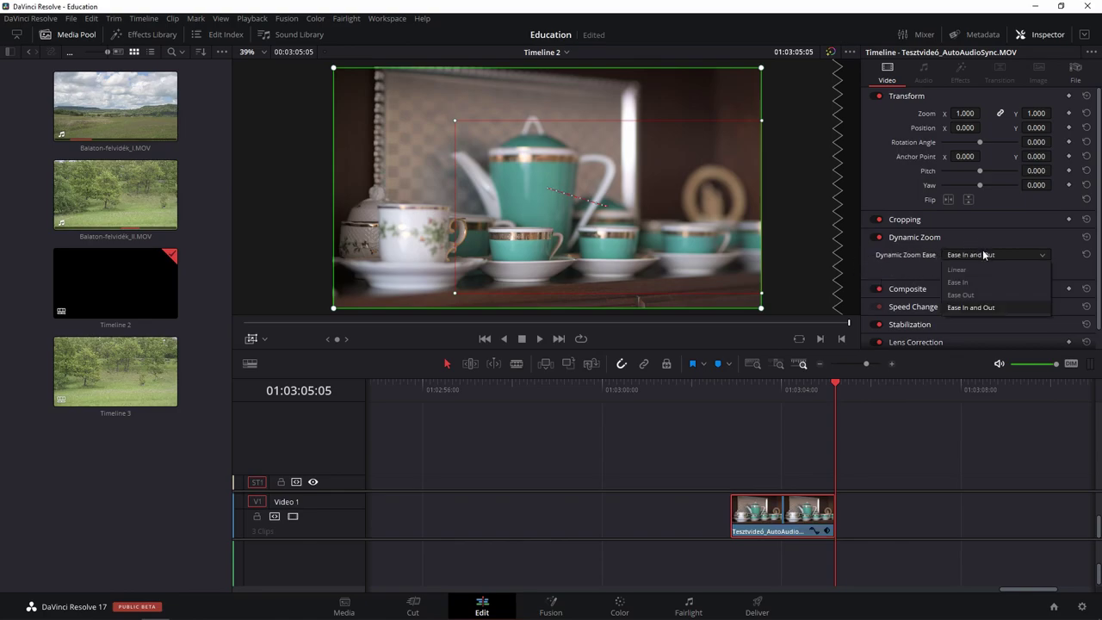
{"action": "left_click", "coordinate": [991, 311]}
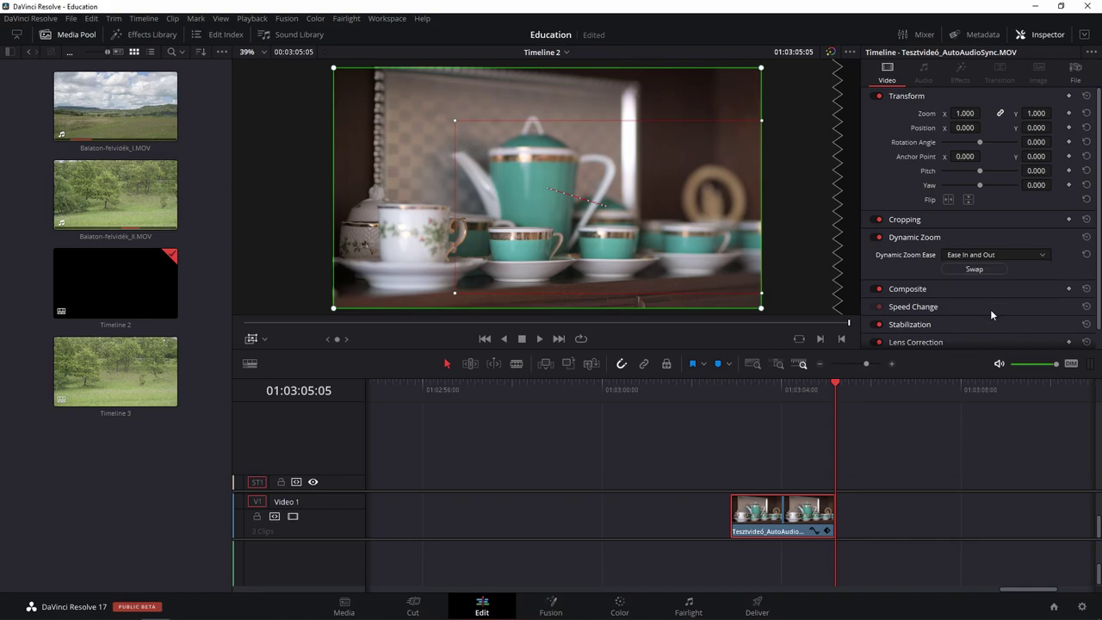
{"action": "left_click", "coordinate": [729, 394]}
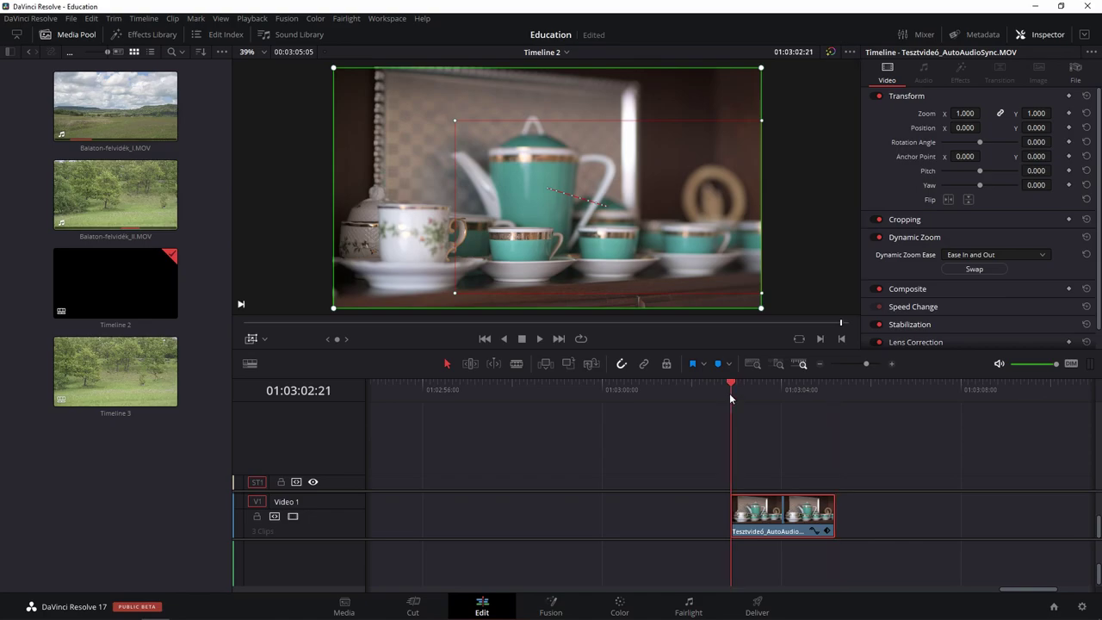
{"action": "key", "text": "space"}
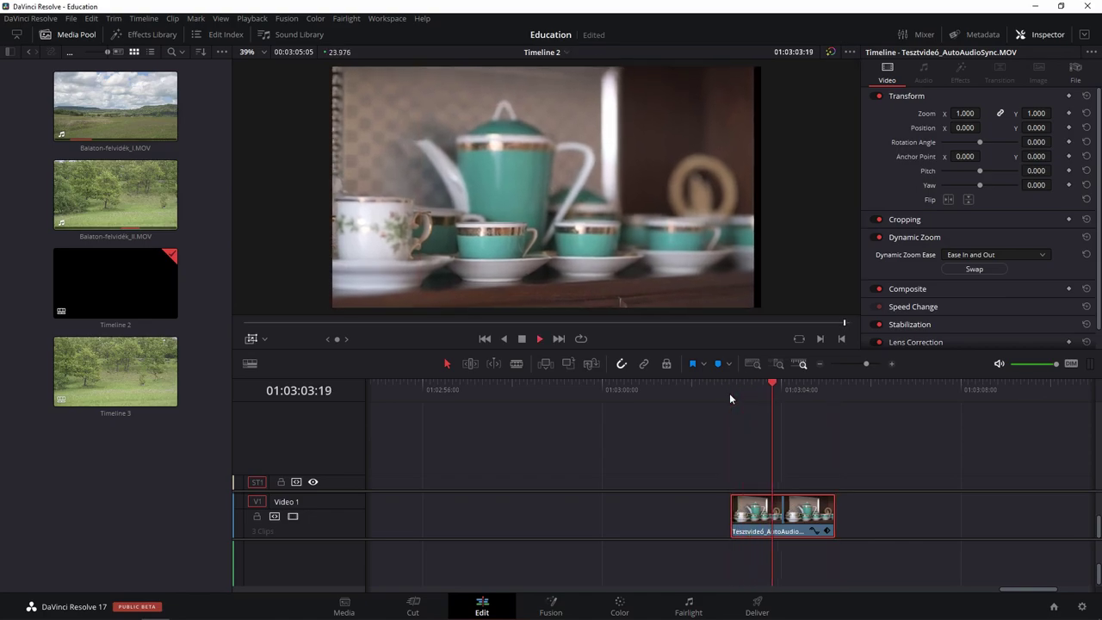